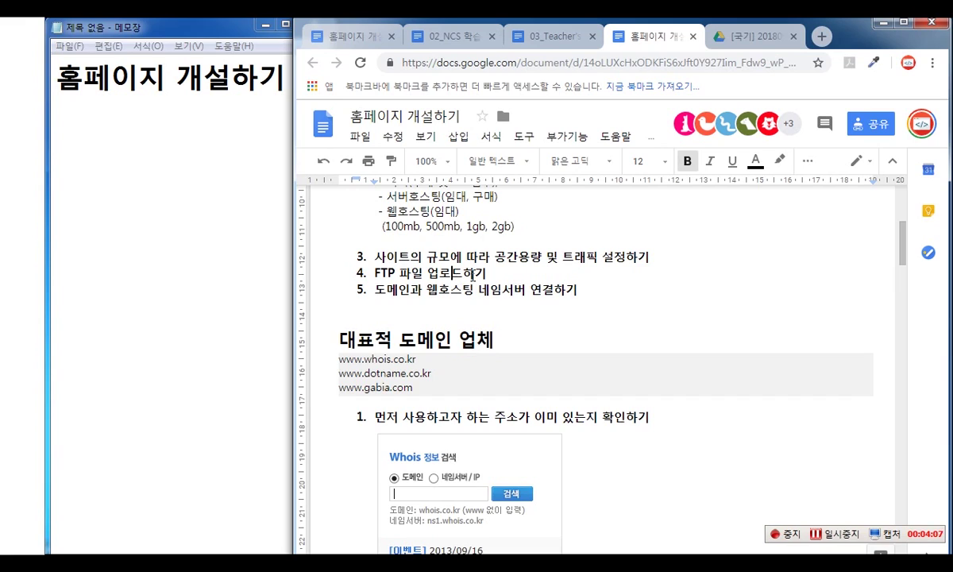
scroll(473, 274, "up", 3)
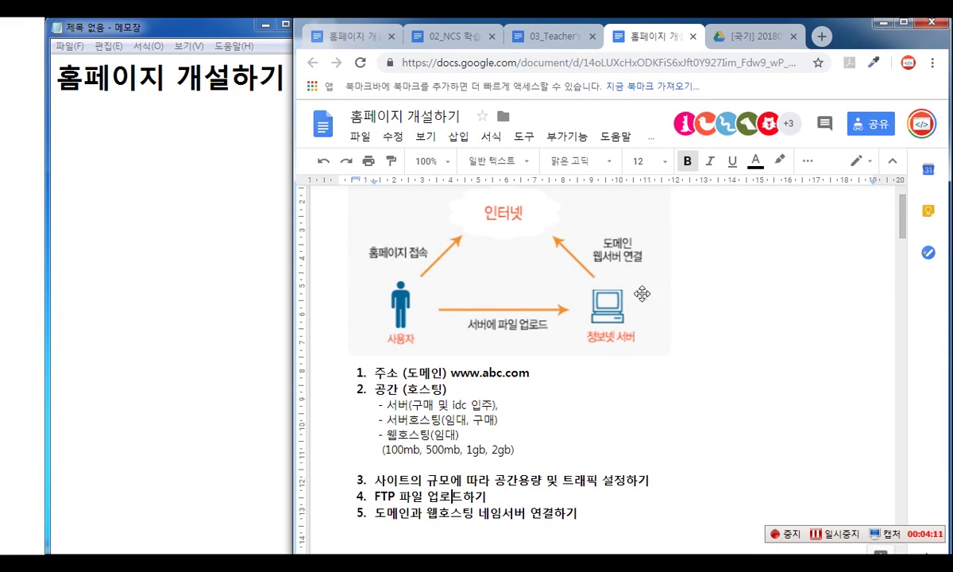
scroll(628, 409, "down", 2)
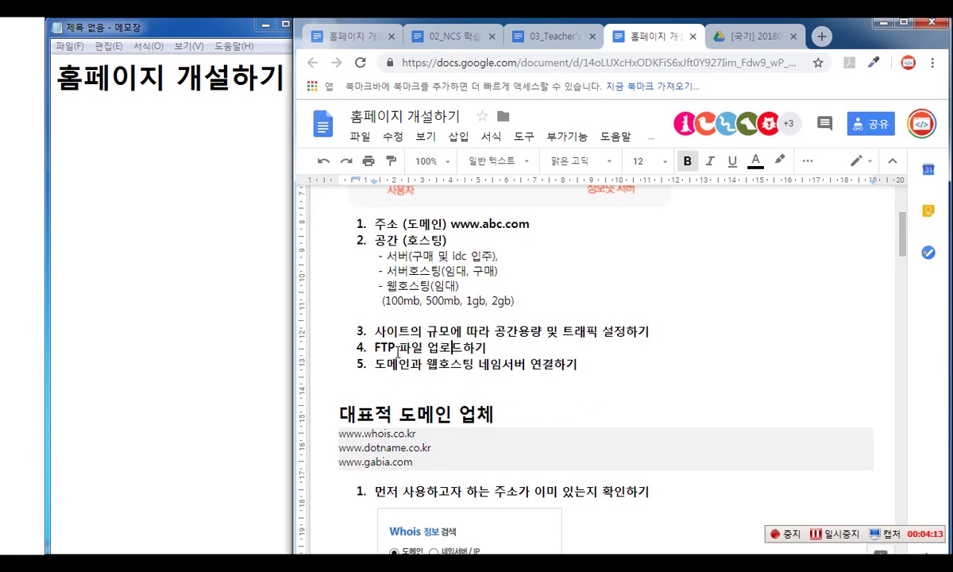
left_click_drag(374, 347, 486, 348)
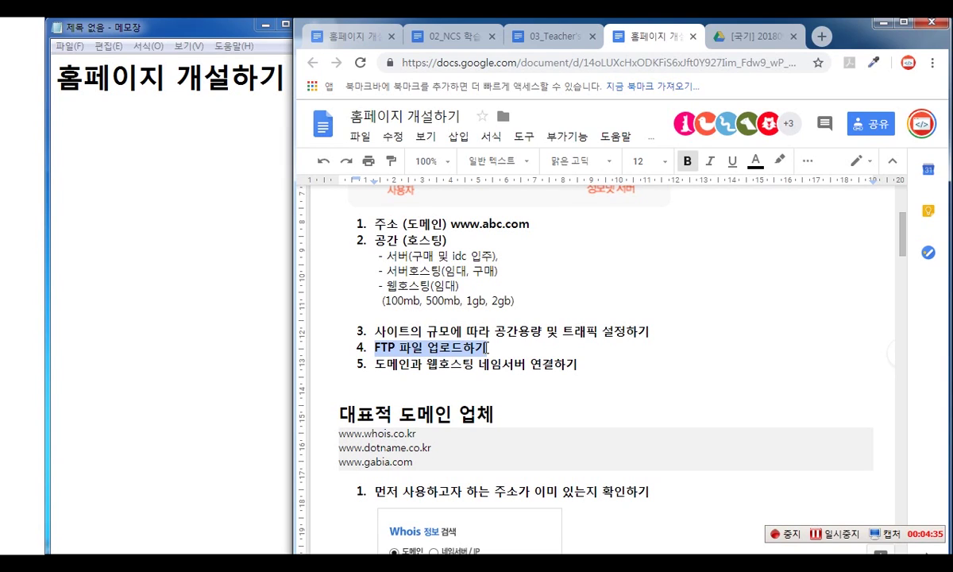
left_click_drag(451, 225, 530, 225)
left_click(375, 244)
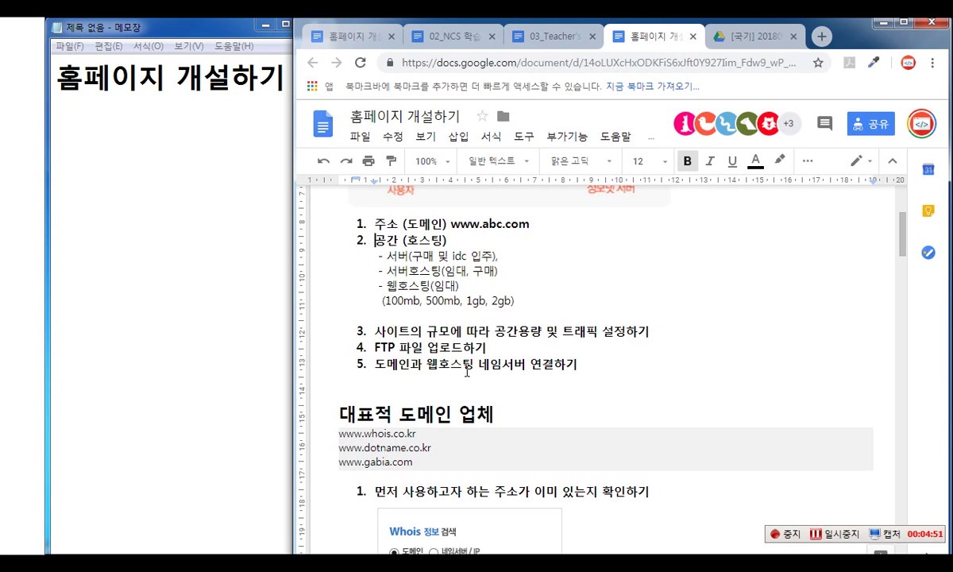
left_click(453, 414)
scroll(538, 419, "down", 1)
left_click(382, 361)
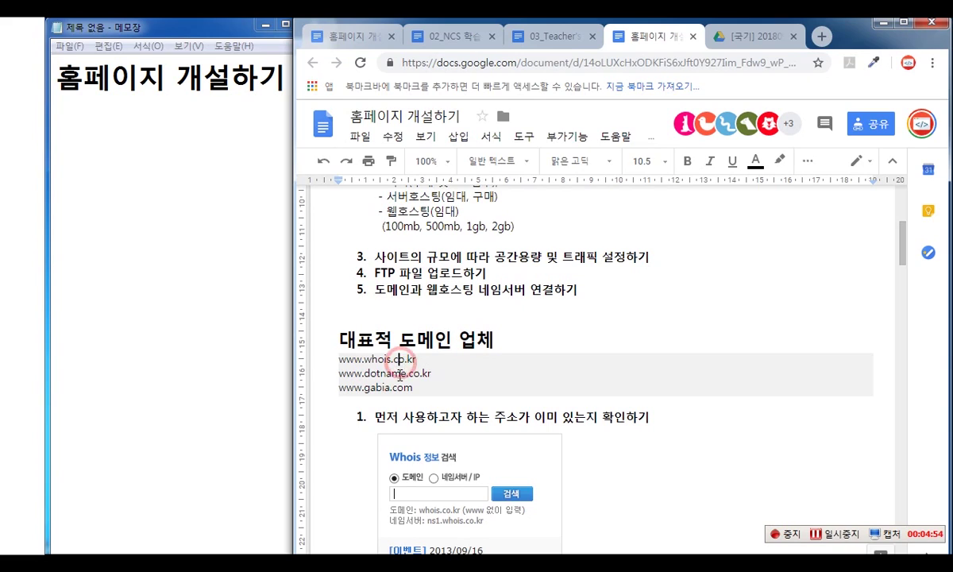
left_click(364, 377)
left_click(396, 389)
left_click_drag(409, 389, 338, 393)
key("ctrl+c")
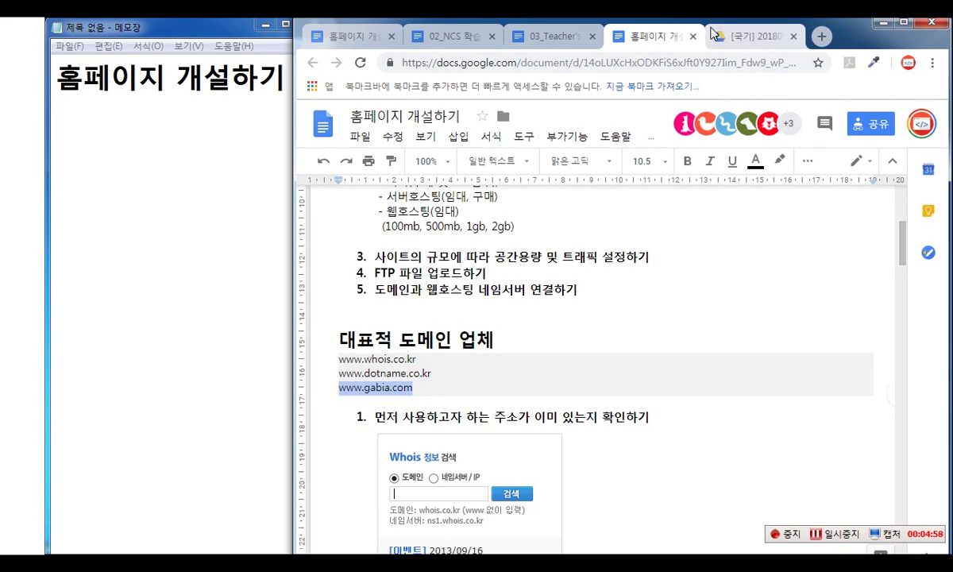
key("ctrl+t")
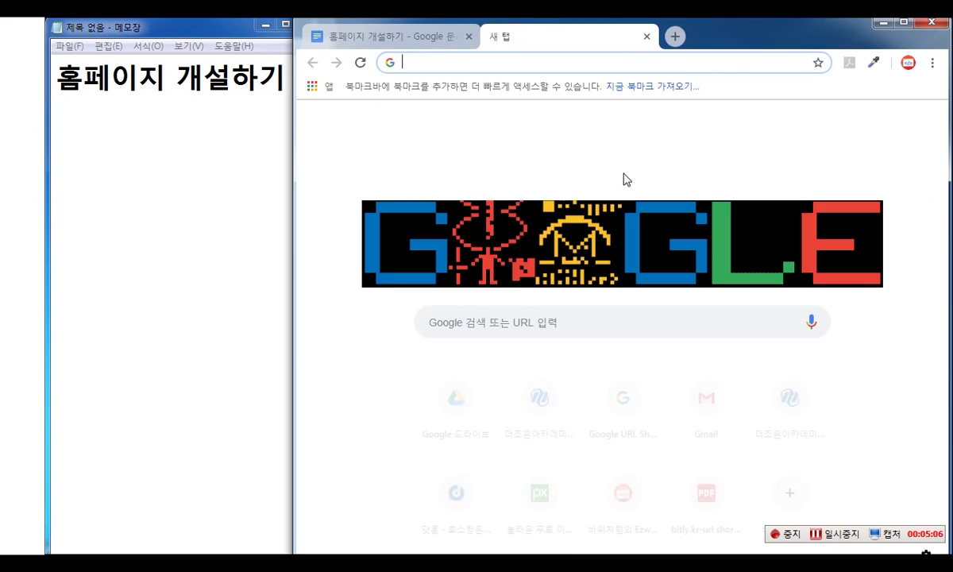
key("ctrl+v")
key("Return")
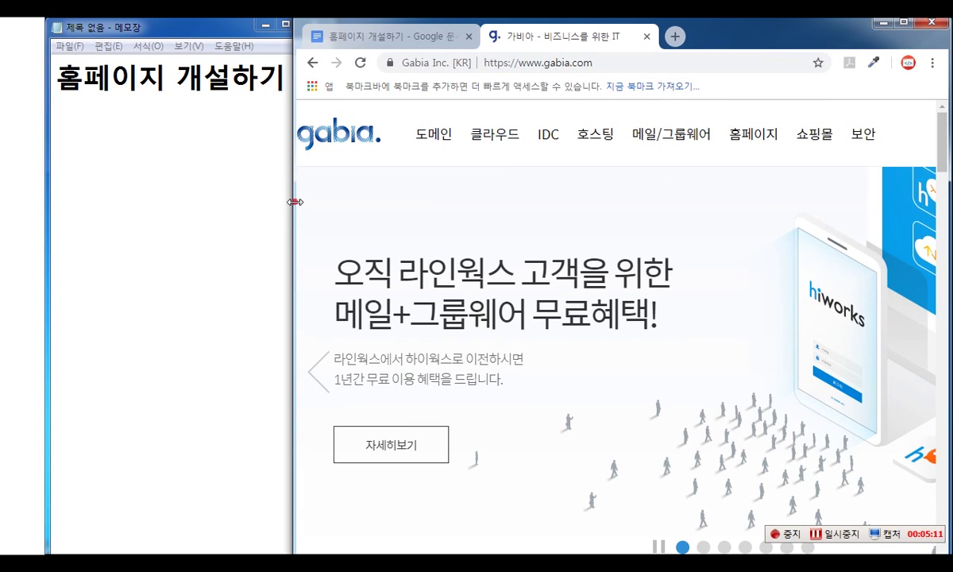
- Widen the Gabia browser window over the notes, then switch back to the Google Docs lesson tab
left_click_drag(295, 202, 106, 204)
mouse_move(270, 162)
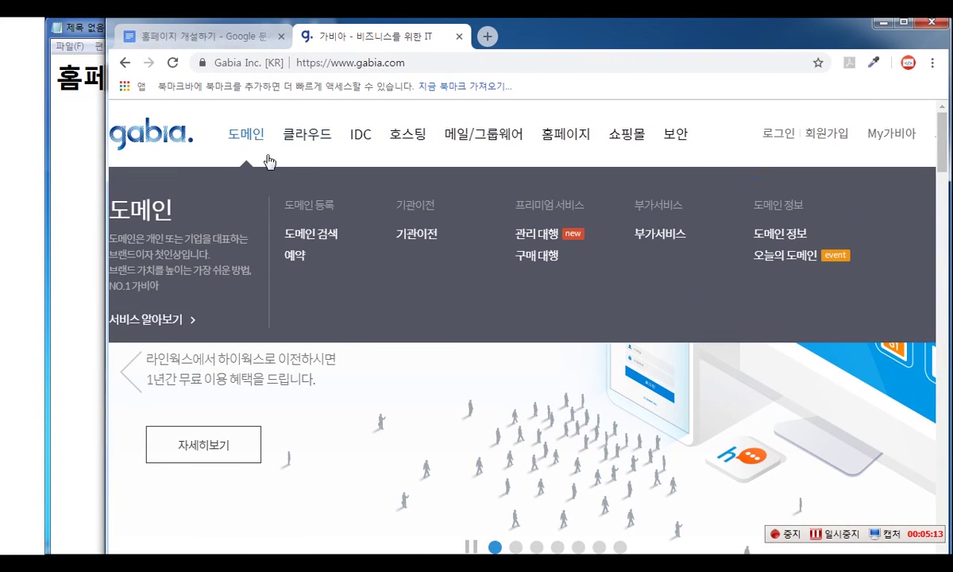
mouse_move(425, 139)
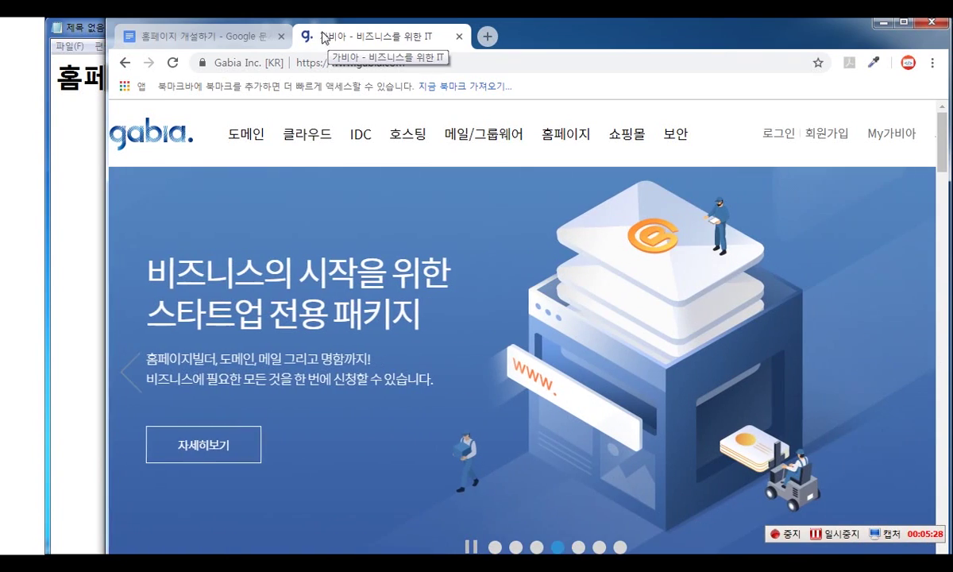
left_click(194, 35)
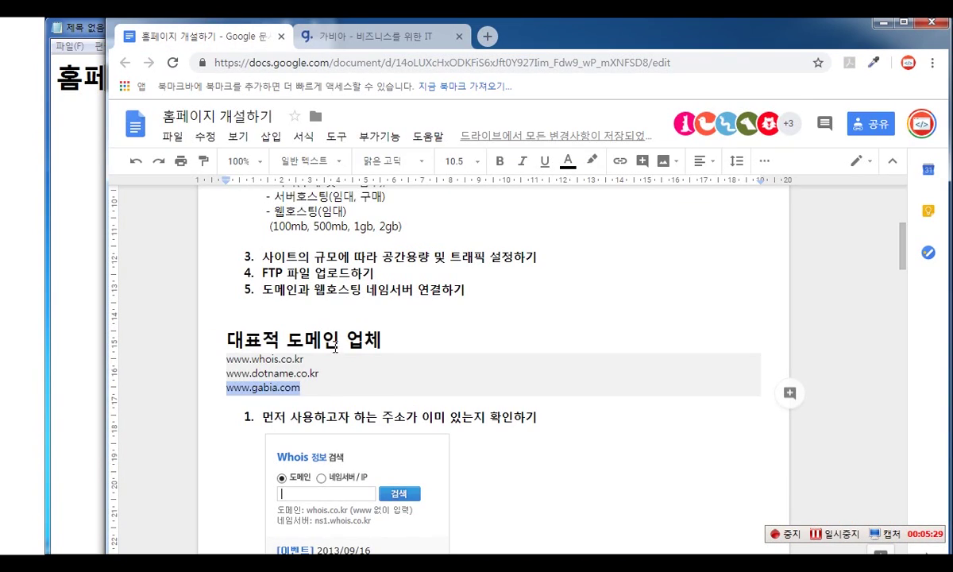
left_click(319, 340)
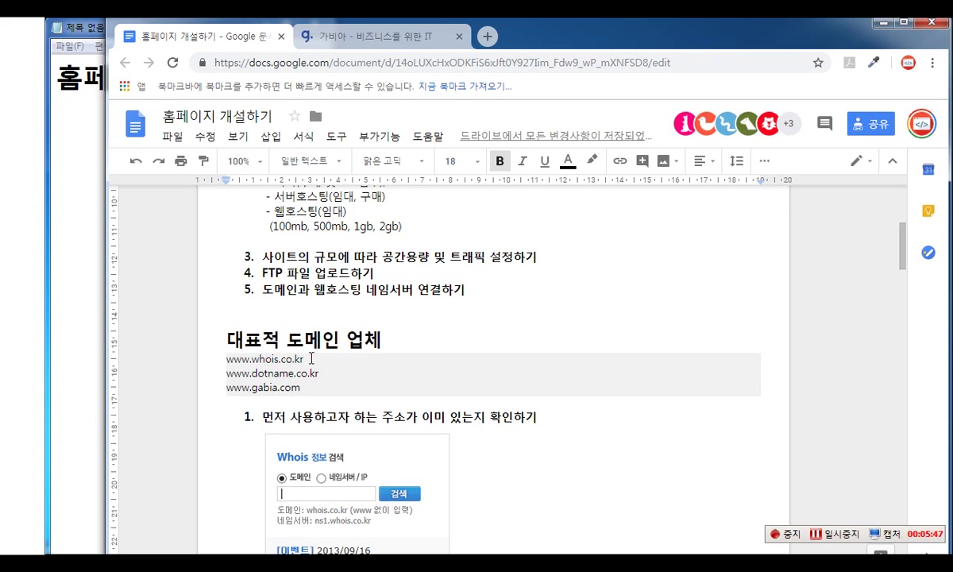
left_click_drag(310, 358, 226, 359)
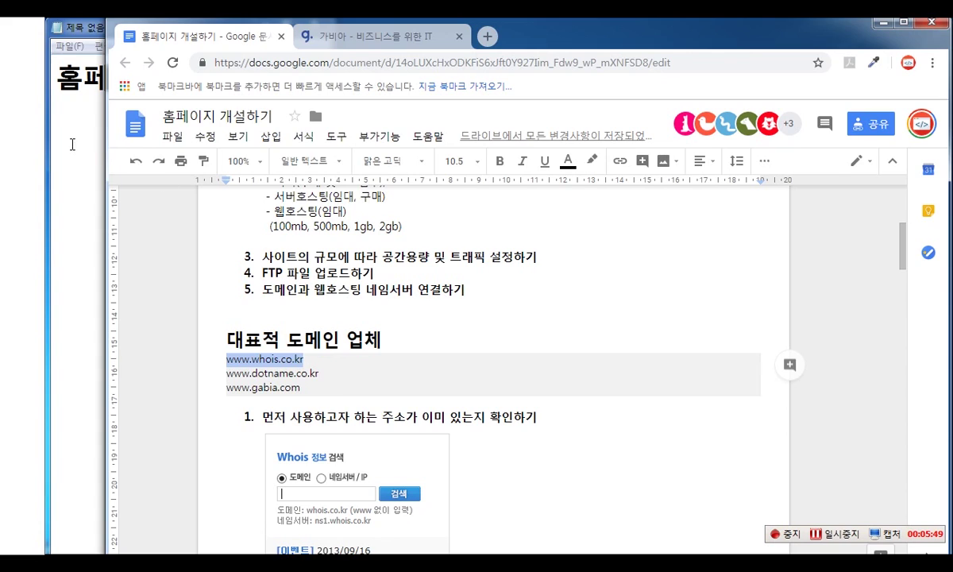
left_click(70, 145)
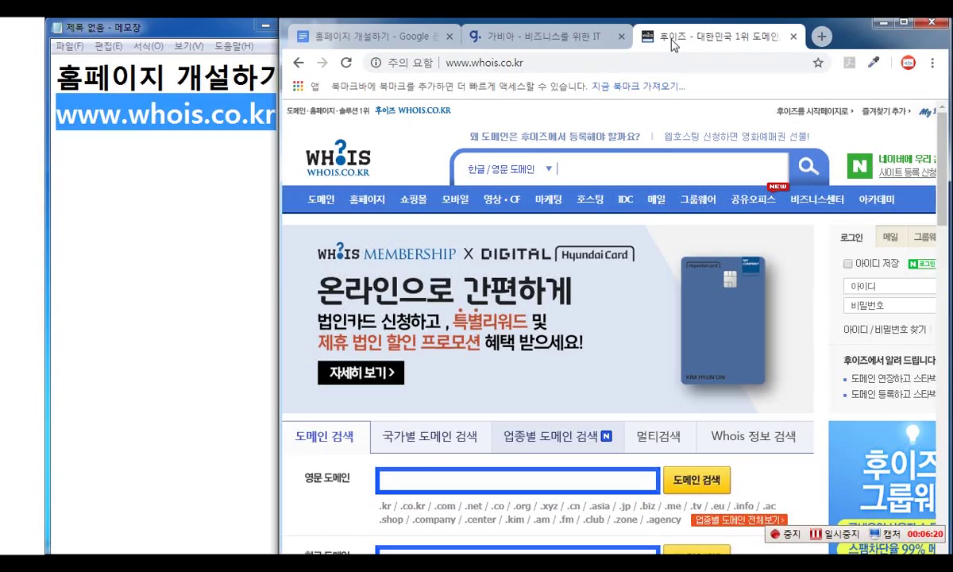
- Follow the 도메인 link on Whois.co.kr to the domain services page
scroll(543, 349, "down", 3)
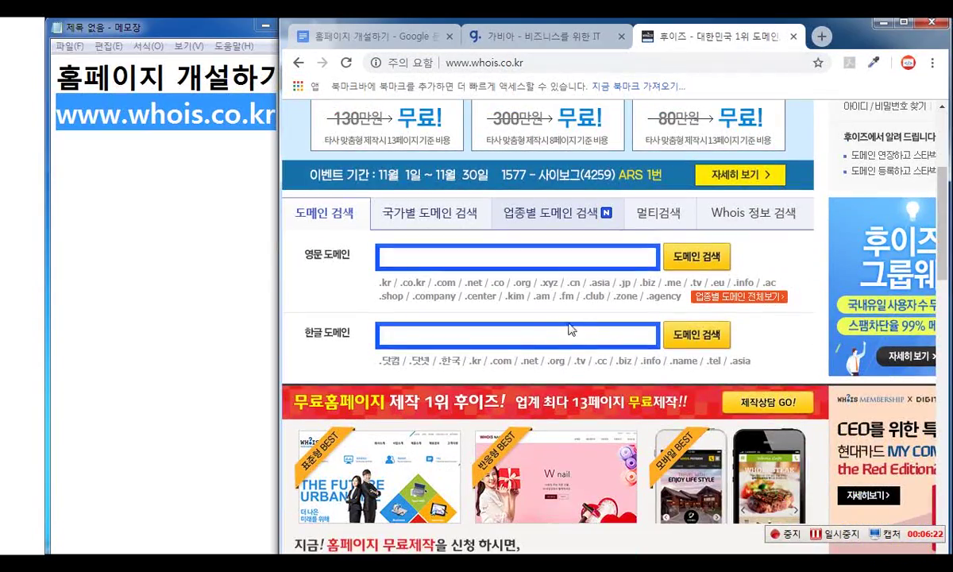
scroll(508, 254, "up", 3)
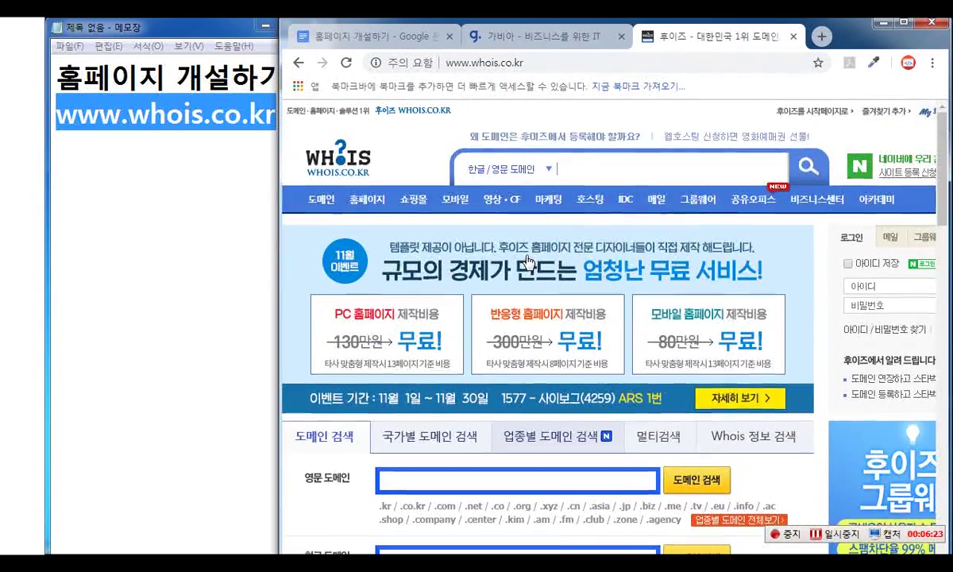
left_click(323, 204)
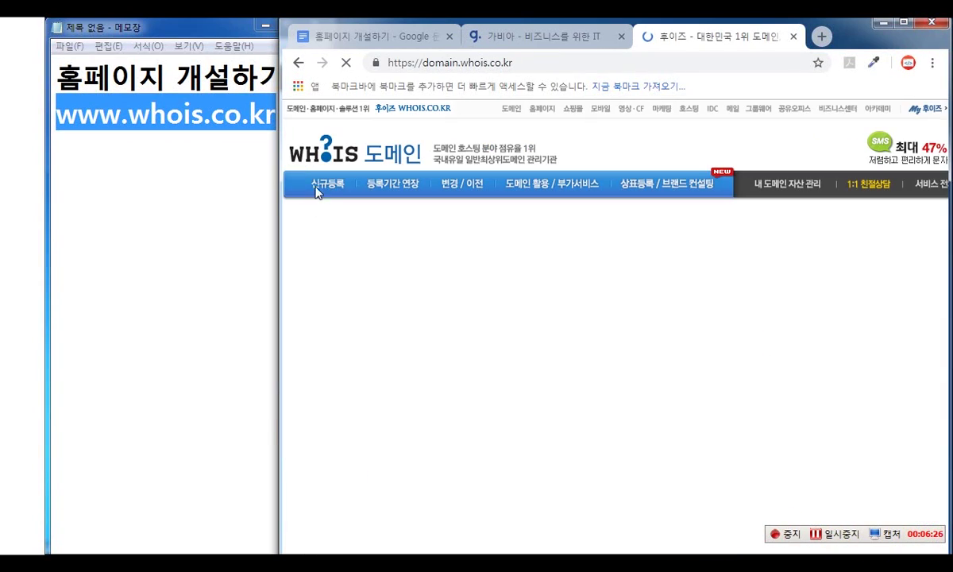
mouse_move(318, 195)
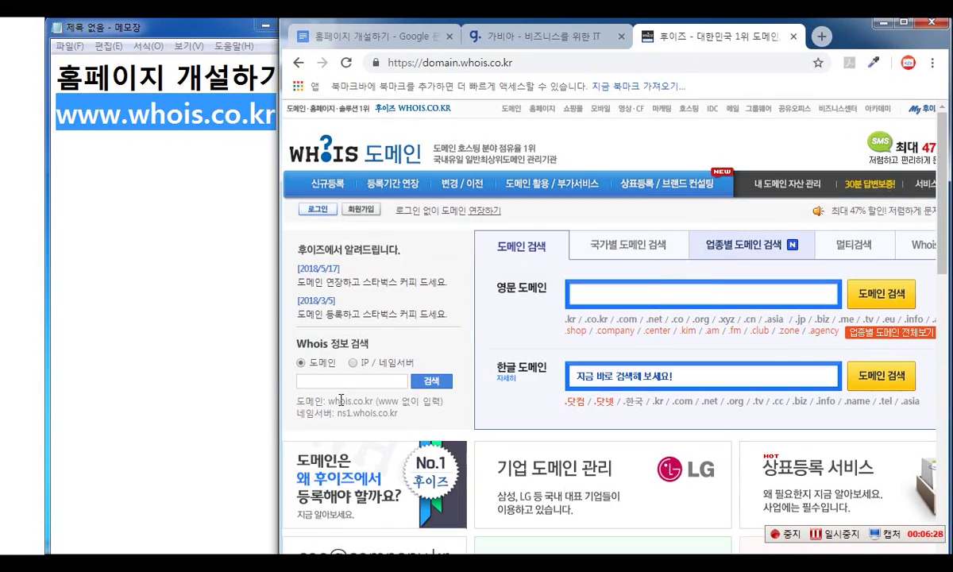
- Circle the Whois 정보 검색 box with an on-screen ellipse annotation, then clear it
key("ctrl+2")
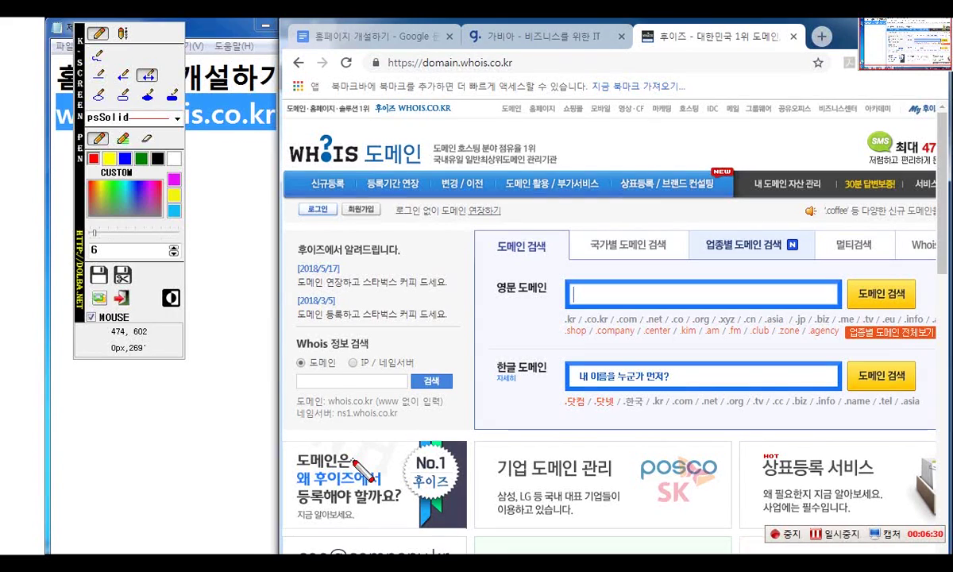
left_click_drag(80, 170, 29, 295)
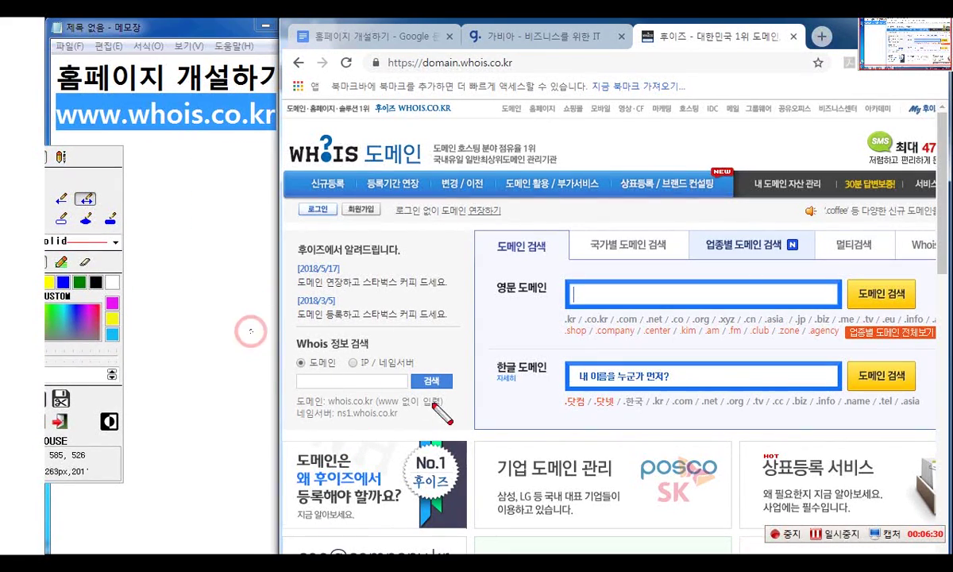
left_click_drag(251, 329, 433, 363)
left_click(37, 262)
left_click(38, 198)
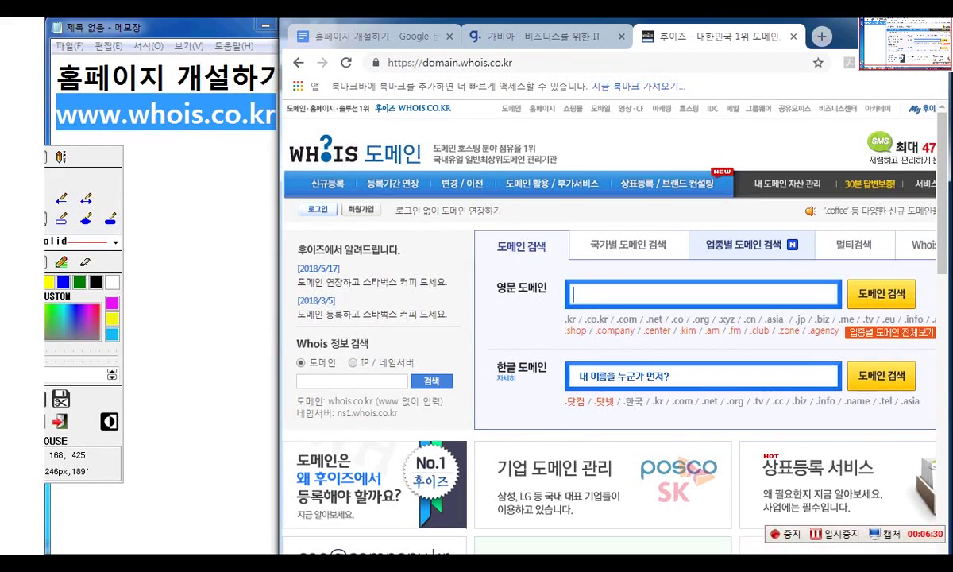
mouse_move(273, 315)
left_mouse_down()
mouse_move(279, 334)
mouse_move(476, 429)
left_mouse_up()
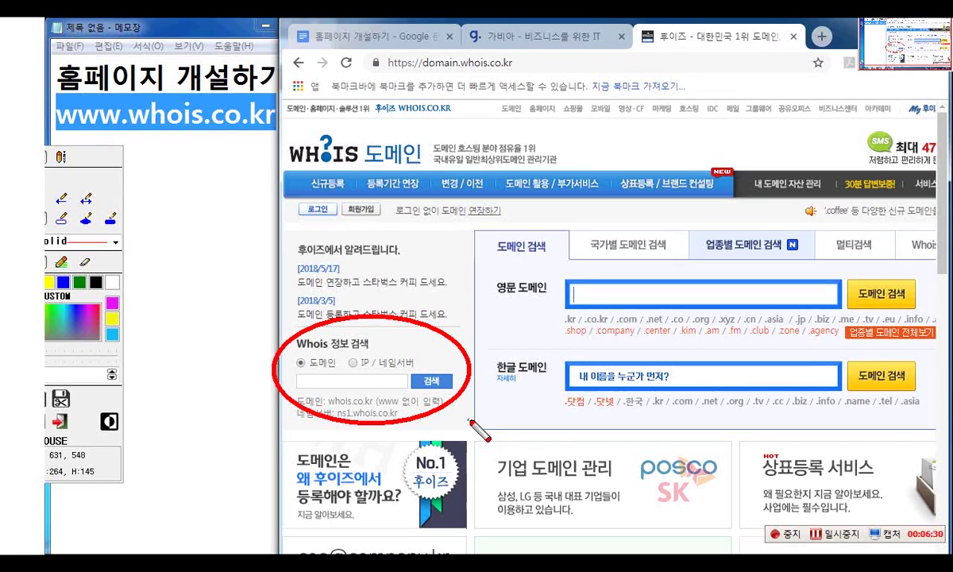
key("Escape")
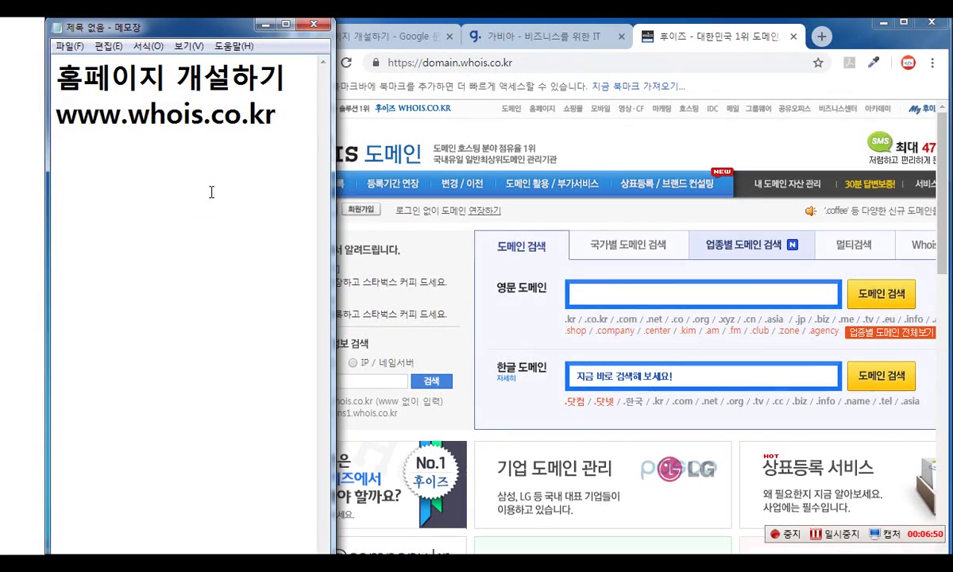
- Type the domain dabak.co.kr on a new line in Notepad
type("ㅇ")
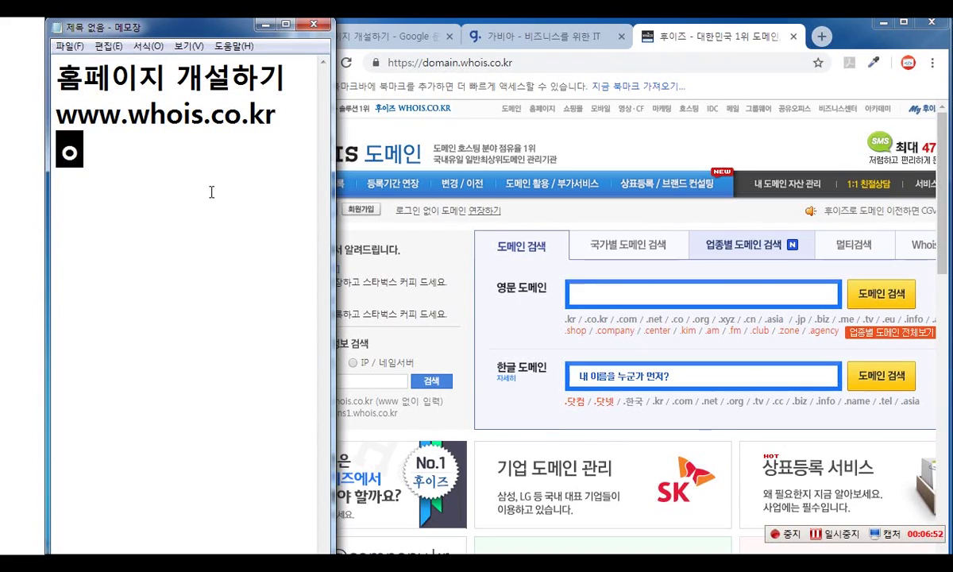
key("BackSpace")
type("dabak")
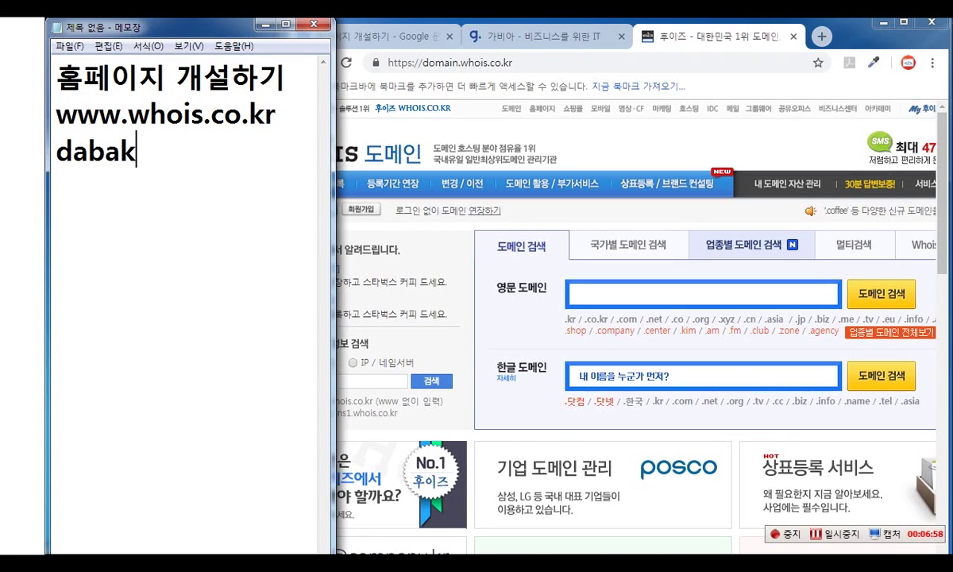
type(".c")
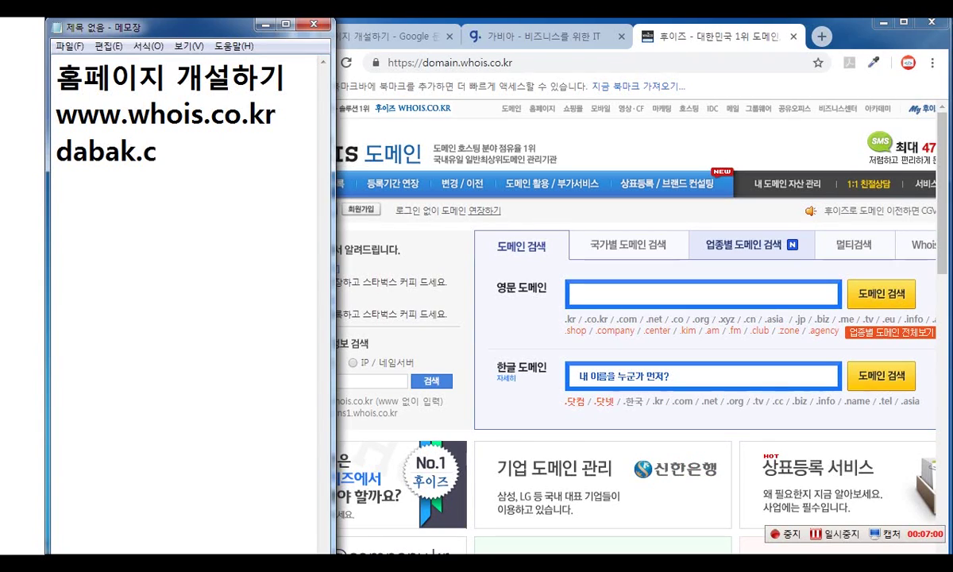
type("o.k")
key("BackSpace")
key("BackSpace")
key("BackSpace")
key("BackSpace")
key("BackSpace")
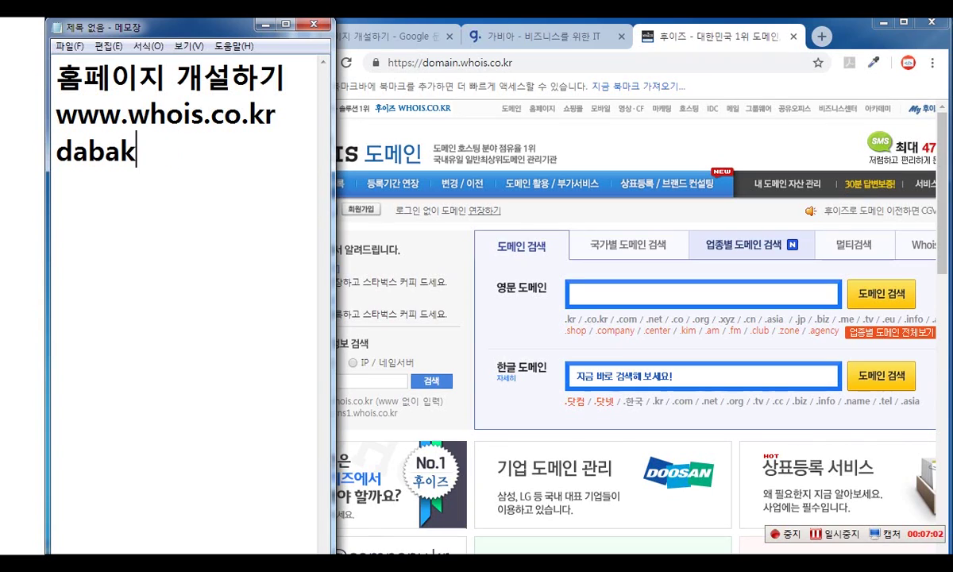
type(".co.kr")
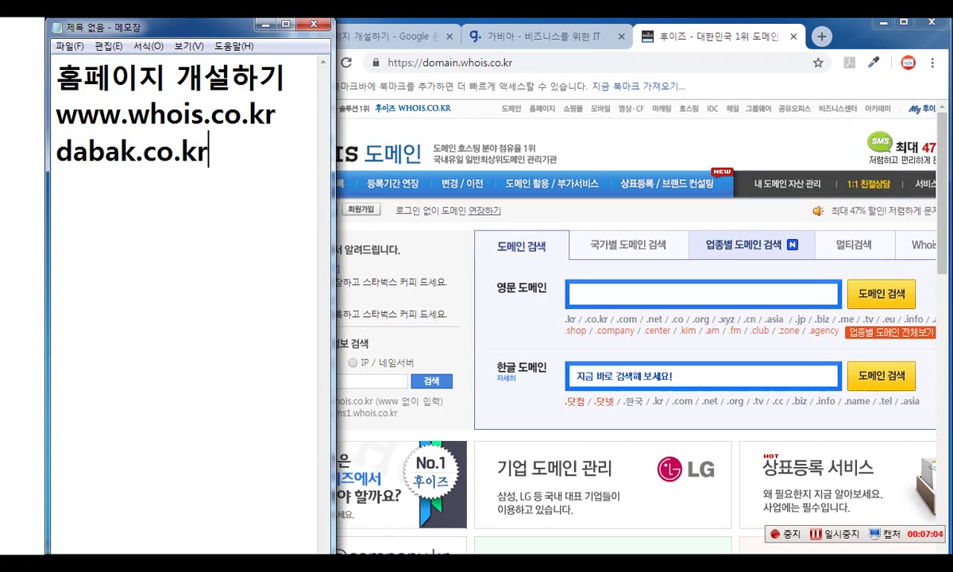
- Correct it to debak.co.kr and paste it into the Whois 정보 검색 field
left_click_drag(55, 151, 285, 163)
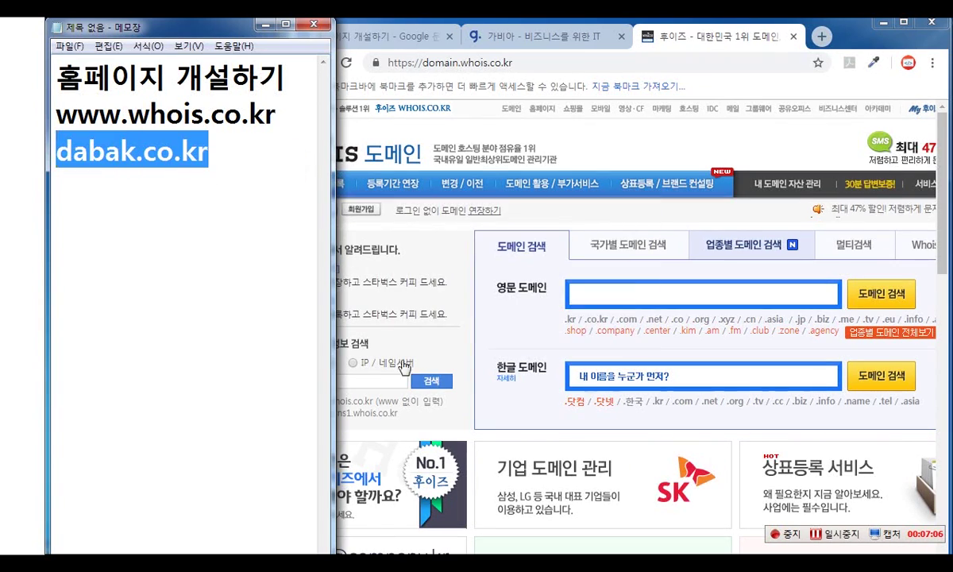
left_click(379, 381)
left_click_drag(69, 151, 88, 150)
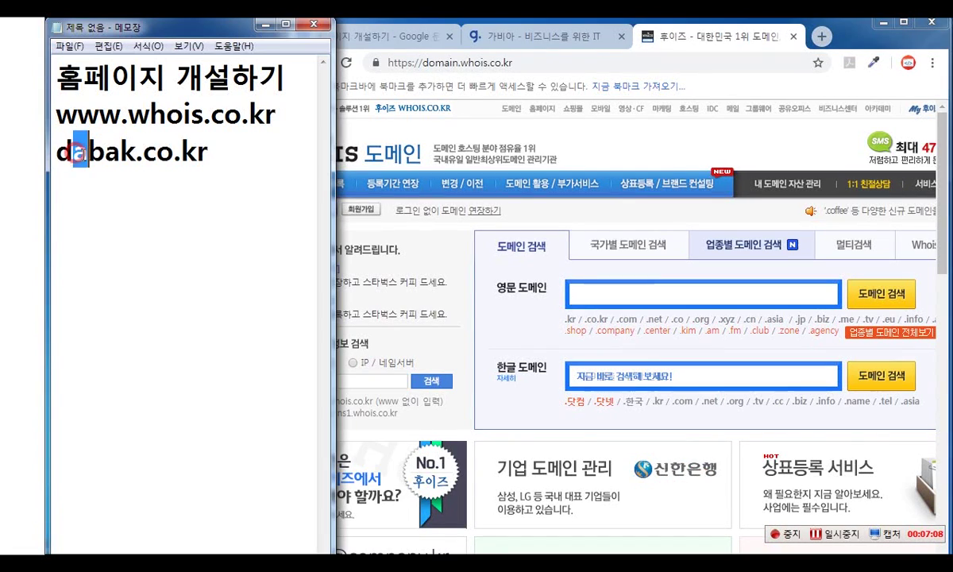
type("e")
left_click_drag(230, 151, 55, 151)
key("ctrl+c")
left_click(354, 380)
key("ctrl+v")
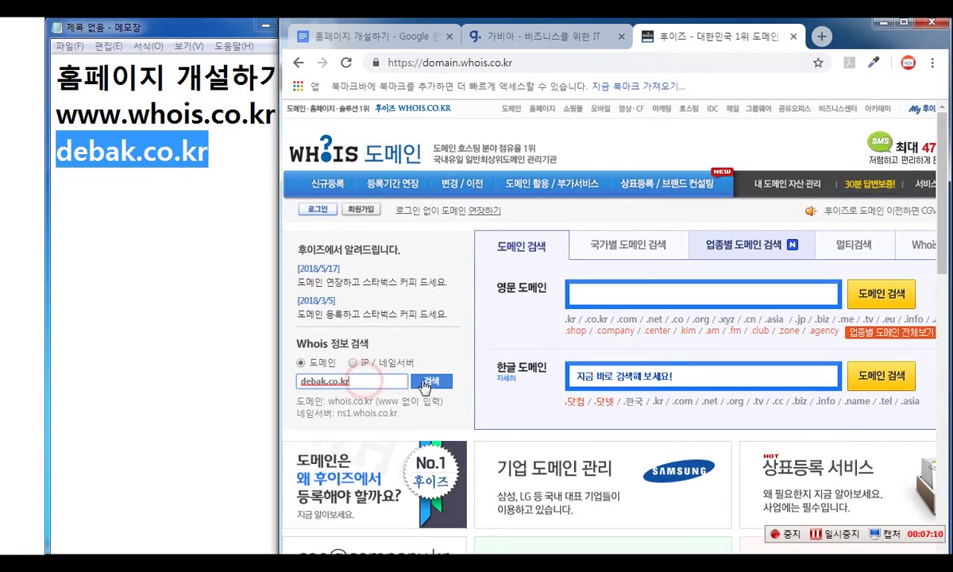
- Run the Whois lookup for debak.co.kr, scan its registration record, and go back to the domain page
left_click(431, 381)
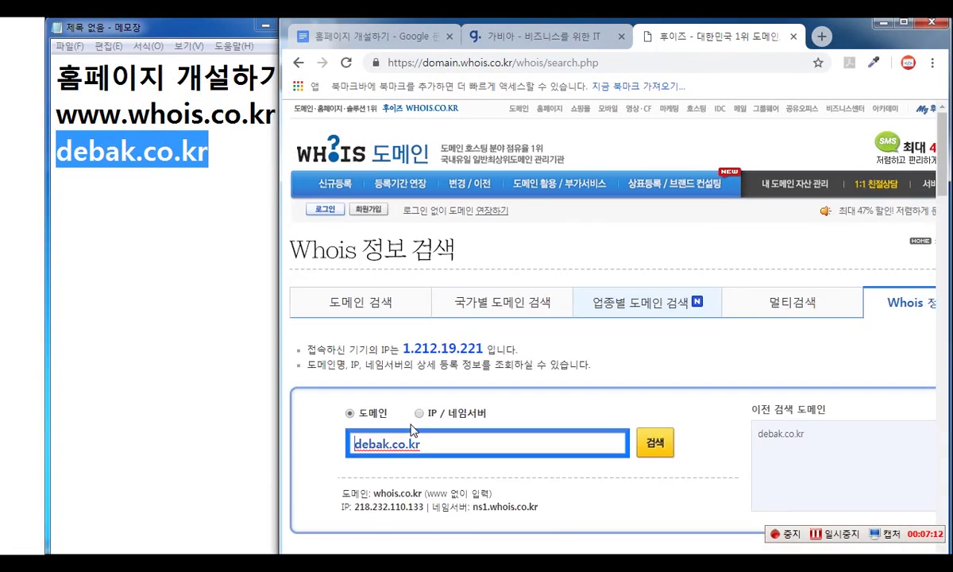
scroll(592, 450, "down", 3)
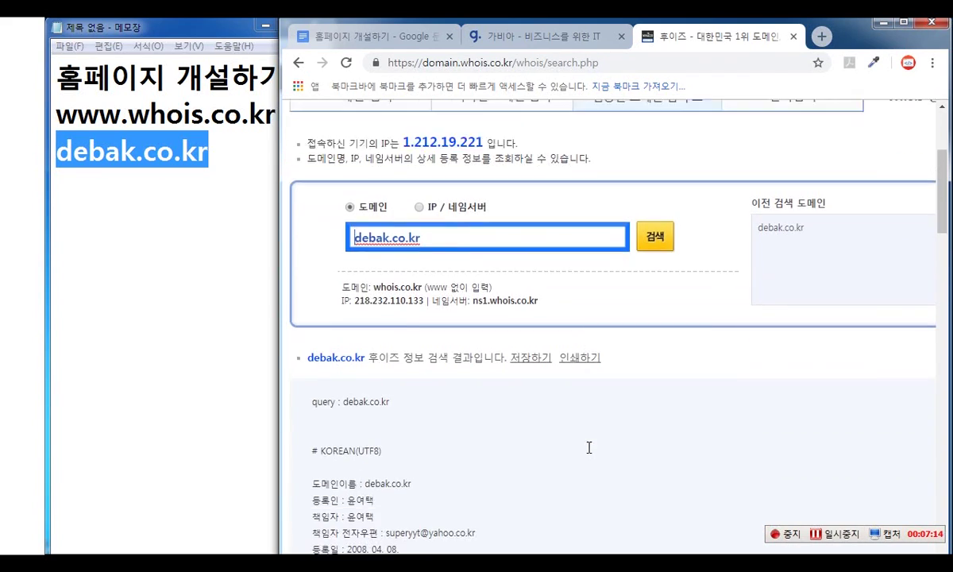
scroll(591, 449, "down", 1)
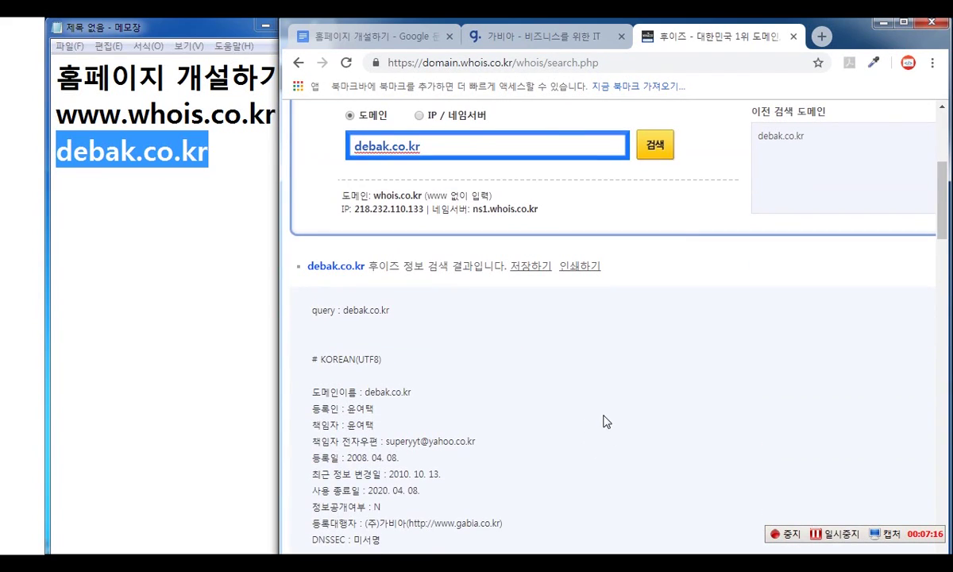
scroll(608, 425, "down", 2)
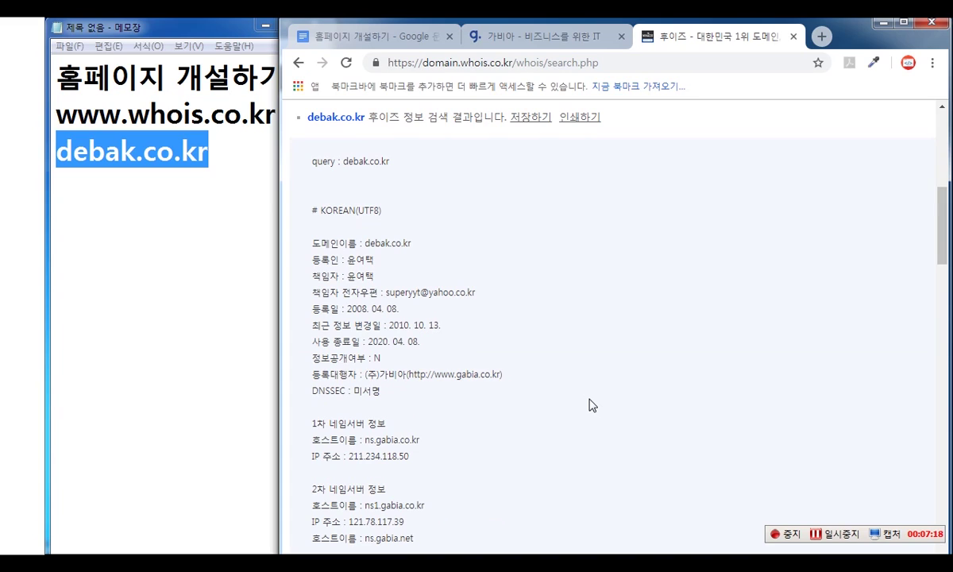
left_click_drag(317, 258, 421, 278)
left_click(397, 308)
left_click_drag(341, 274, 500, 387)
left_click(530, 318)
scroll(469, 294, "up", 5)
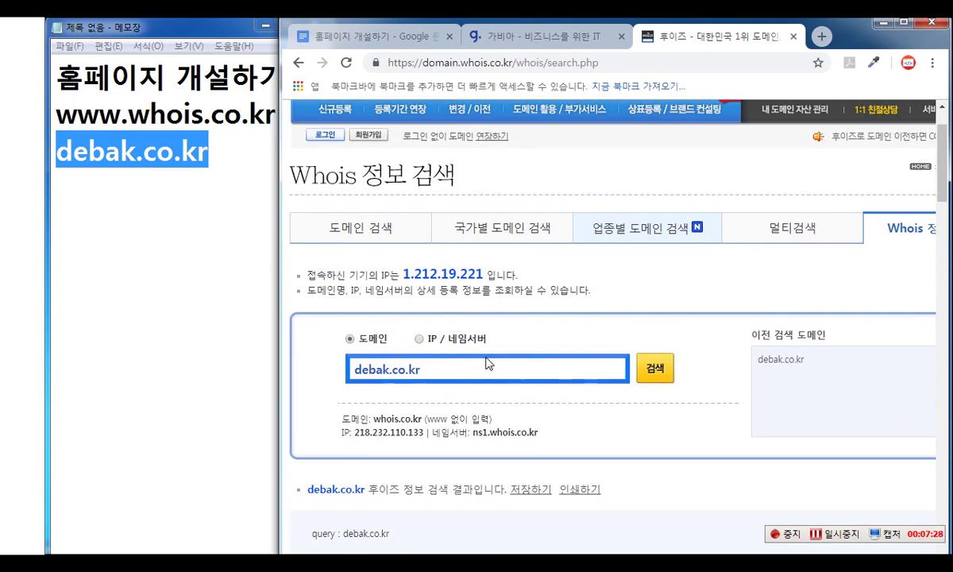
left_click(296, 63)
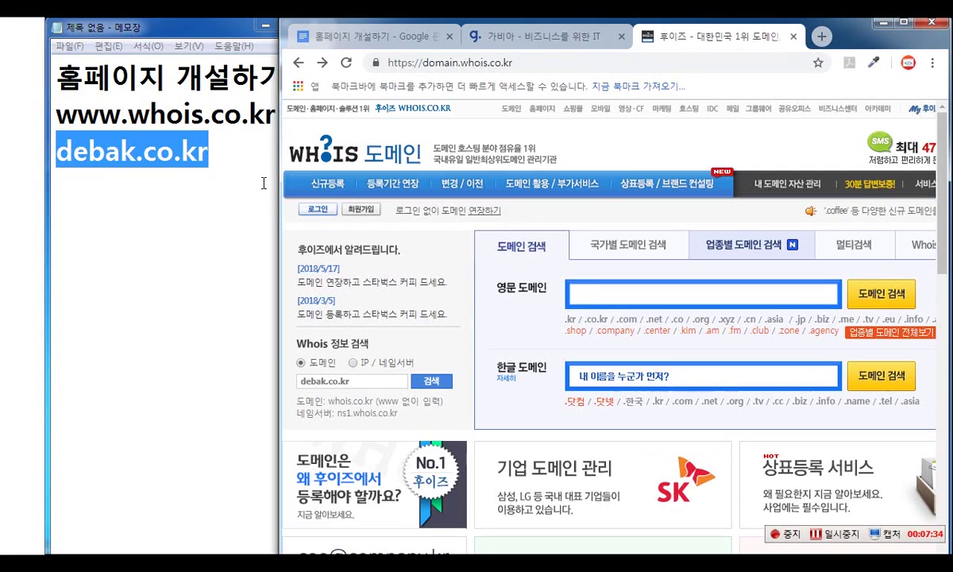
- Select just 'debak' from debak.co.kr in Notepad, then widen the browser back over the notes
left_click(230, 181)
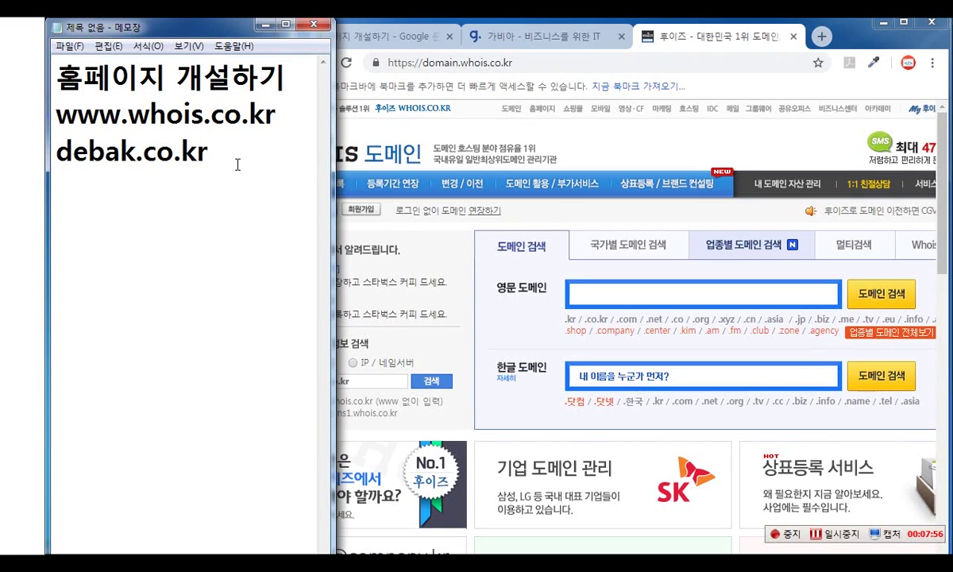
double_click(230, 155)
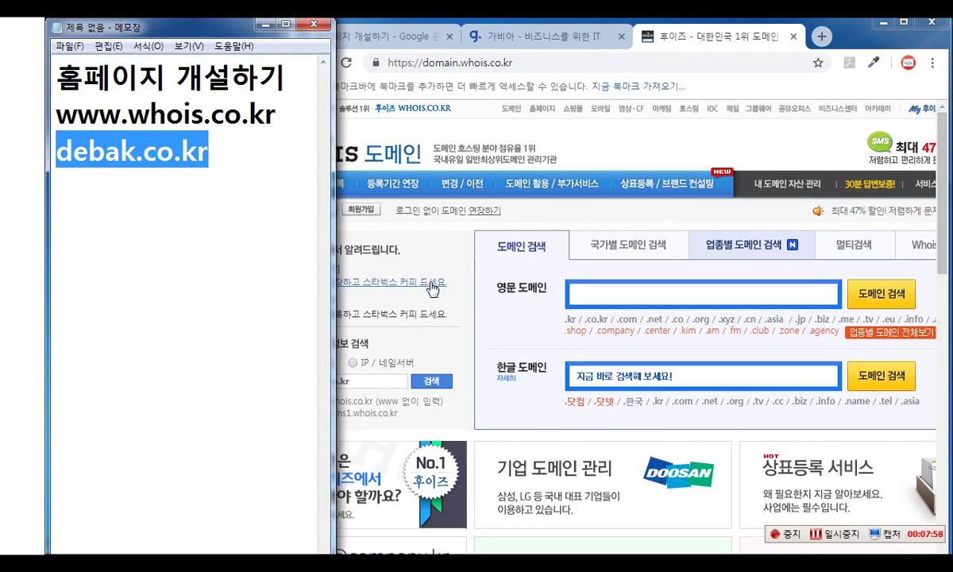
left_click(257, 151)
left_click_drag(56, 151, 136, 151)
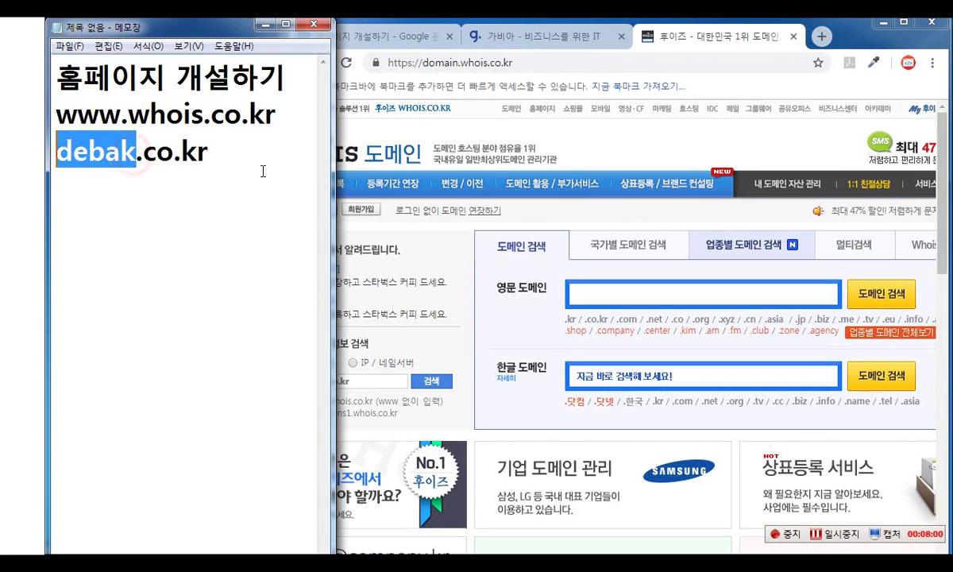
left_click(627, 288)
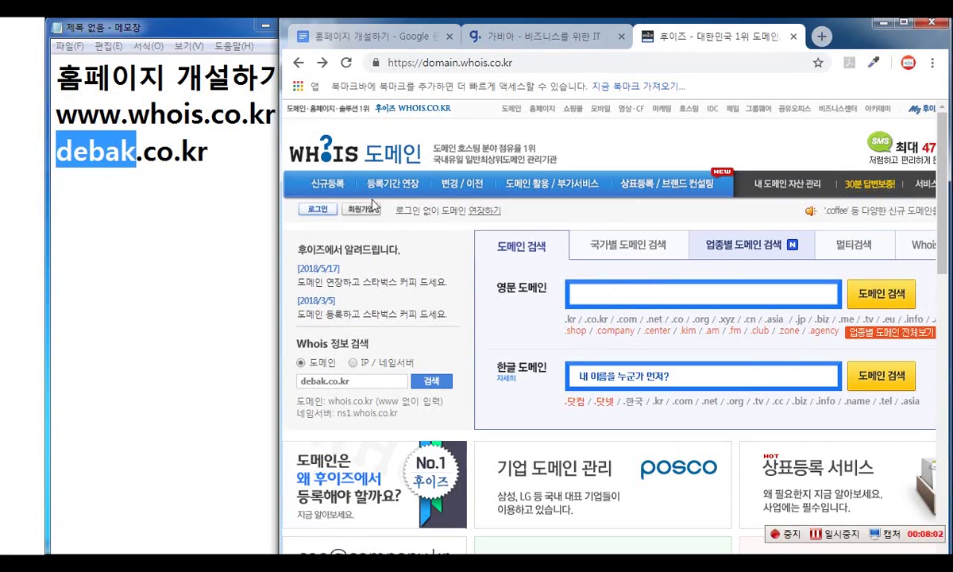
left_click_drag(278, 208, 201, 208)
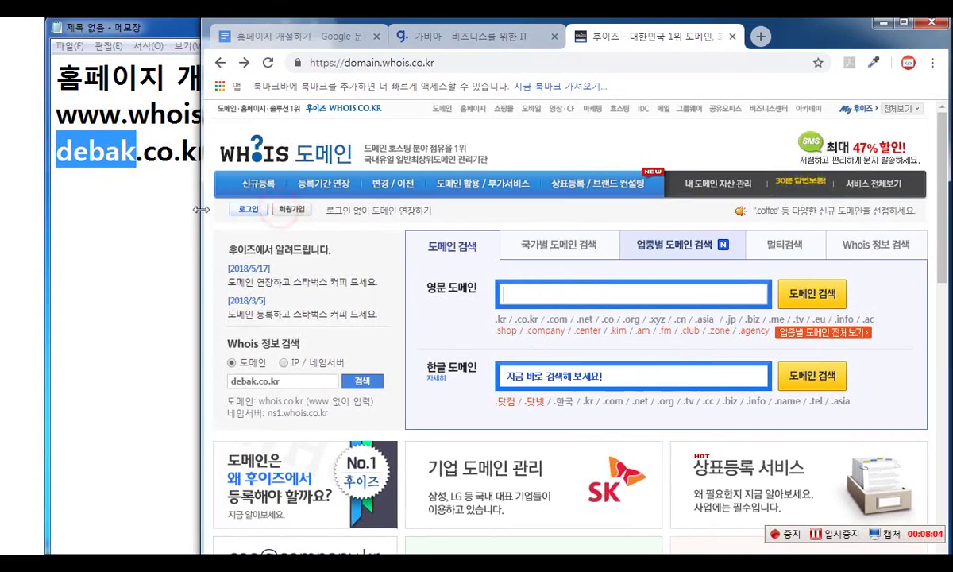
- Paste 'debak' into the 영문 도메인 field and run the 도메인 검색
left_click(524, 300)
key("ctrl+v")
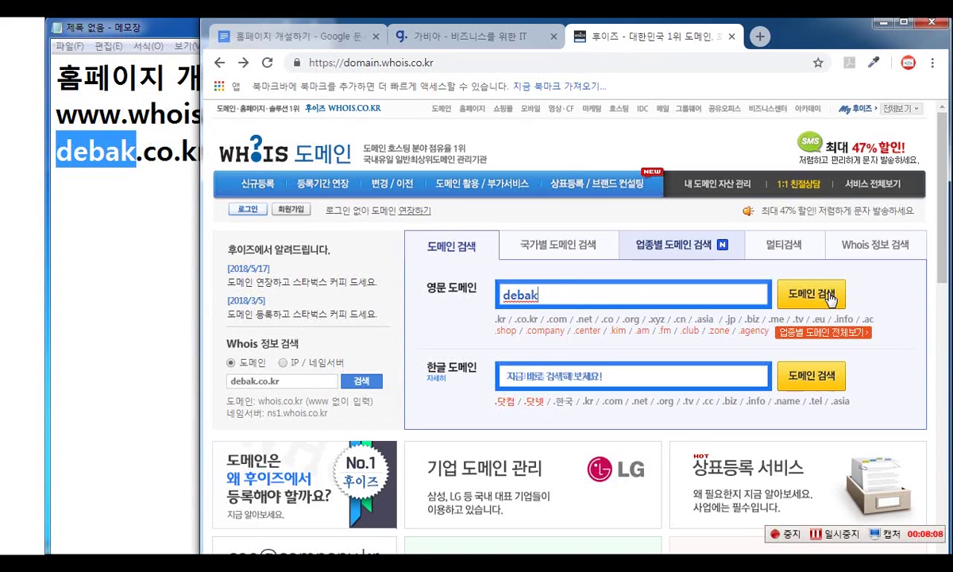
left_click(830, 296)
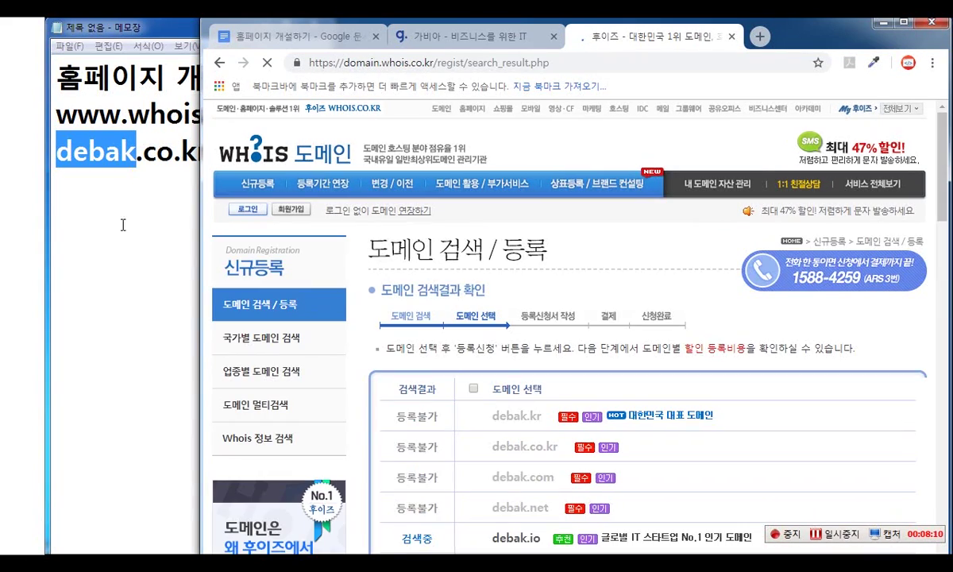
left_click_drag(57, 115, 276, 115)
left_click(659, 36)
left_click_drag(200, 151, 289, 138)
- Scroll the results: .kr, .co.kr, .com, .net taken; .io and .co available
scroll(782, 442, "down", 1)
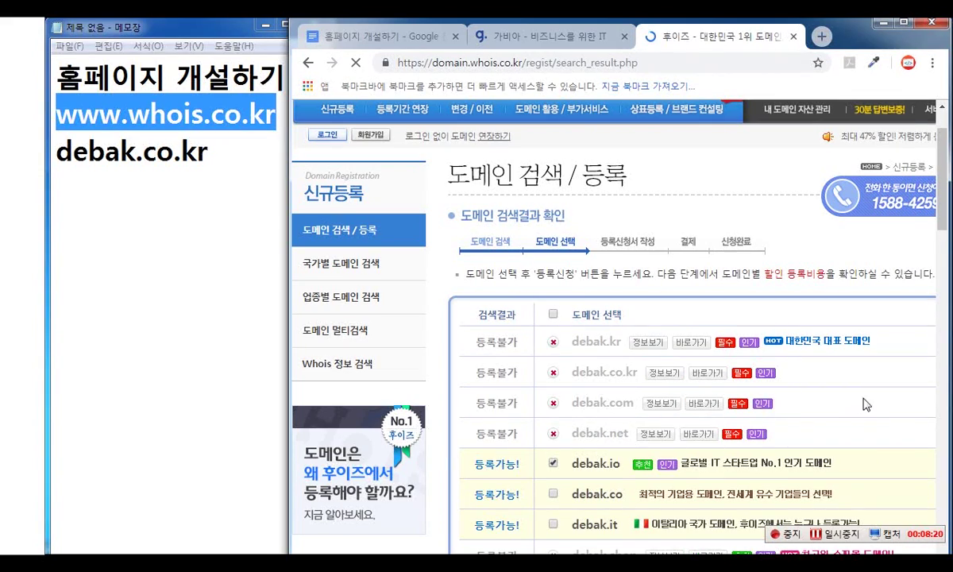
scroll(798, 373, "down", 3)
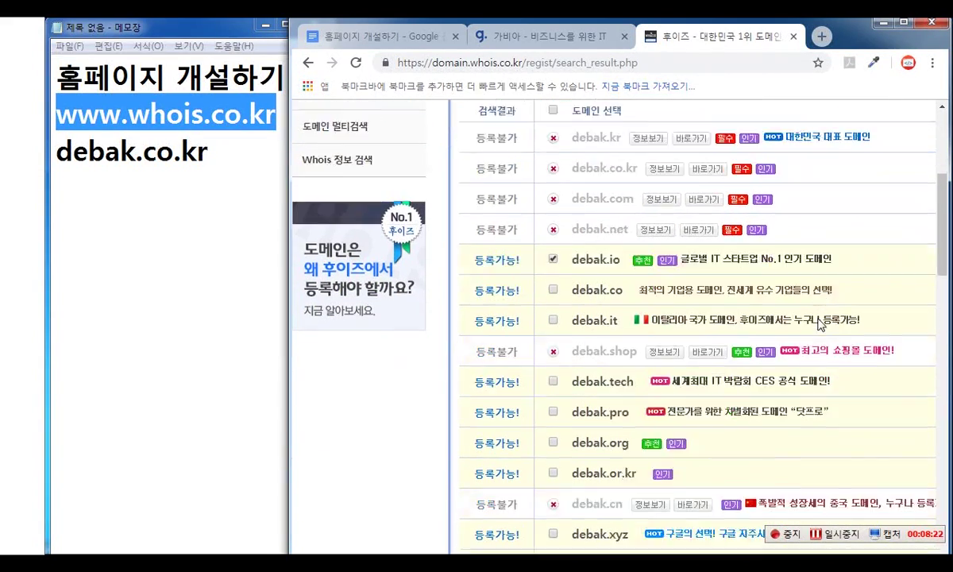
scroll(821, 324, "down", 6)
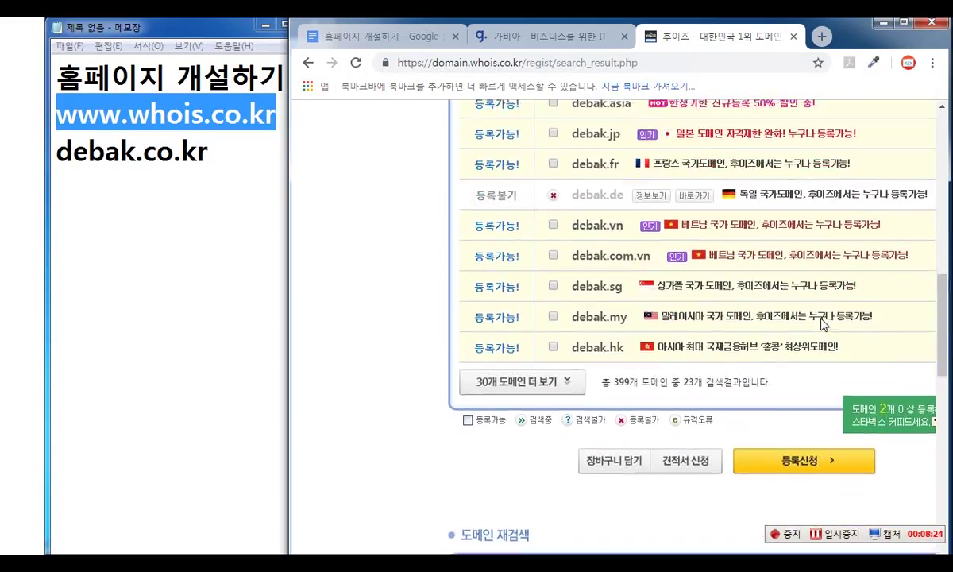
scroll(822, 324, "up", 10)
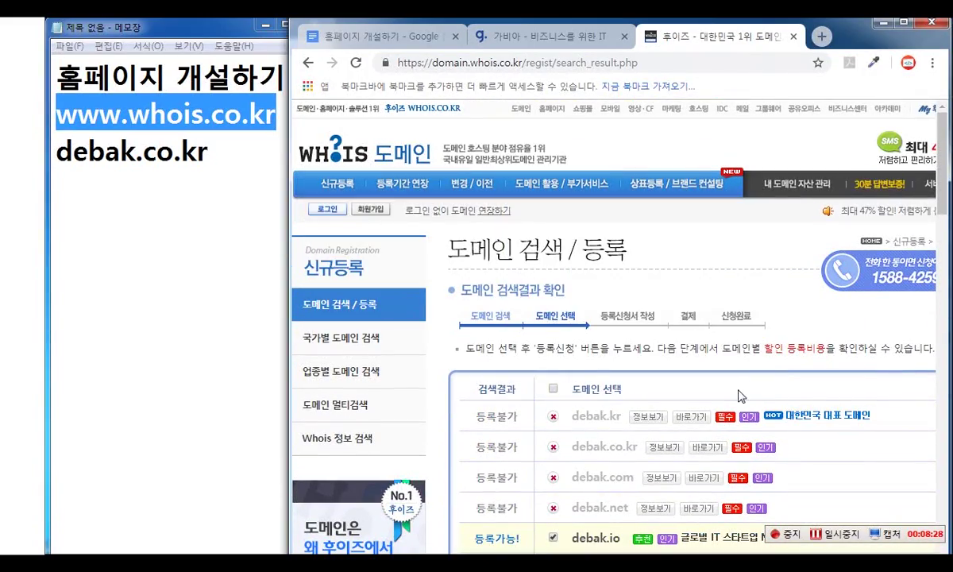
scroll(738, 395, "down", 4)
scroll(738, 395, "up", 3)
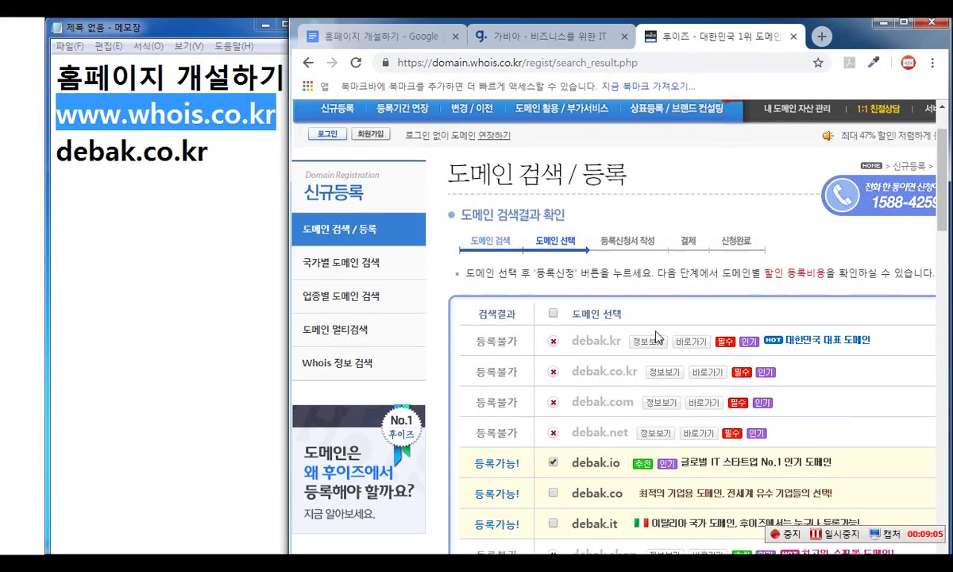
scroll(657, 338, "down", 10)
scroll(652, 344, "up", 6)
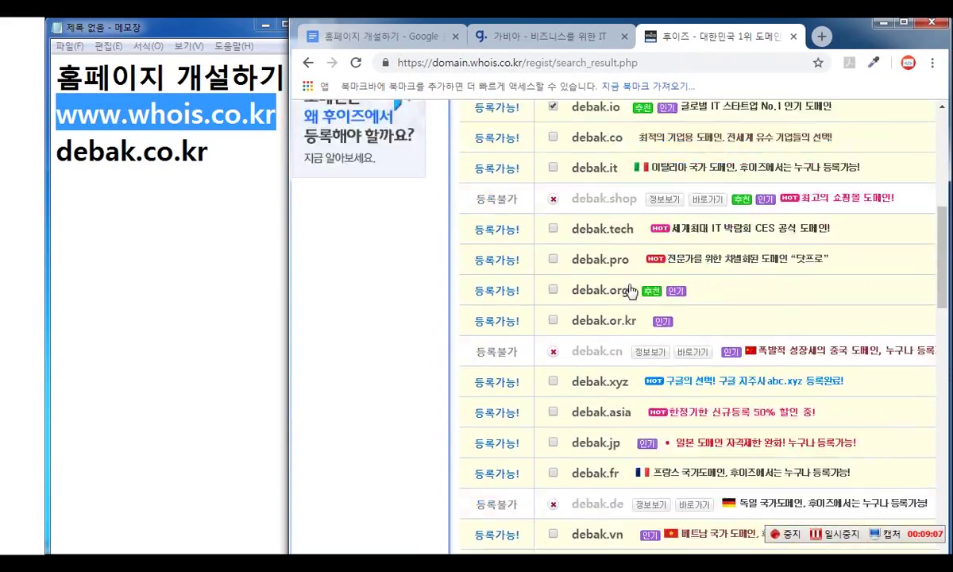
scroll(631, 291, "up", 5)
left_click_drag(290, 147, 209, 150)
- Go back and search 'debakone' in the 영문 도메인 field, showing .kr, .co.kr, .com, .net, .io free
left_click(228, 62)
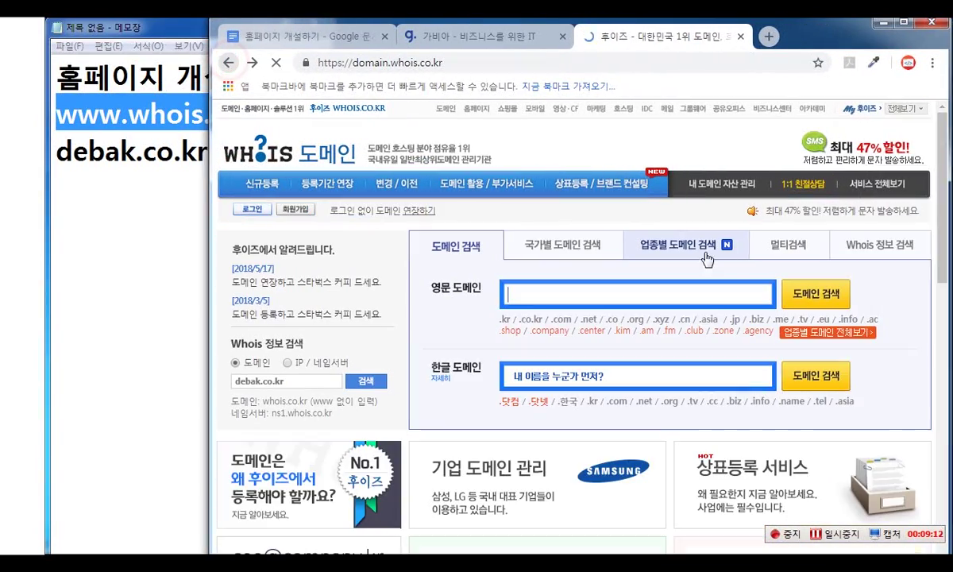
type("debak")
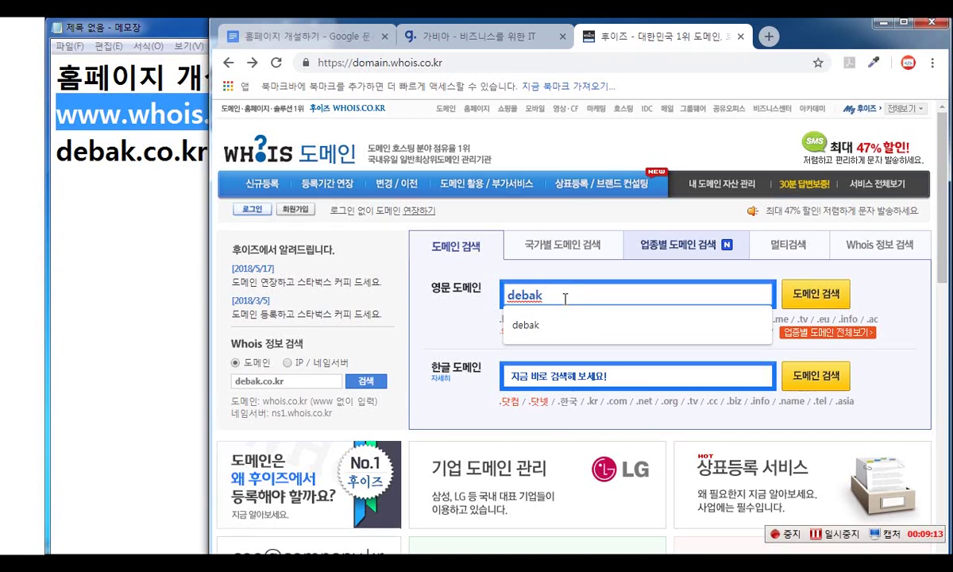
type("ㅐㅜㄷ")
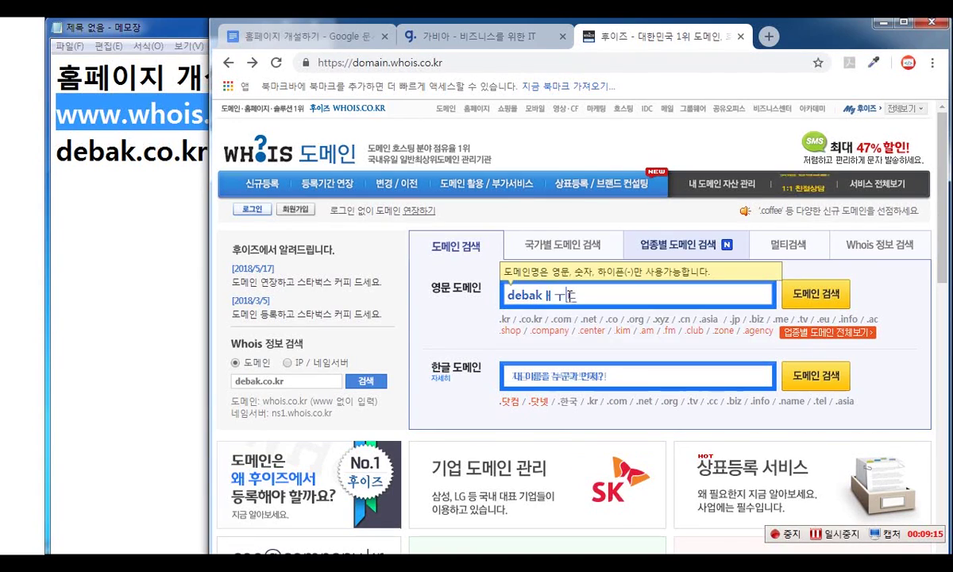
key("BackSpace")
key("BackSpace")
key("BackSpace")
type("one")
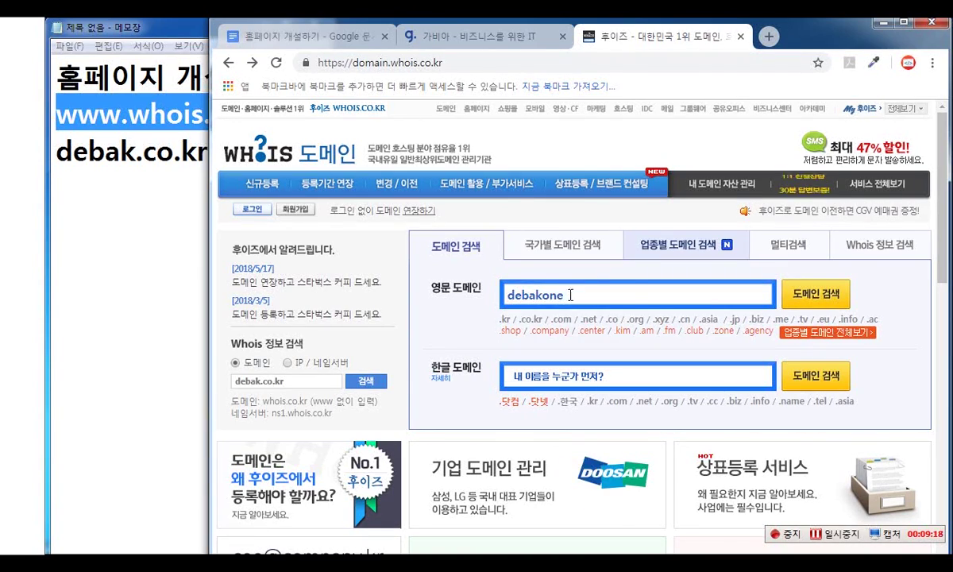
left_click(822, 300)
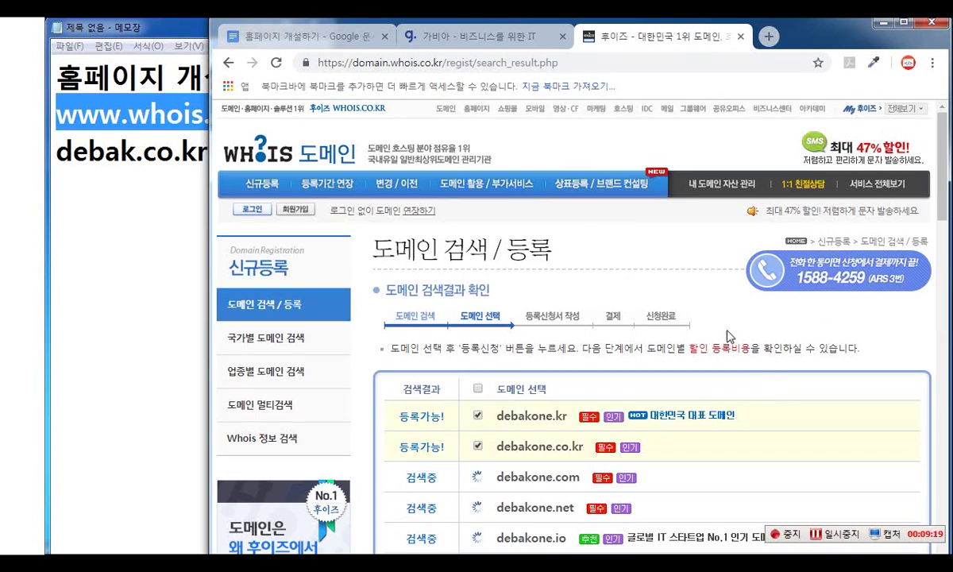
scroll(746, 378, "down", 2)
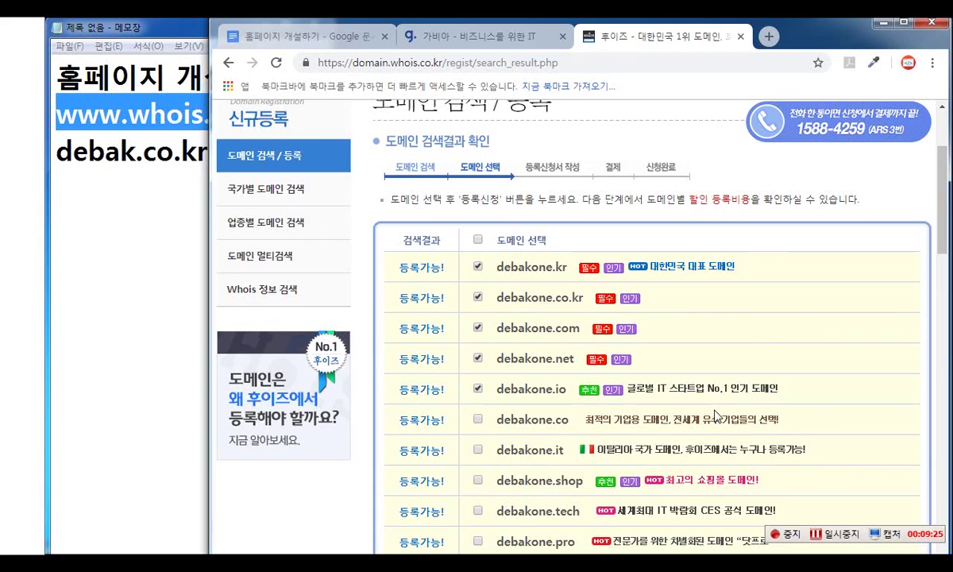
- Clear all results, then tick debakone.com, debakone.co.kr and debakone.kr and scroll to the buttons
left_click(477, 240)
left_click(478, 328)
left_click(479, 299)
left_click(477, 267)
scroll(762, 379, "down", 9)
scroll(763, 378, "down", 2)
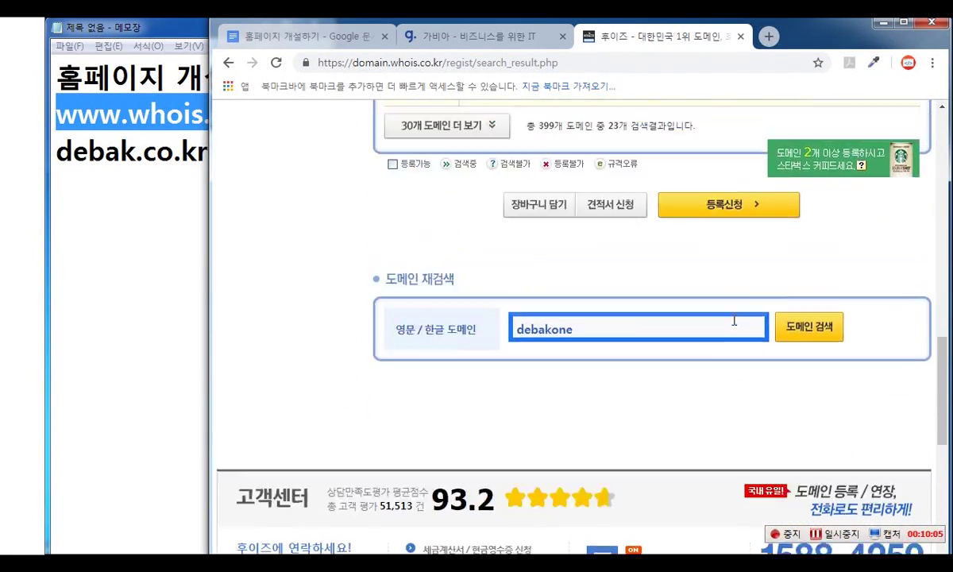
- Apply to register the chosen debakone domains plus debakone.net, reaching the Whois member login page
scroll(767, 405, "up", 2)
scroll(693, 389, "down", 2)
left_click(688, 233)
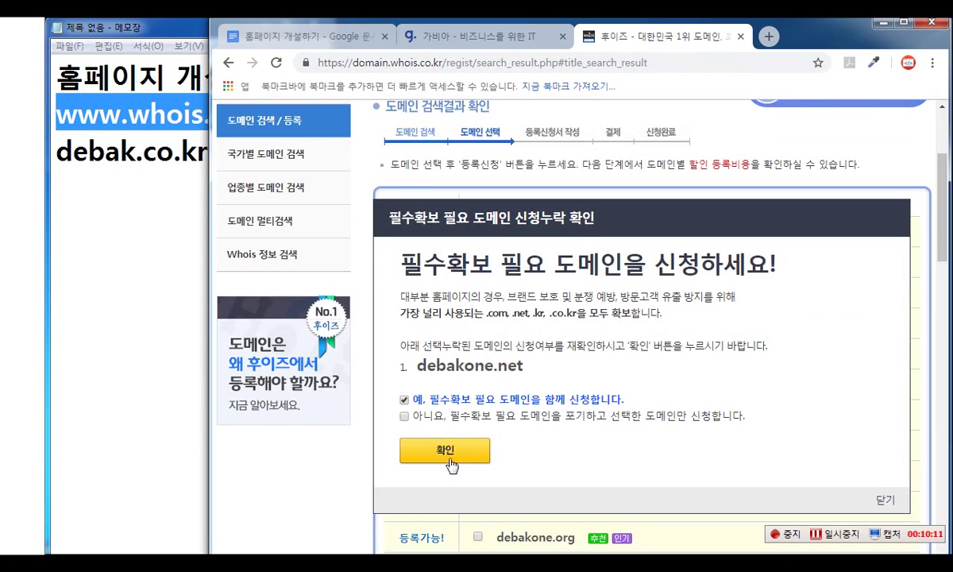
left_click(447, 452)
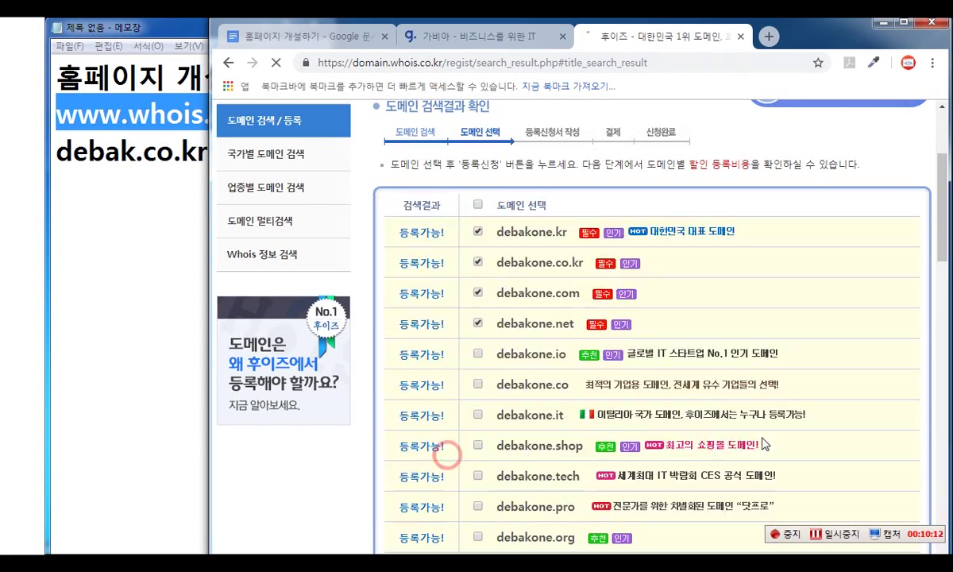
scroll(787, 398, "down", 4)
scroll(784, 398, "up", 5)
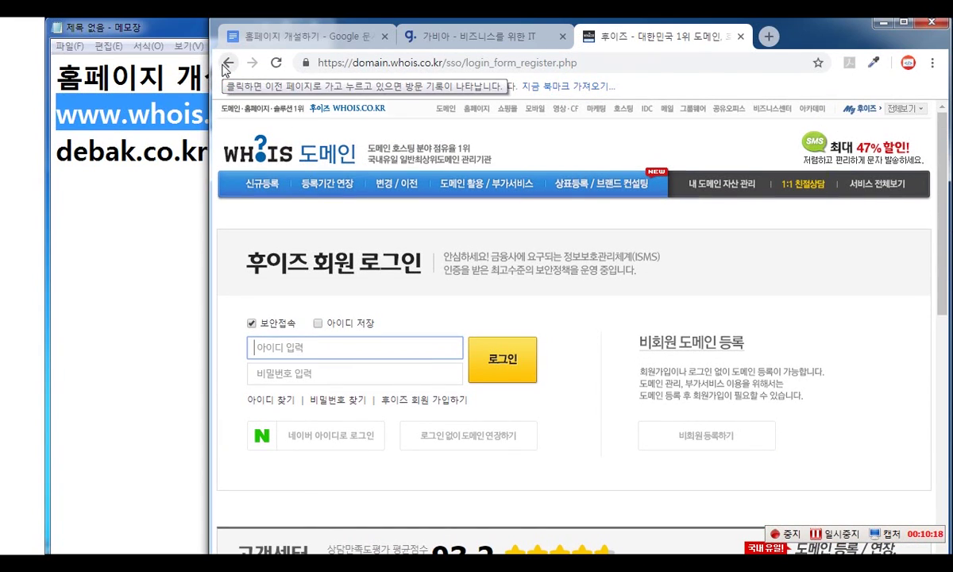
- Leave the Whois login page and narrow the Chrome window so the Notepad notes stay visible
left_click(226, 65)
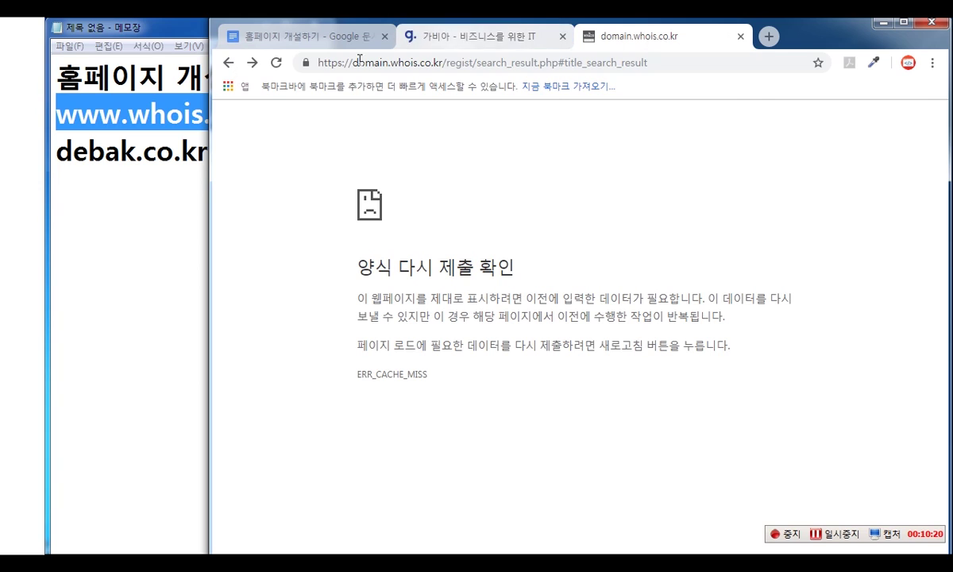
left_click(506, 40)
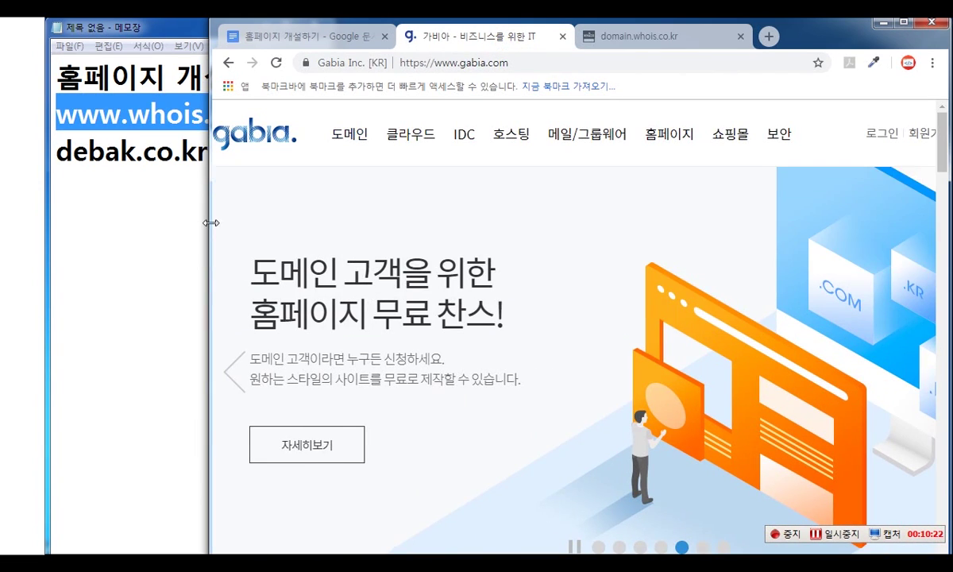
left_click_drag(210, 223, 284, 216)
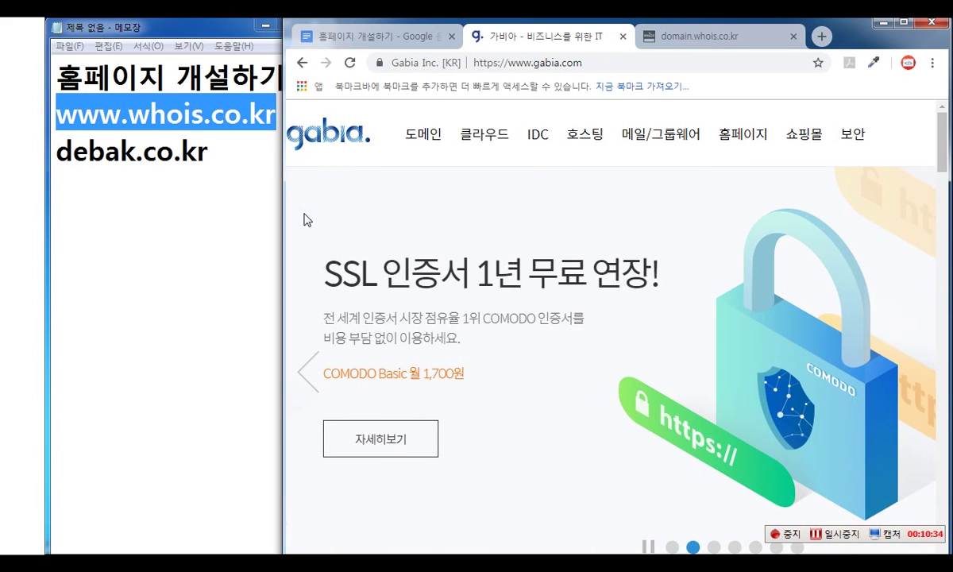
- Return to the lesson document and highlight the heading 대표적 도메인 업체
left_click(374, 37)
left_click(468, 291)
left_click_drag(486, 340, 319, 336)
scroll(609, 343, "down", 2)
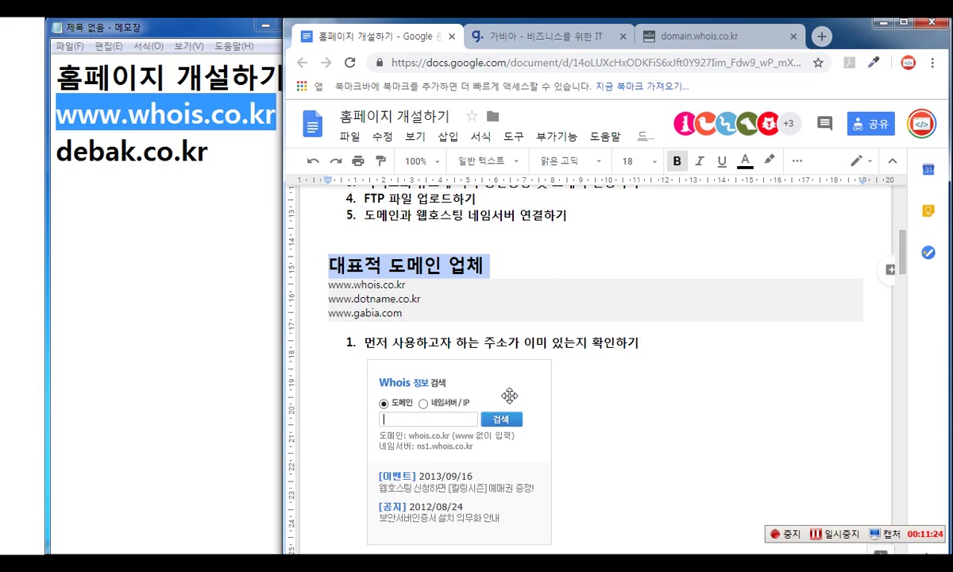
- Place the caret at the end of the hosting address line in the free web hosting section
scroll(538, 487, "down", 10)
scroll(556, 357, "up", 1)
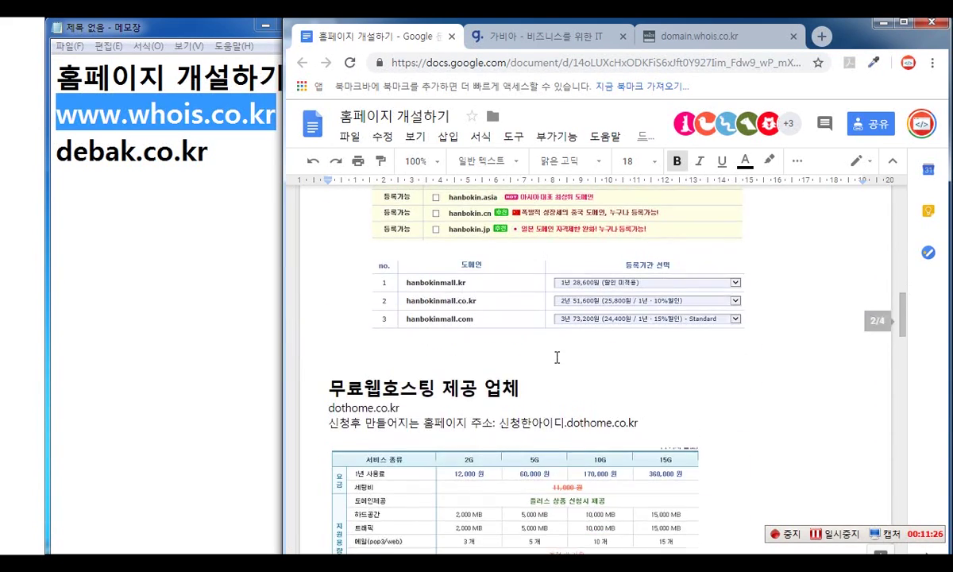
scroll(556, 357, "down", 1)
scroll(562, 343, "up", 5)
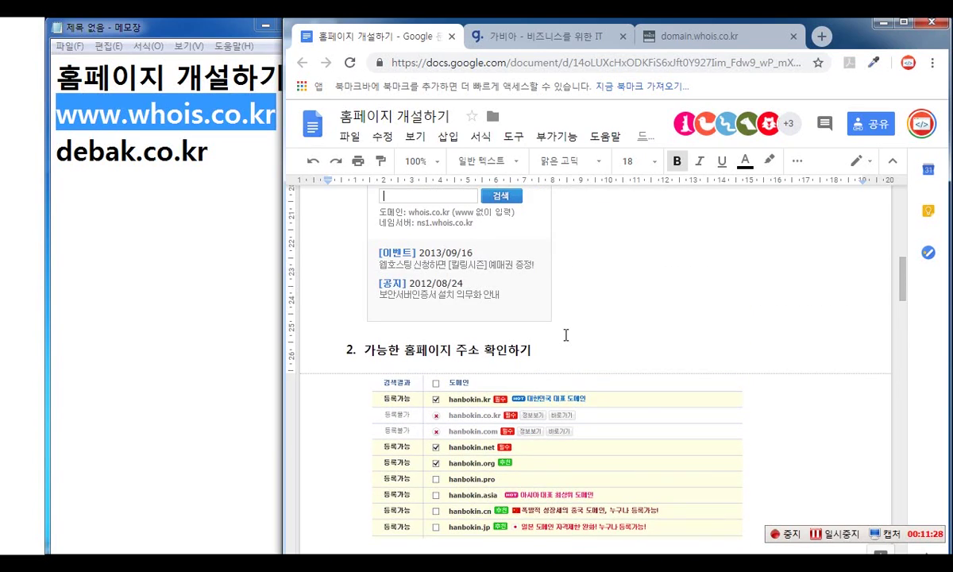
scroll(557, 370, "down", 5)
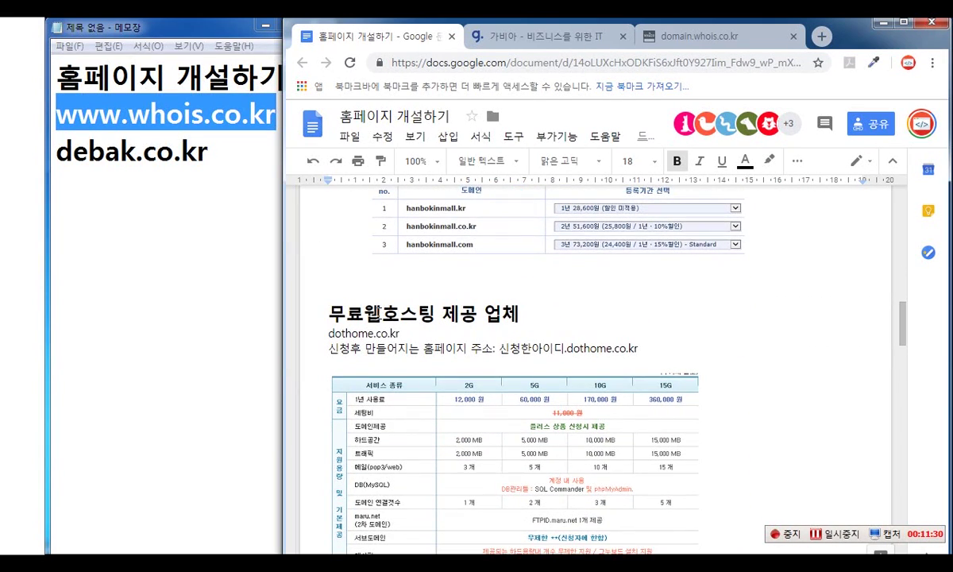
left_click(537, 348)
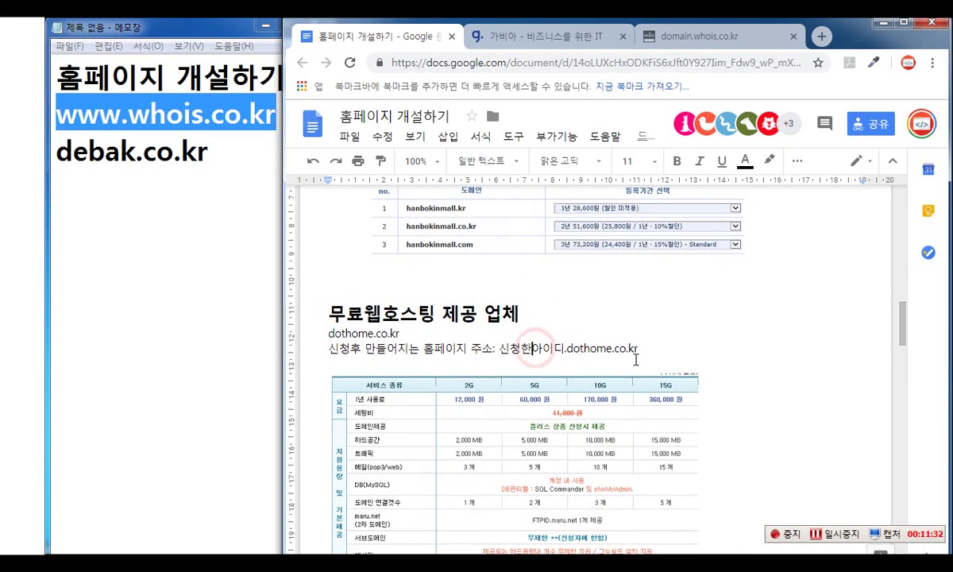
scroll(627, 353, "down", 3)
scroll(613, 343, "down", 4)
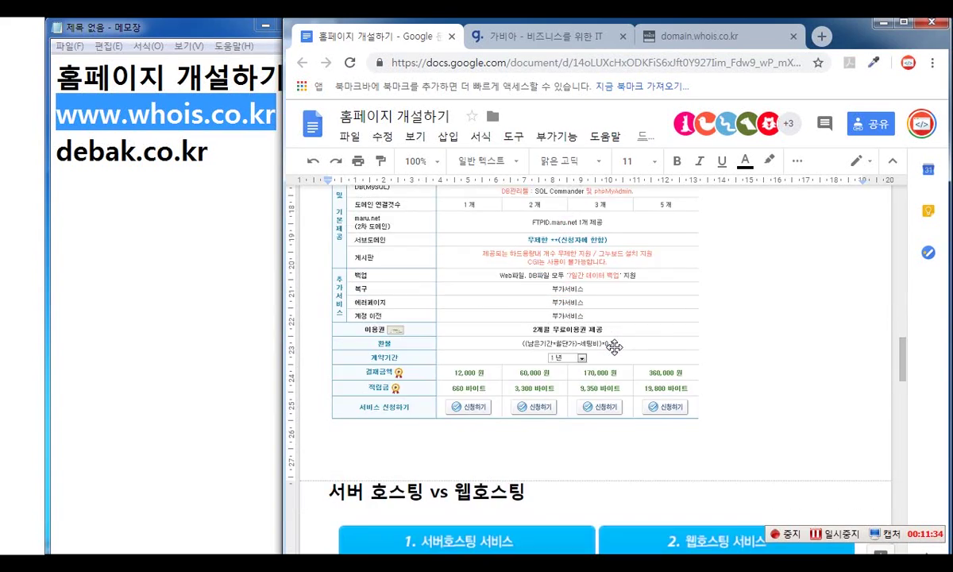
scroll(611, 347, "up", 5)
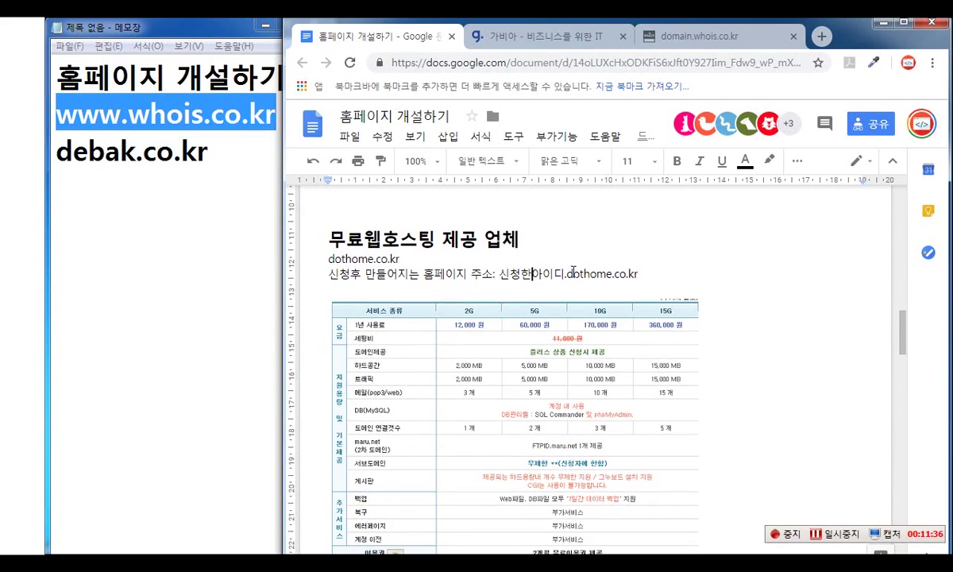
scroll(433, 289, "down", 4)
scroll(432, 289, "up", 5)
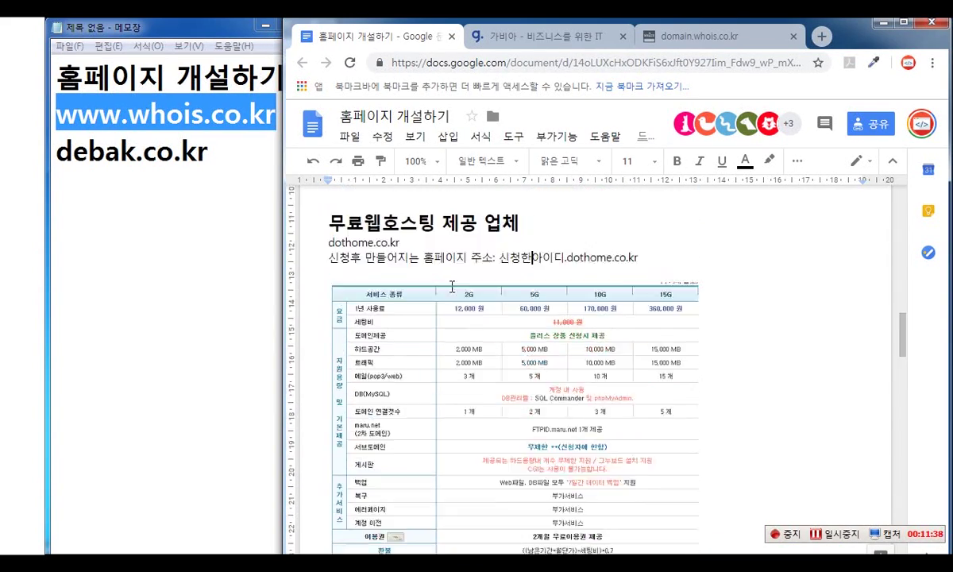
- Add maru.net on a new line under dothome.co.kr and select it
key("Return")
type("maru")
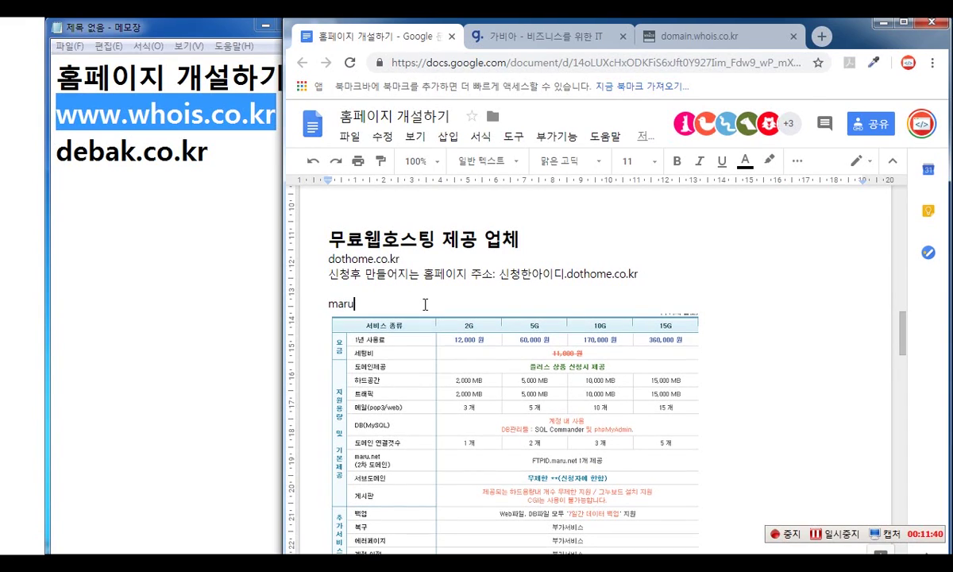
type(".ent")
left_click_drag(399, 260, 332, 261)
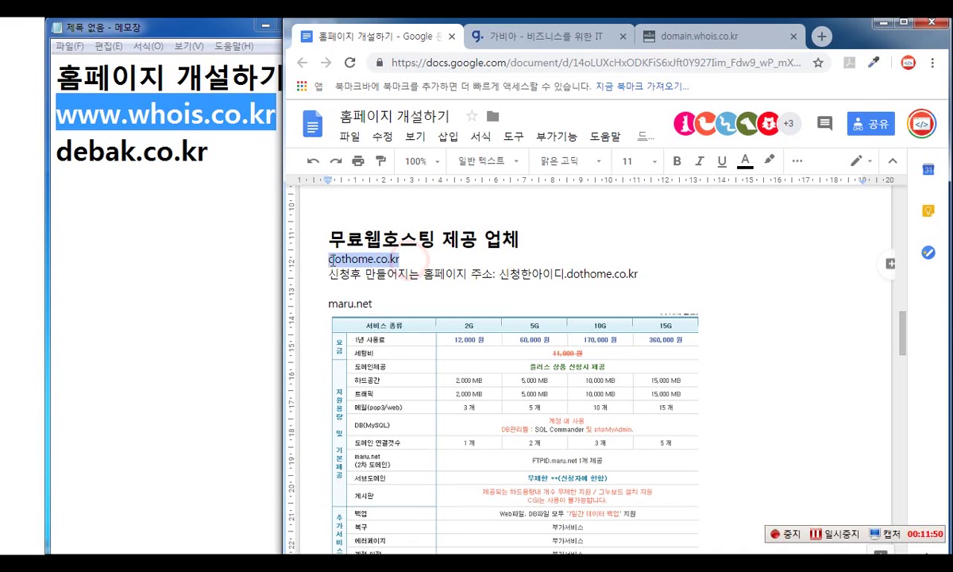
left_click_drag(375, 304, 330, 303)
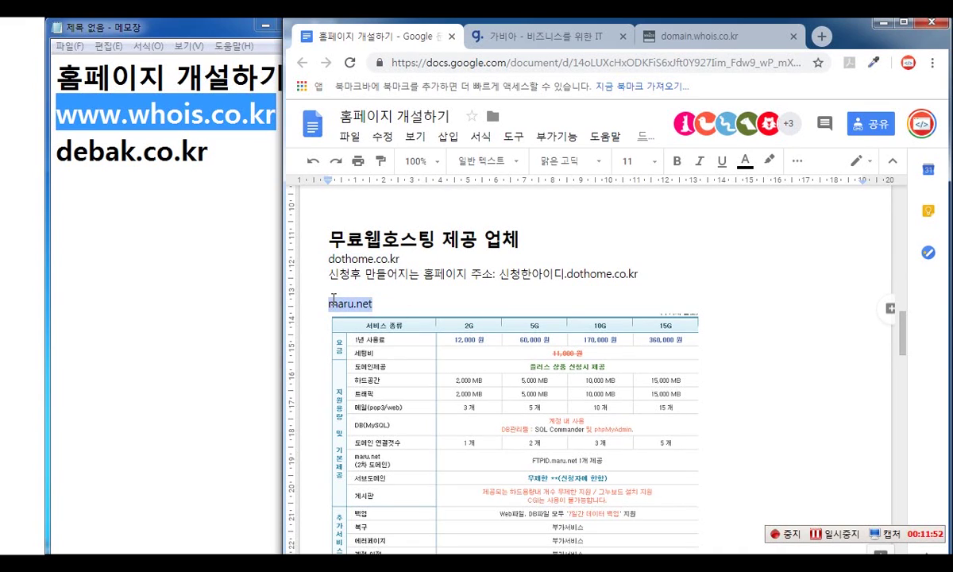
- Open Gabia's 호스팅 > 웹호스팅 plans page in a maximized browser window
left_click(556, 36)
mouse_move(591, 132)
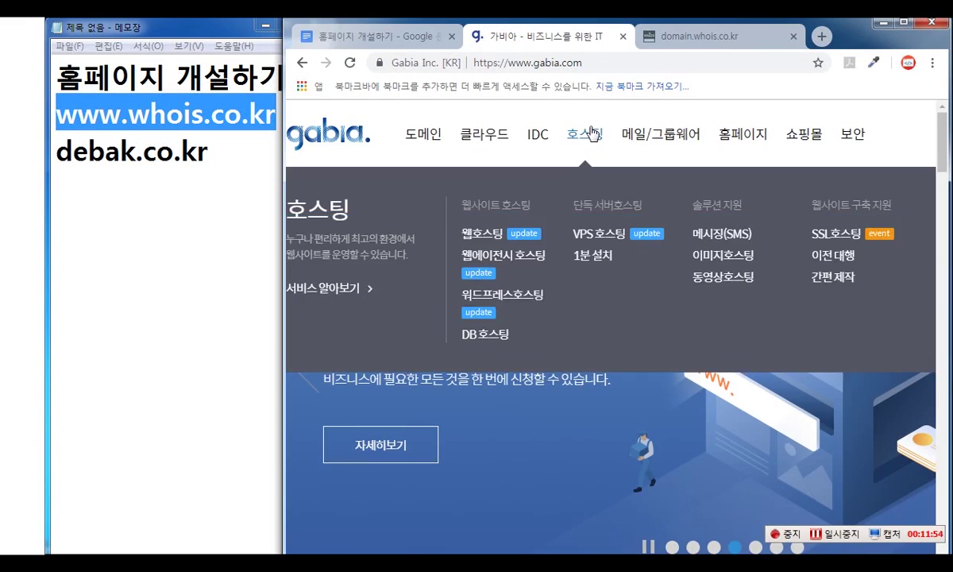
left_click(592, 159)
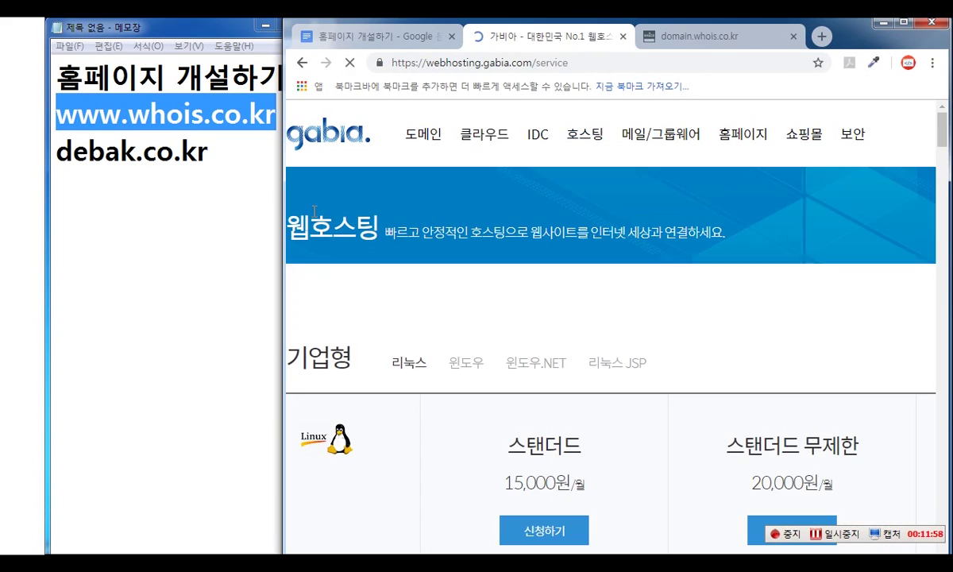
double_click(852, 22)
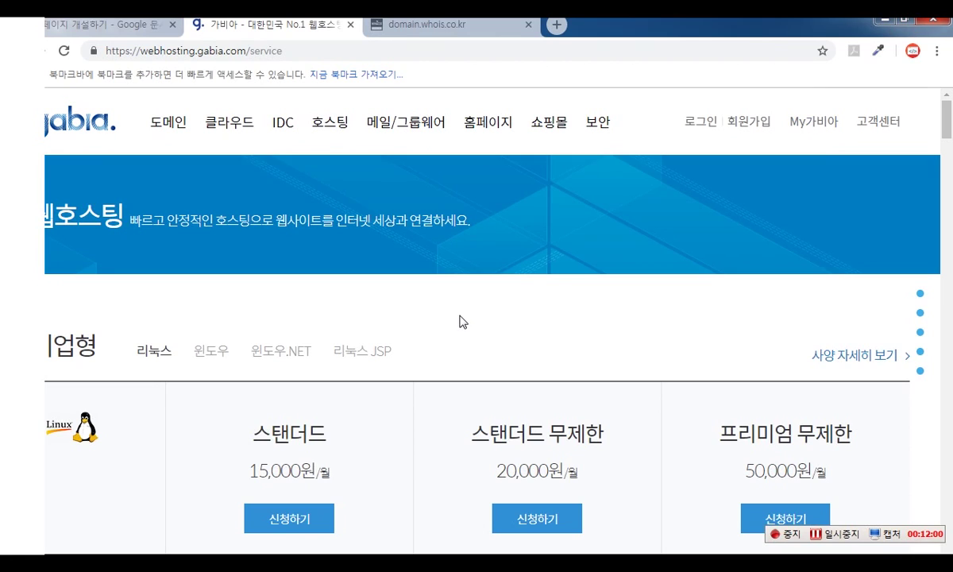
scroll(459, 322, "down", 2)
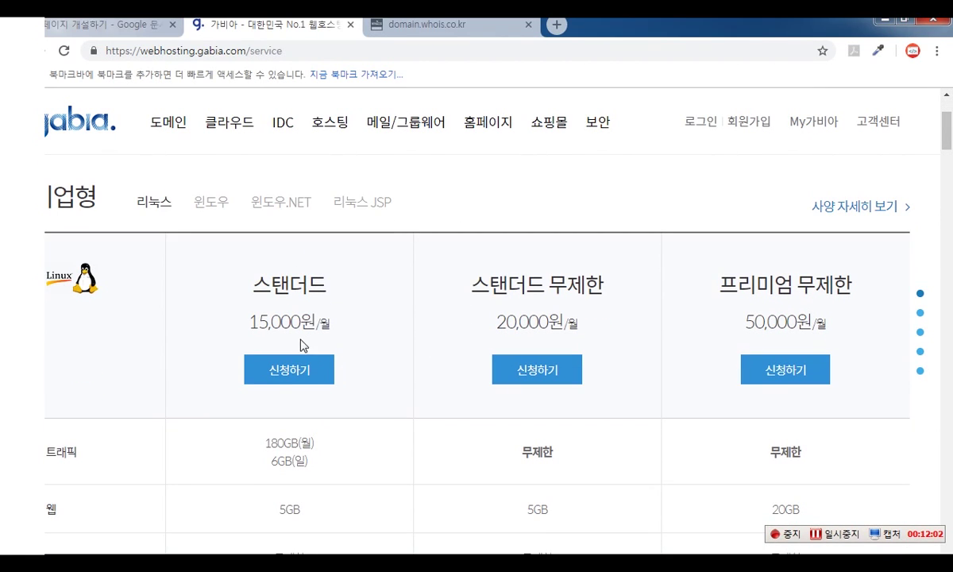
scroll(345, 401, "down", 2)
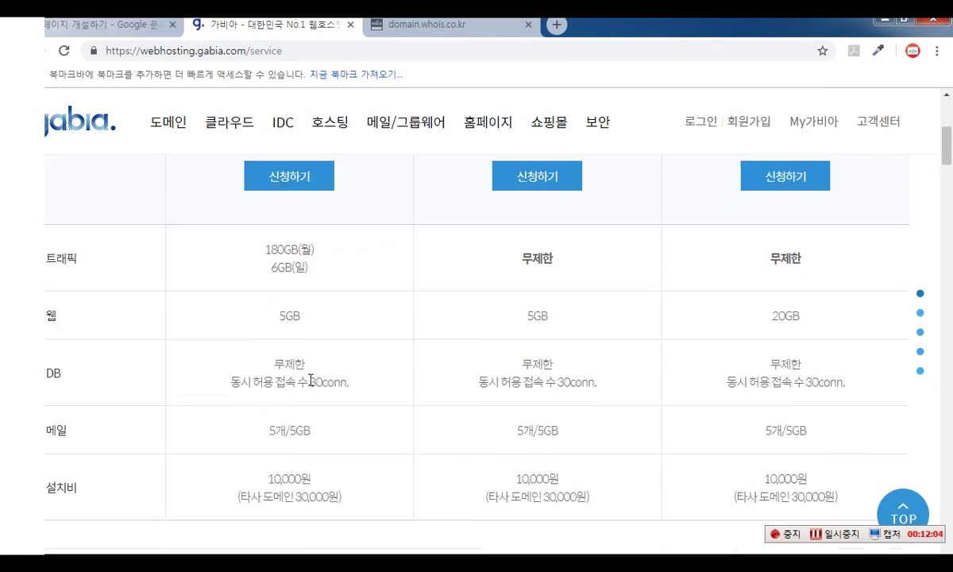
scroll(340, 260, "up", 3)
scroll(365, 436, "down", 3)
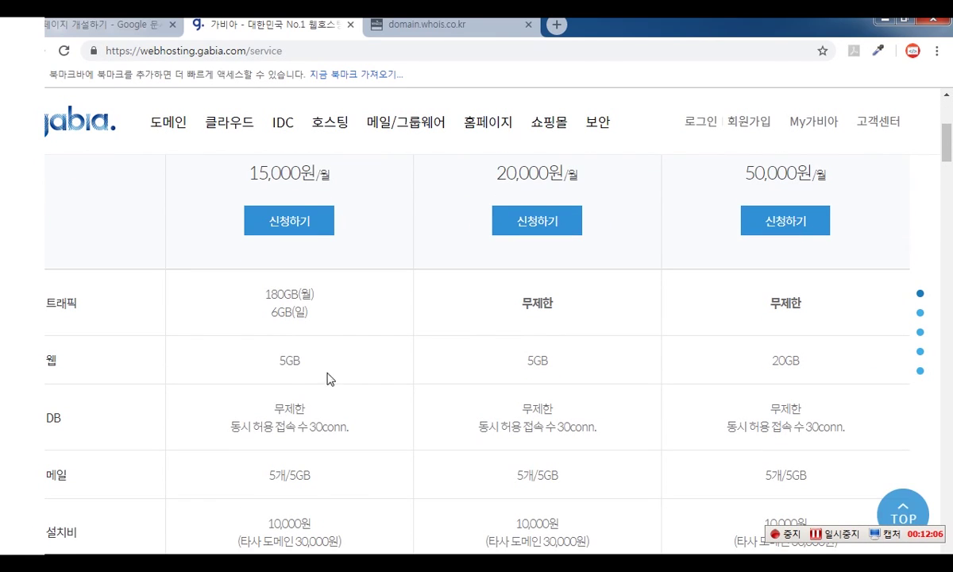
- Highlight the first plan's 5GB storage, DB limits, 30conn. connection limit and monthly traffic
left_click_drag(275, 363, 317, 371)
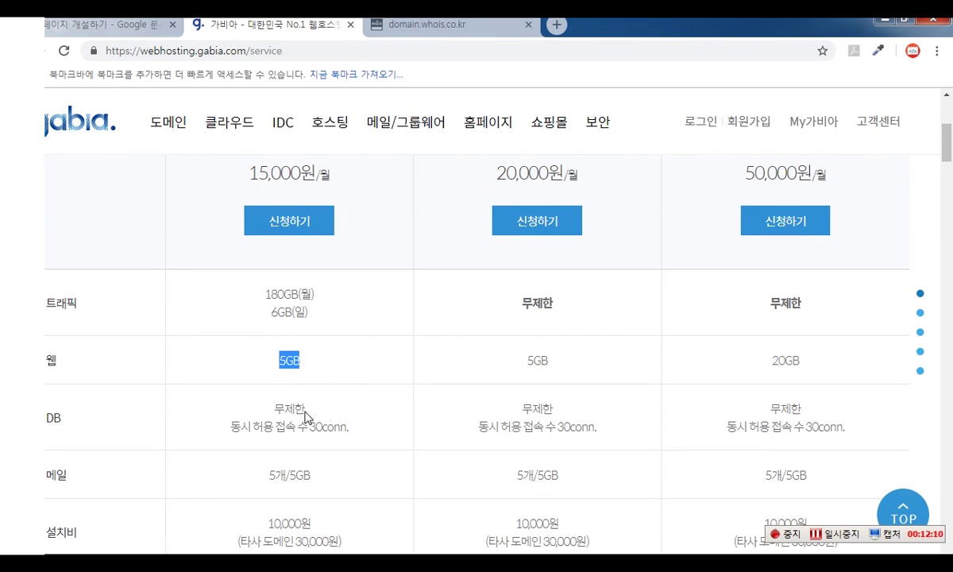
left_click_drag(278, 409, 321, 419)
left_click(349, 412)
scroll(359, 403, "down", 1)
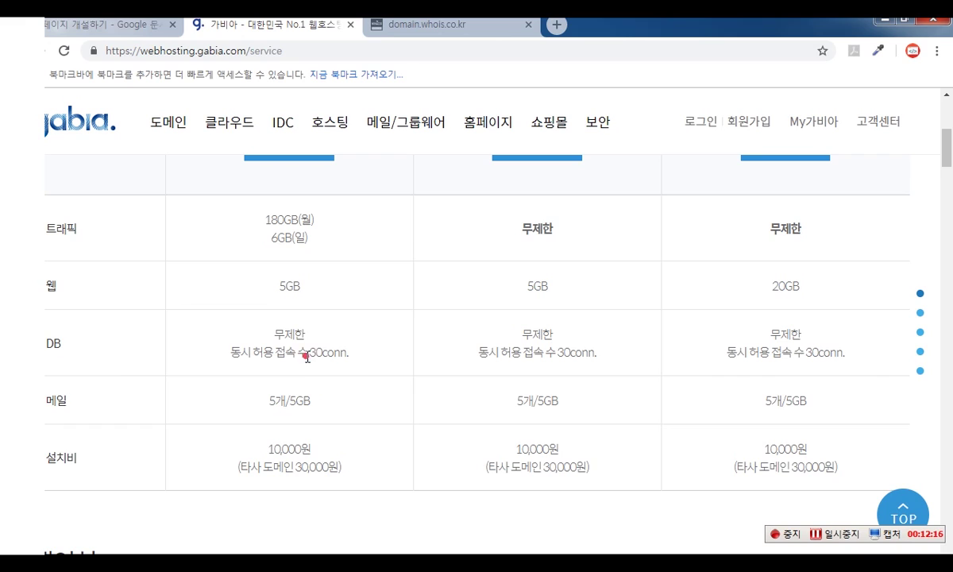
left_click_drag(306, 358, 350, 358)
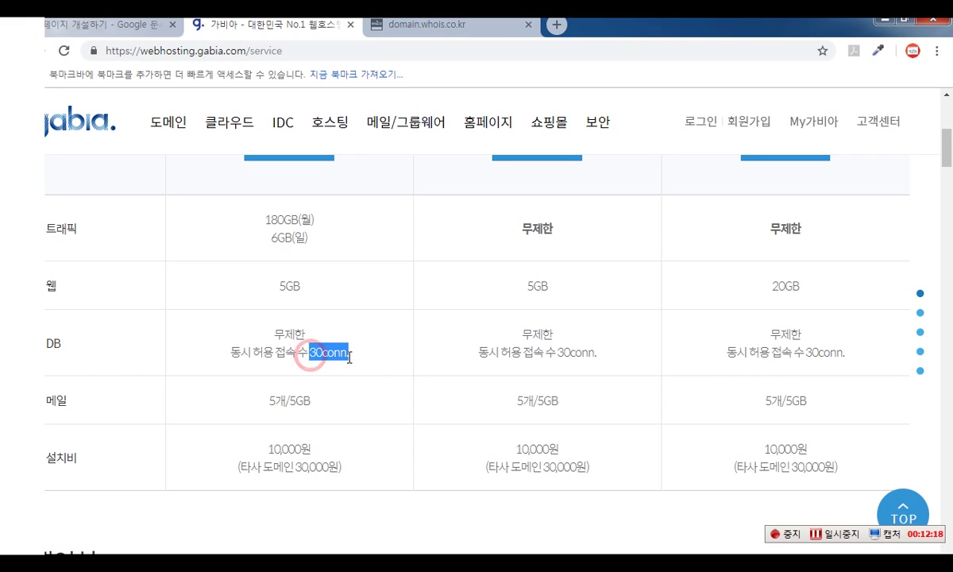
left_click(313, 356)
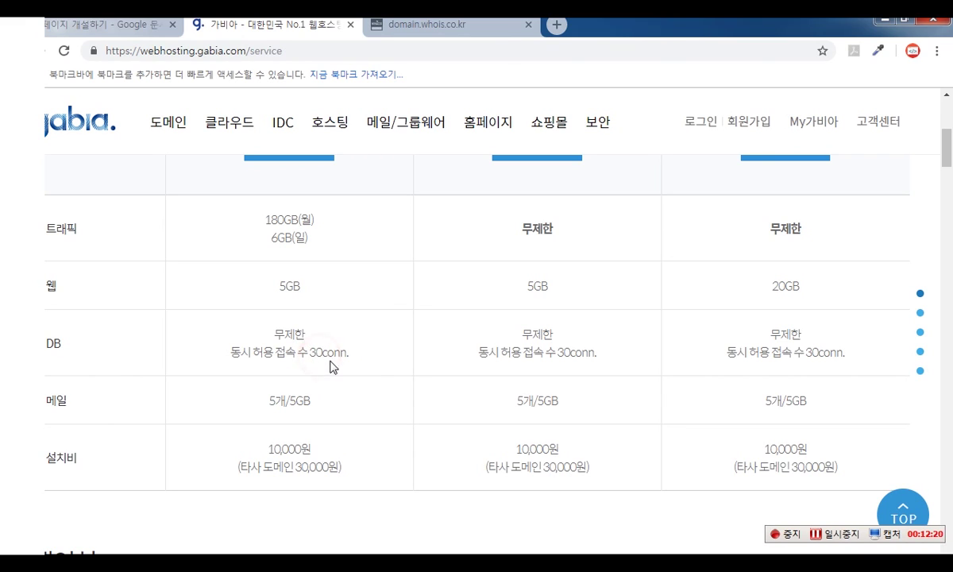
left_click(289, 398)
scroll(347, 459, "up", 2)
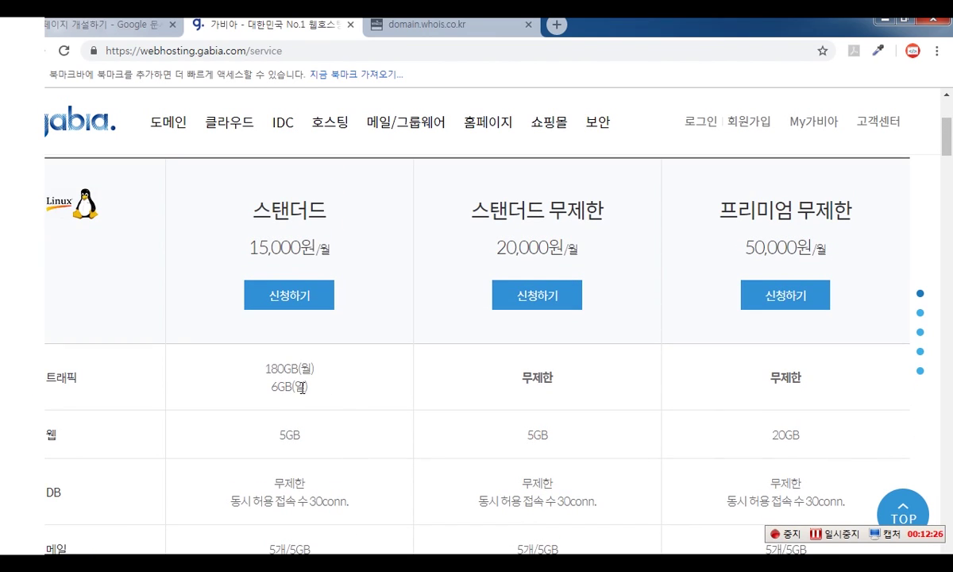
left_click_drag(264, 368, 315, 368)
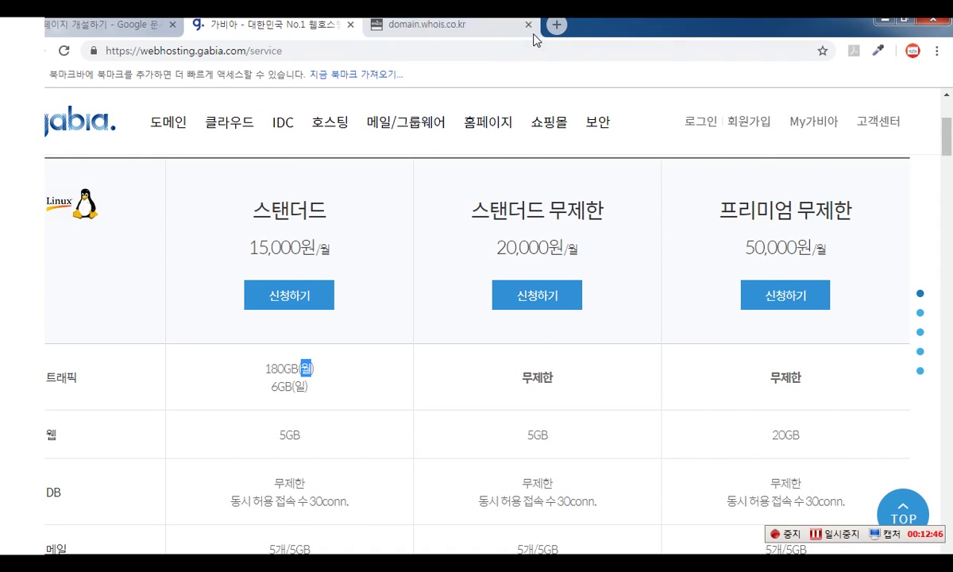
- Replace the debak.co.kr line in Notepad with maru.net and copy it
left_click(905, 22)
left_click(228, 180)
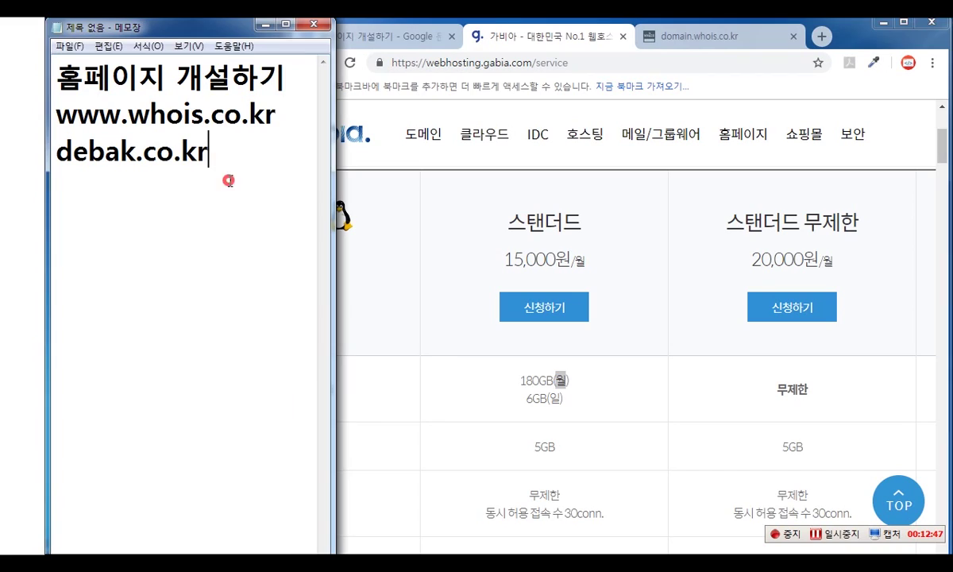
left_click_drag(235, 155, 56, 152)
type("dot")
key("BackSpace")
key("BackSpace")
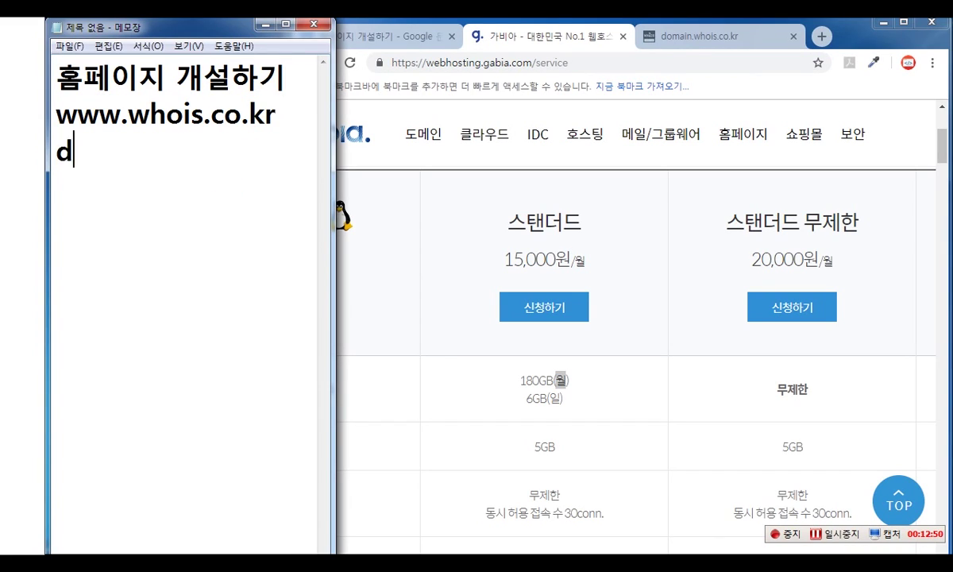
key("BackSpace")
type("am")
key("BackSpace")
key("BackSpace")
type("marnu")
key("BackSpace")
key("BackSpace")
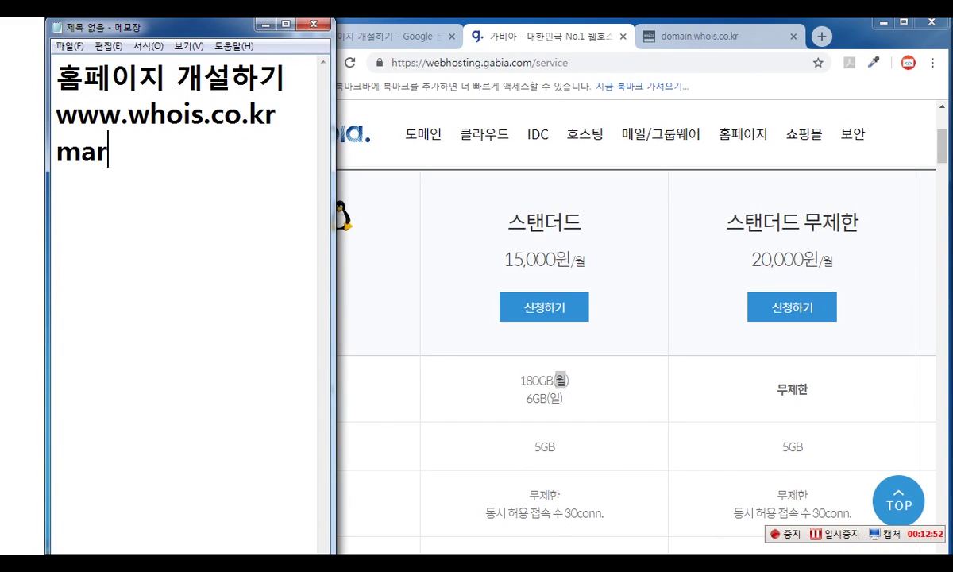
type("u.net")
key("shift+Home")
key("ctrl+c")
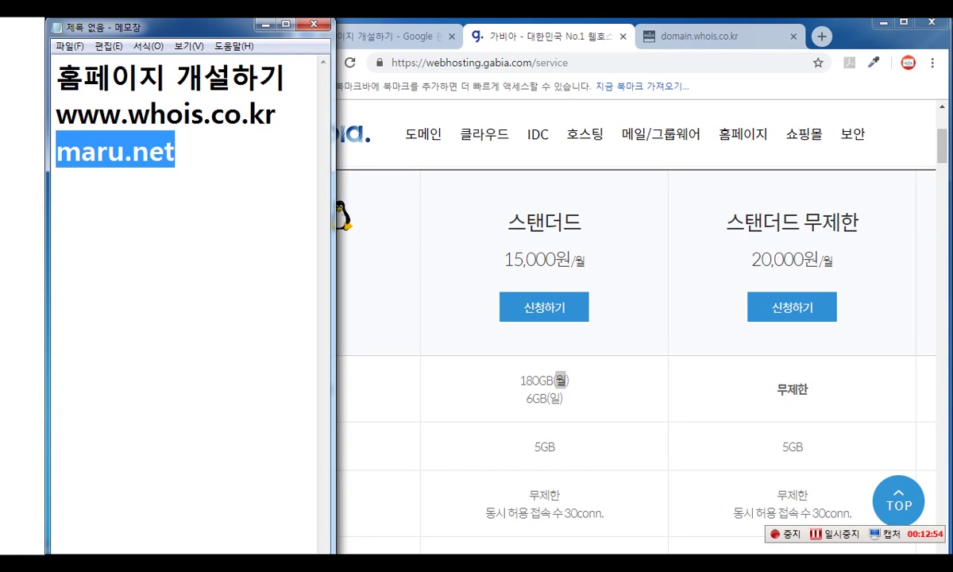
left_click(723, 37)
left_click(609, 63)
key("ctrl+v")
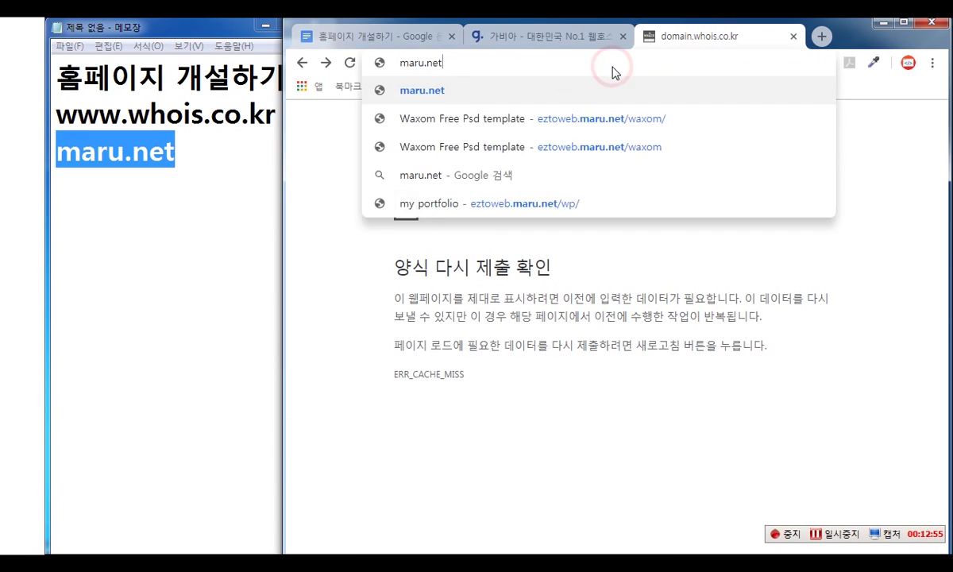
key("Return")
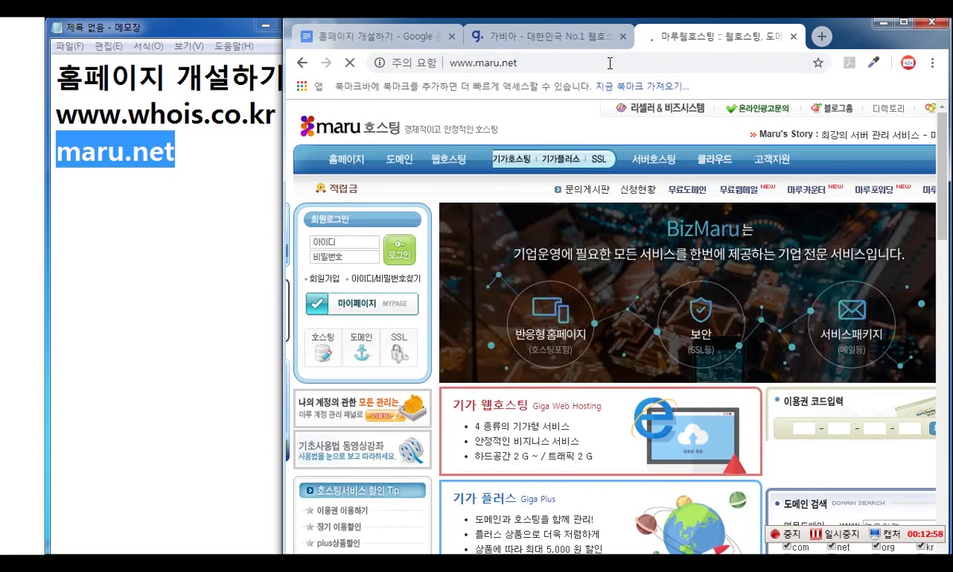
- Open maru.net's 웹호스팅 plans page and highlight the 2G plan's 2,000 MB disk space
left_click(197, 163)
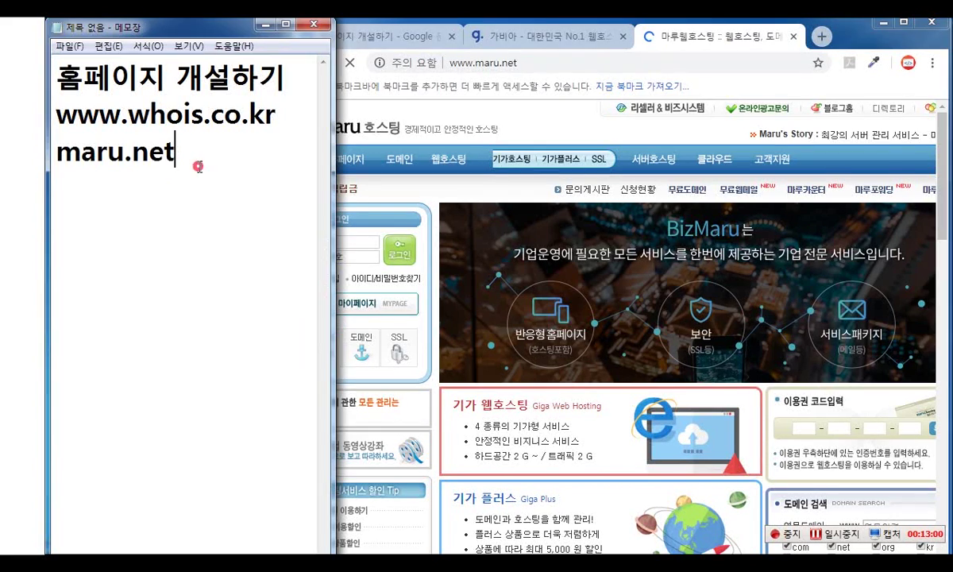
key("shift+Home")
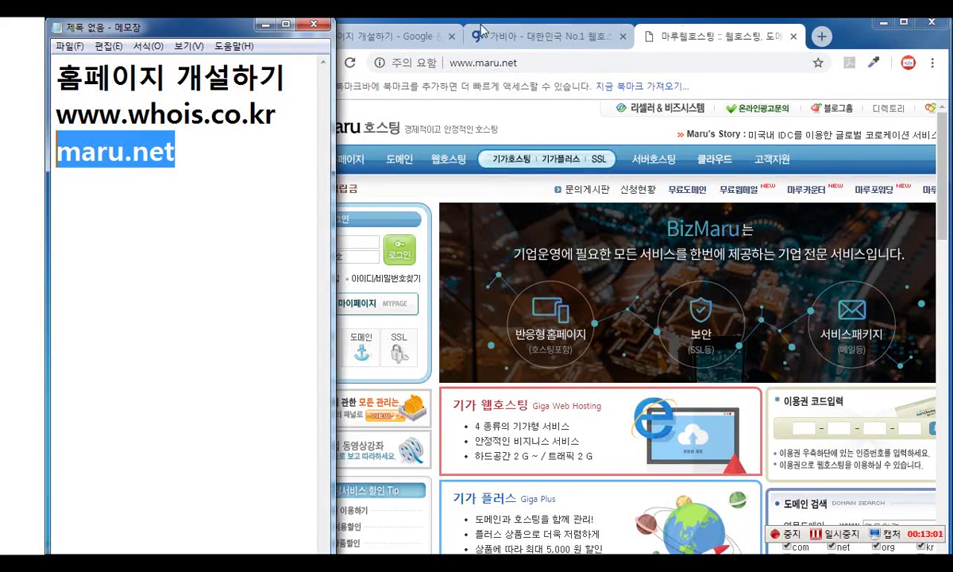
left_click(705, 30)
left_click(437, 157)
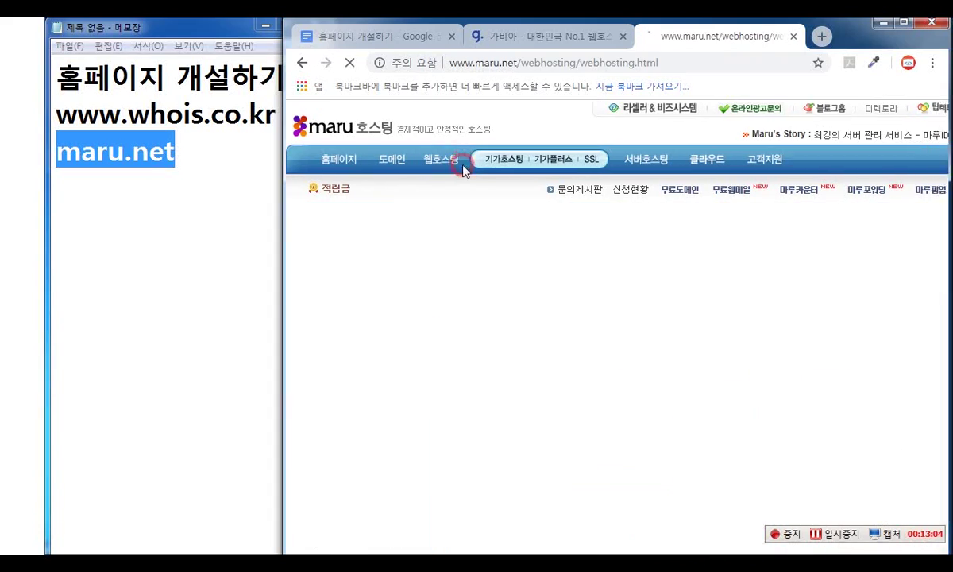
scroll(673, 358, "down", 3)
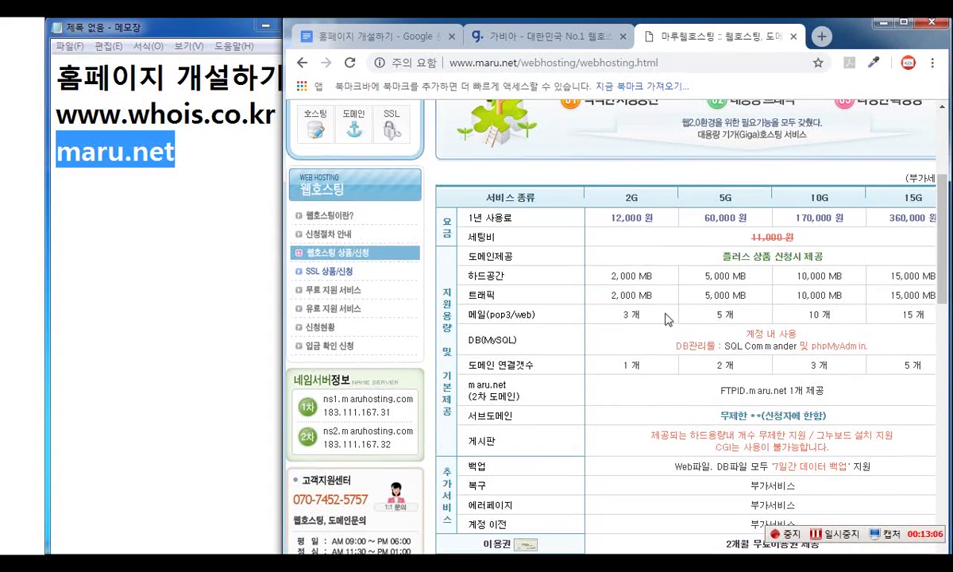
left_click_drag(625, 199, 658, 226)
left_click(611, 219)
left_click_drag(605, 276, 659, 304)
scroll(604, 361, "down", 3)
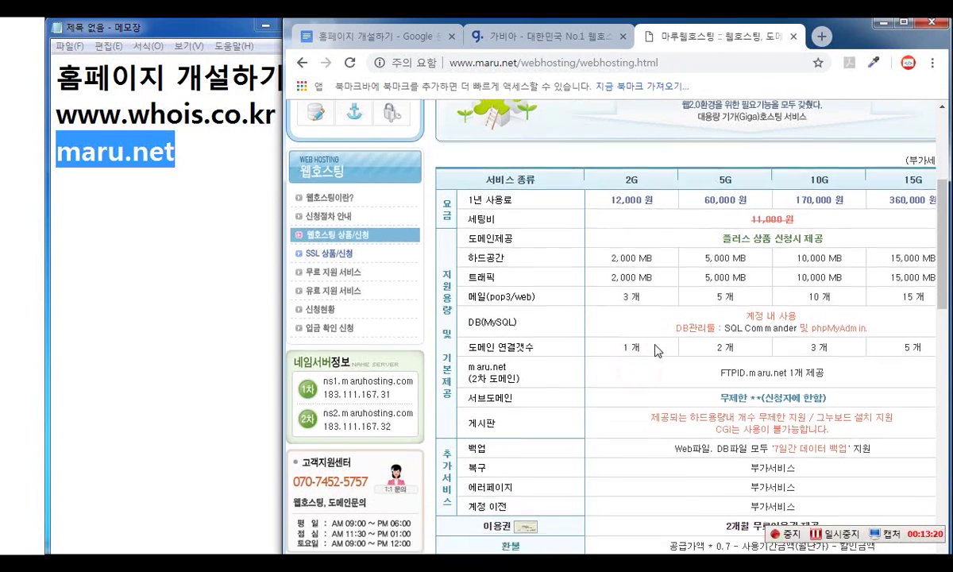
scroll(664, 342, "up", 3)
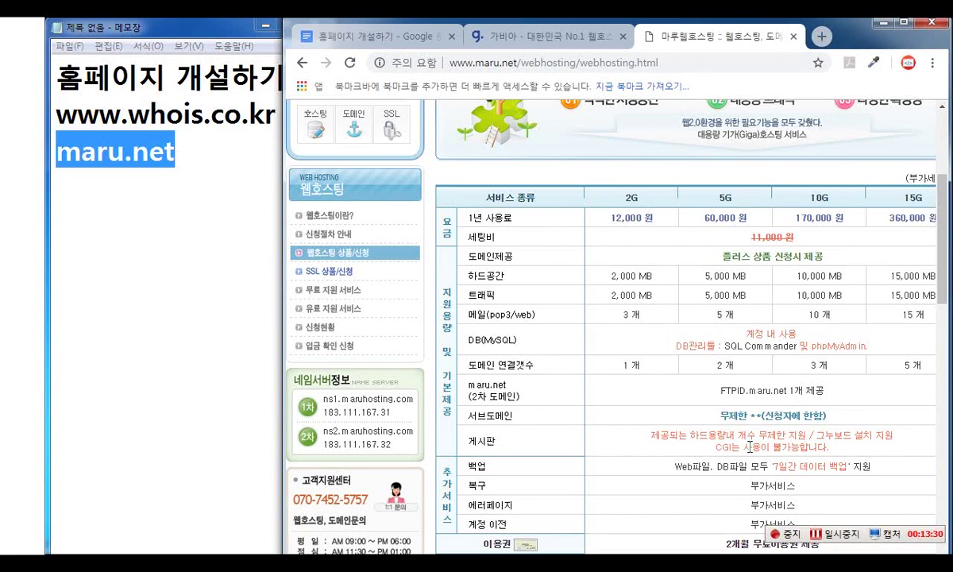
- Add dothome.co.kr under maru.net in Notepad and load it in a new Chrome tab
left_click(230, 138)
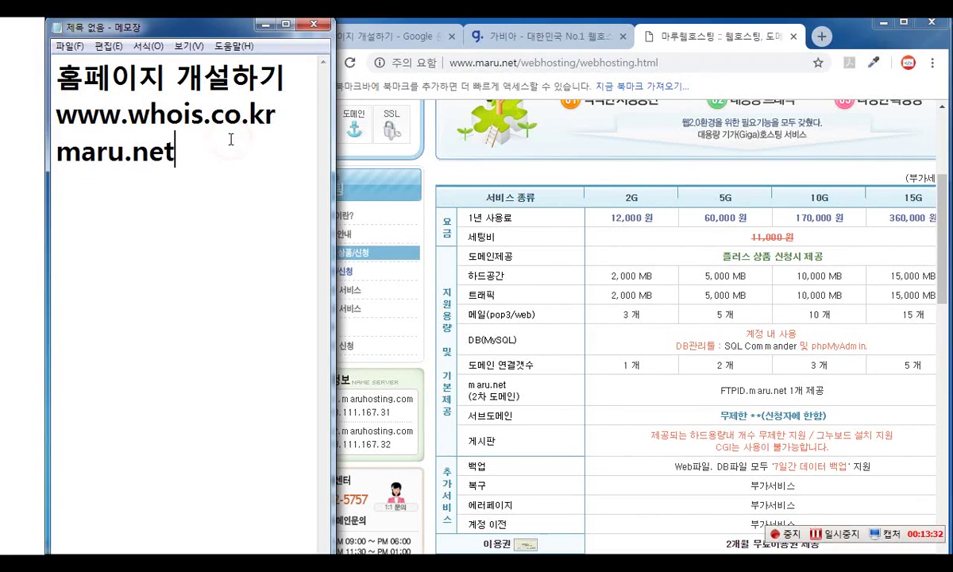
key("Return")
type("dothome.co.kr")
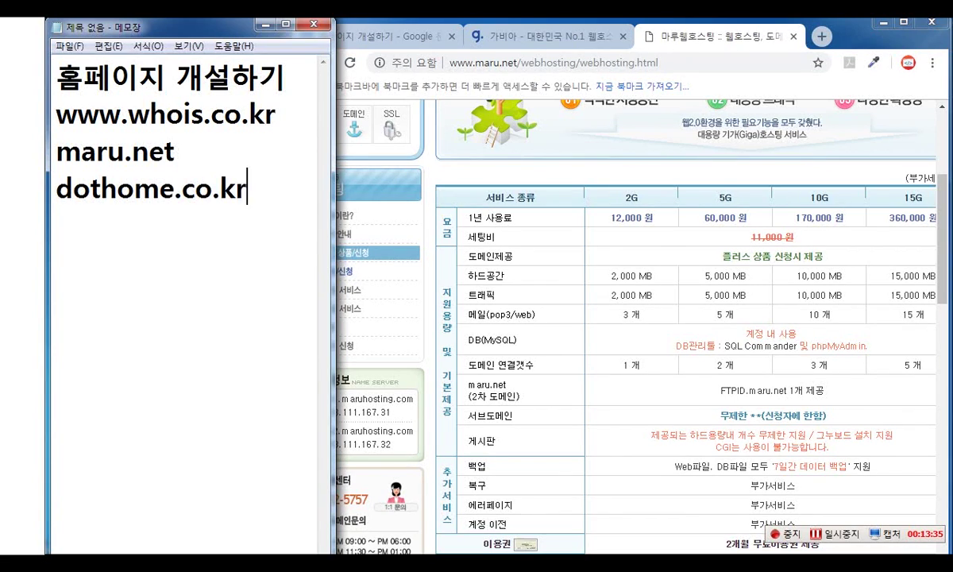
key("shift+Home")
left_click(821, 36)
type("dothome.co.kr")
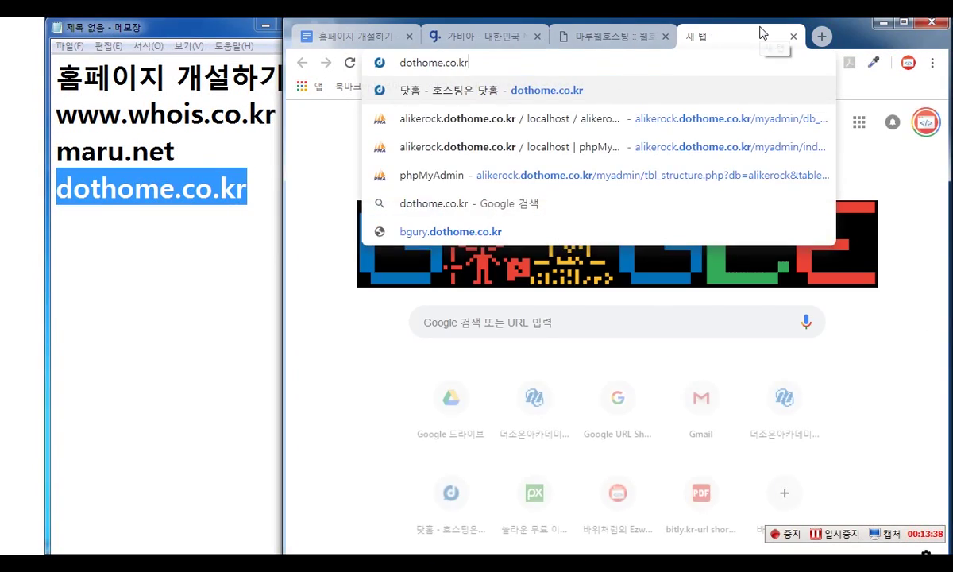
key("Return")
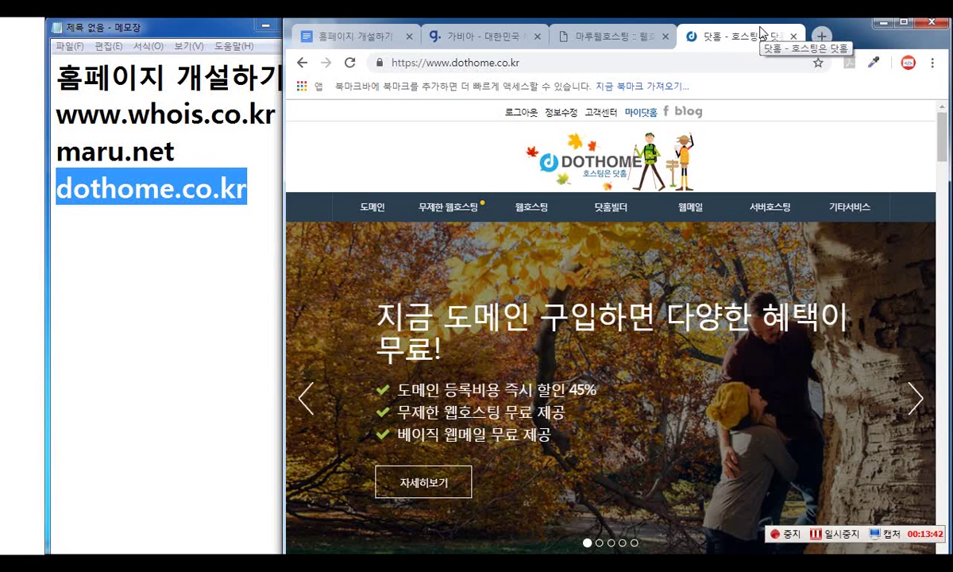
- Add the note '100Mb-> 300MB' below dothome.co.kr and highlight 300MB
left_click(252, 187)
key("Return")
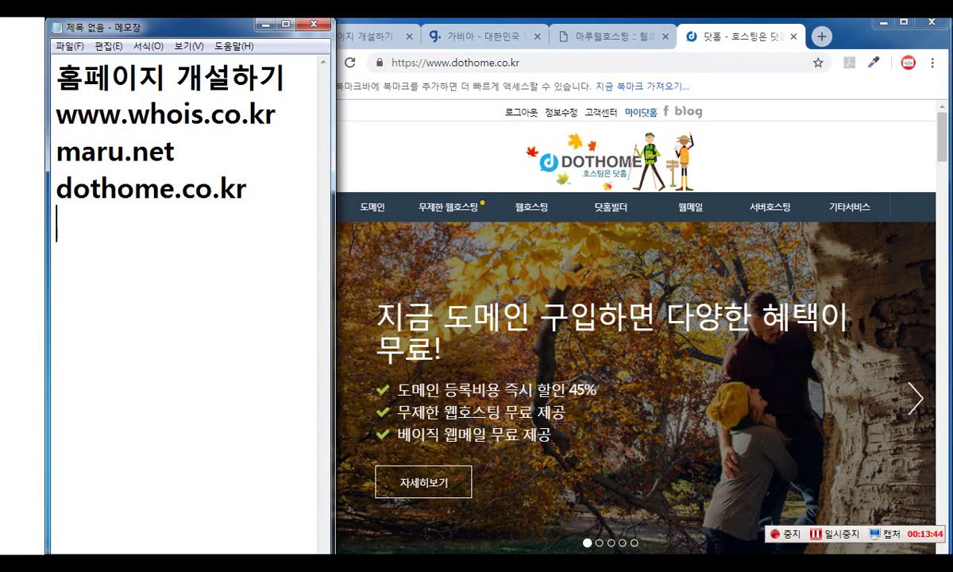
type("100Mb0-")
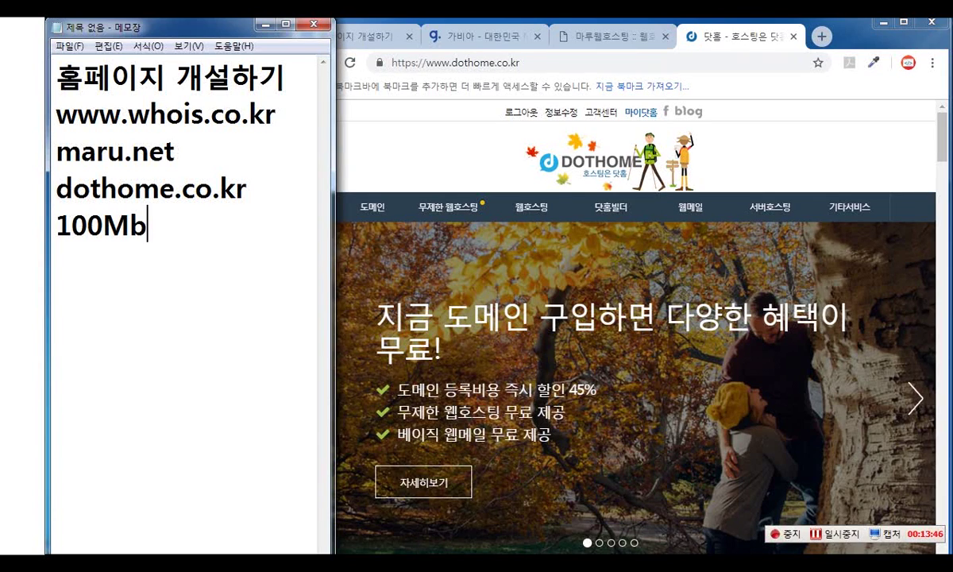
key("BackSpace")
key("BackSpace")
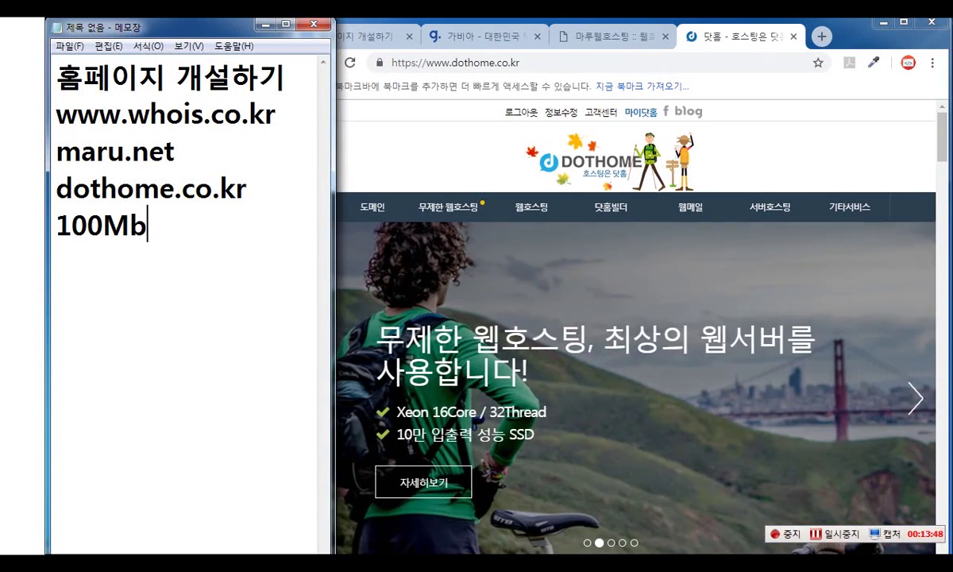
type("-> 300MB")
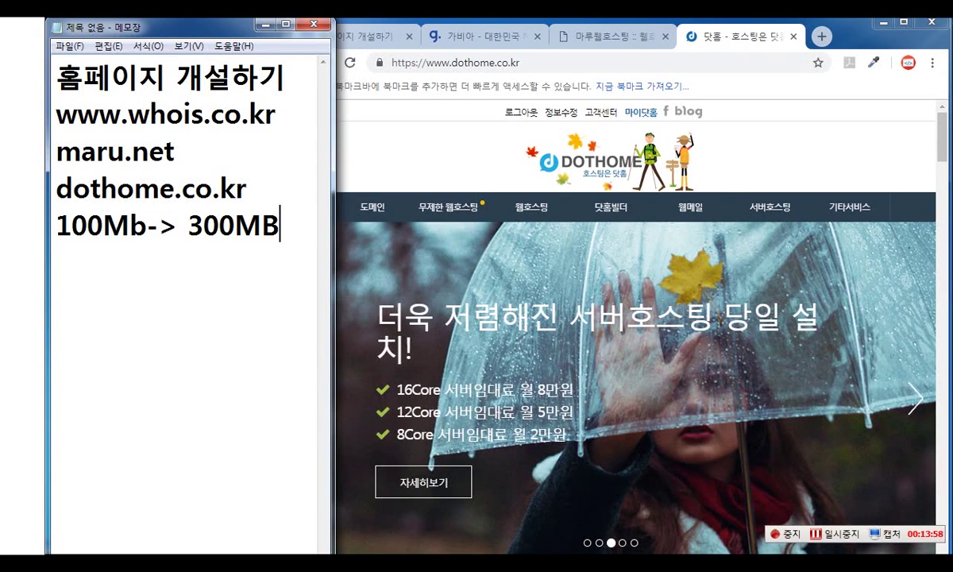
left_click(261, 179)
left_click_drag(186, 225, 275, 226)
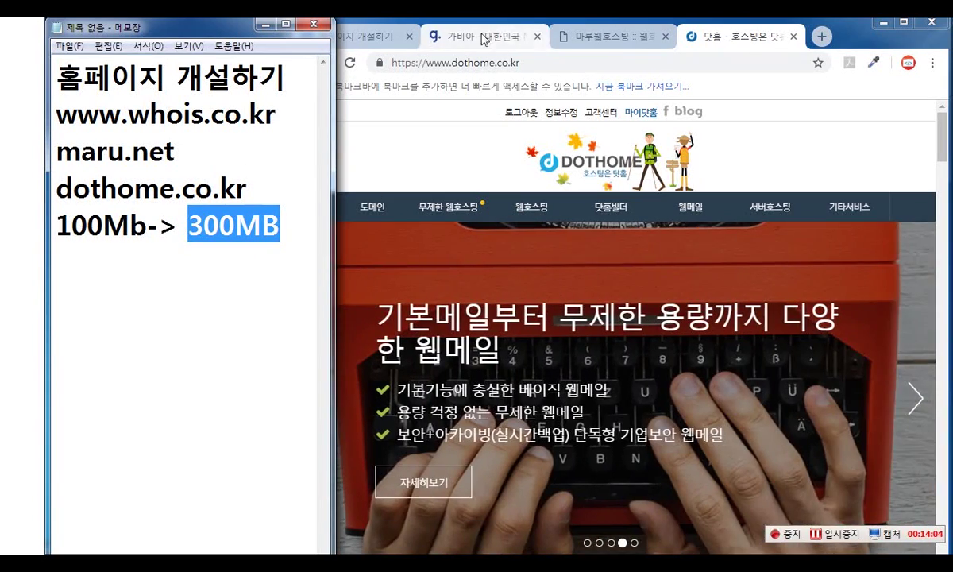
left_click(370, 34)
- Highlight the 2,000 MB disk space value on the maru.net hosting page
scroll(500, 307, "down", 10)
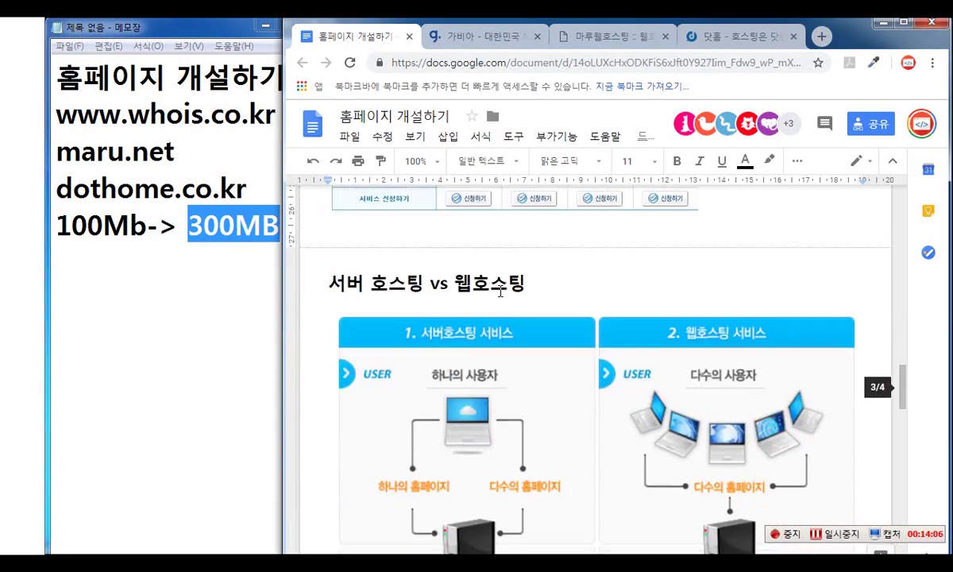
scroll(621, 397, "down", 1)
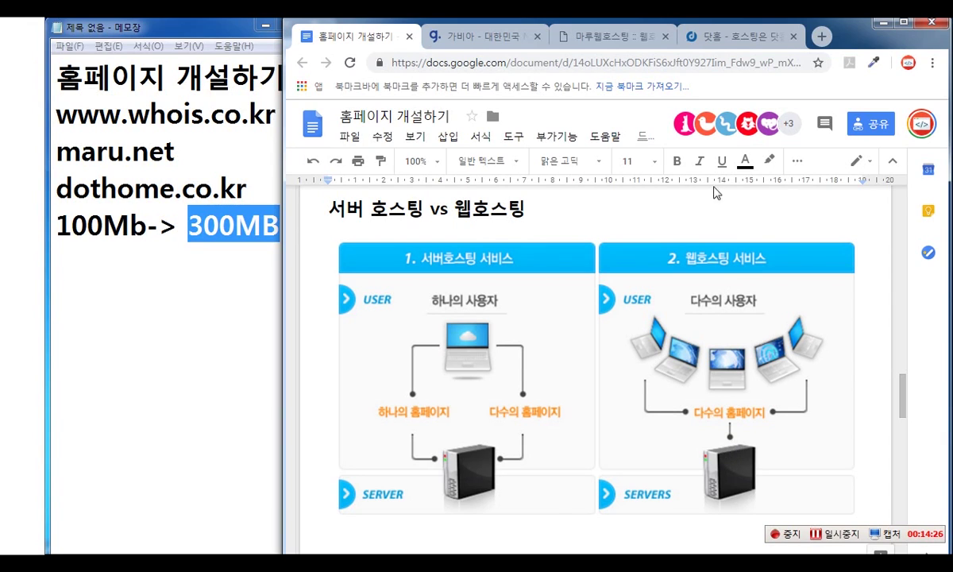
left_click(603, 36)
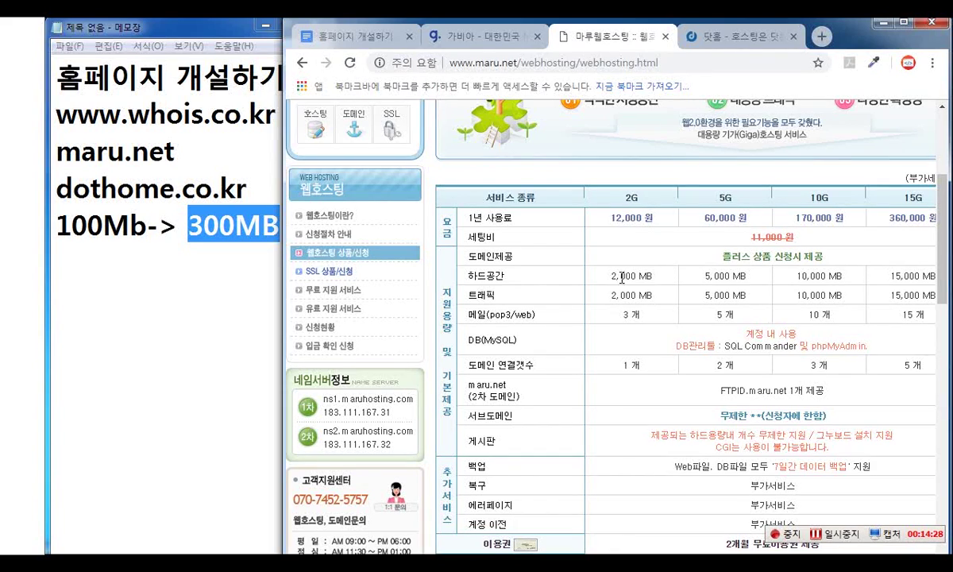
left_click_drag(611, 276, 645, 273)
- In the lesson, highlight 네임서버 세팅 in the 도메인과 웹호스팅 연결하기 heading
left_click(334, 36)
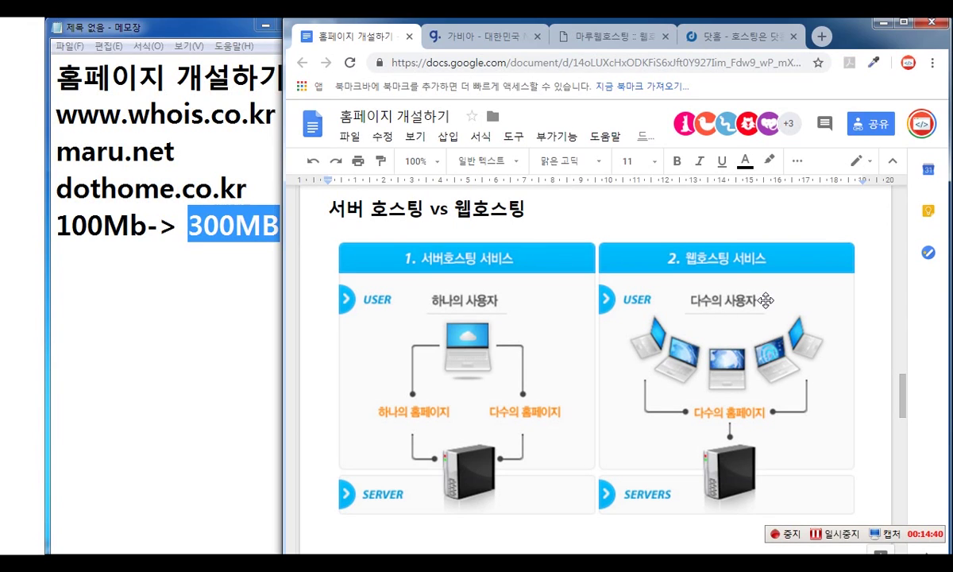
scroll(771, 310, "down", 4)
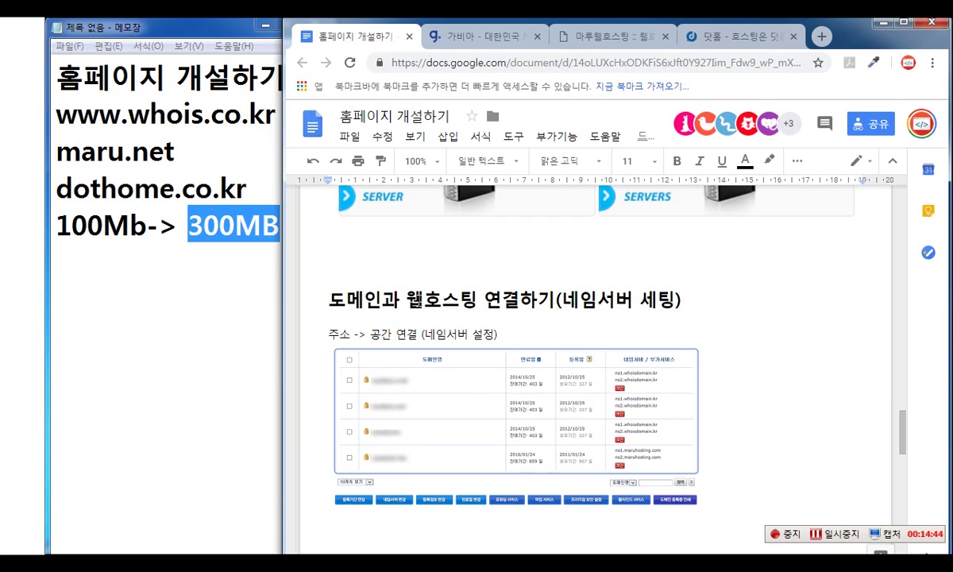
left_click(377, 285)
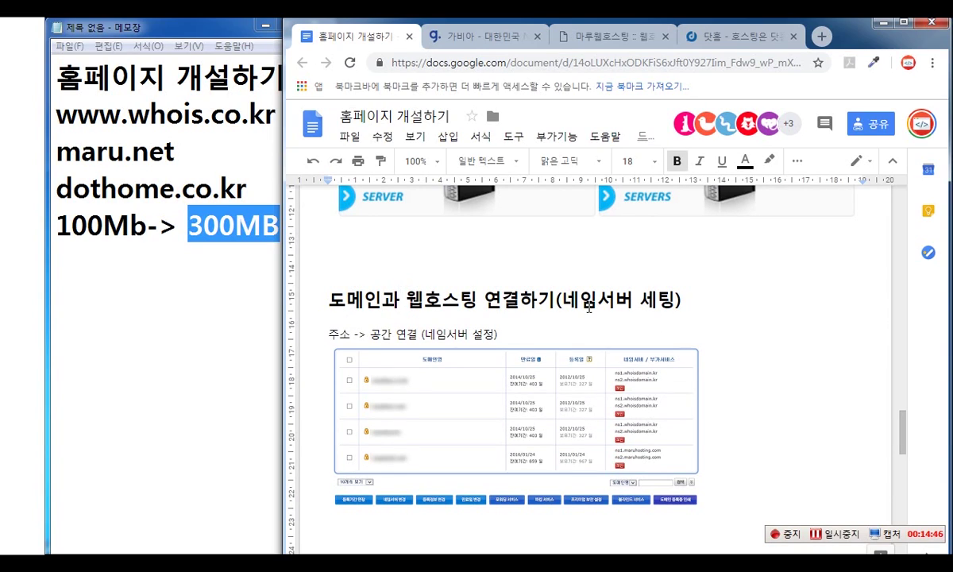
left_click_drag(562, 301, 675, 301)
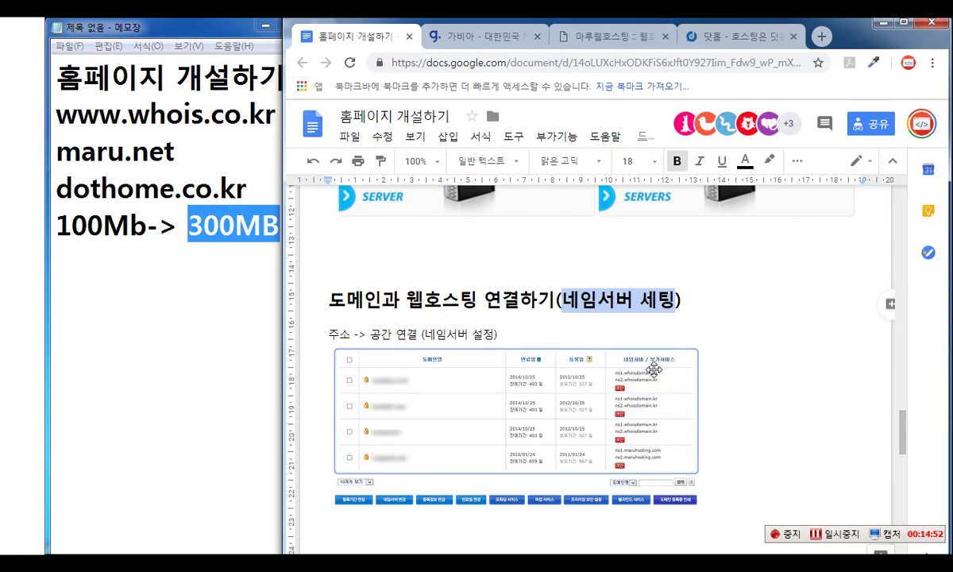
- Circle the blue button and first-row checkbox in the table screenshot, then clear the drawings
scroll(636, 339, "down", 2)
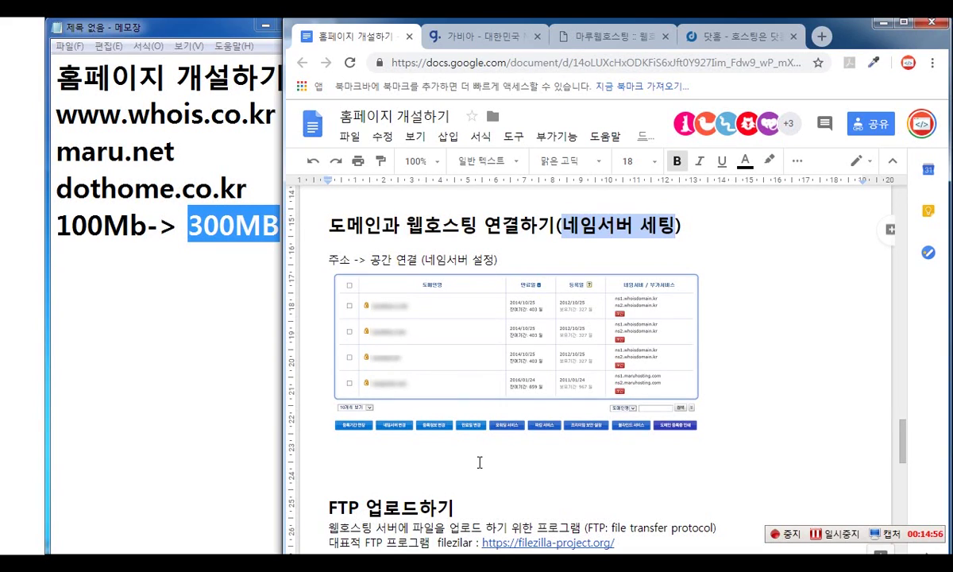
key("ctrl+2")
left_click_drag(379, 406, 415, 443)
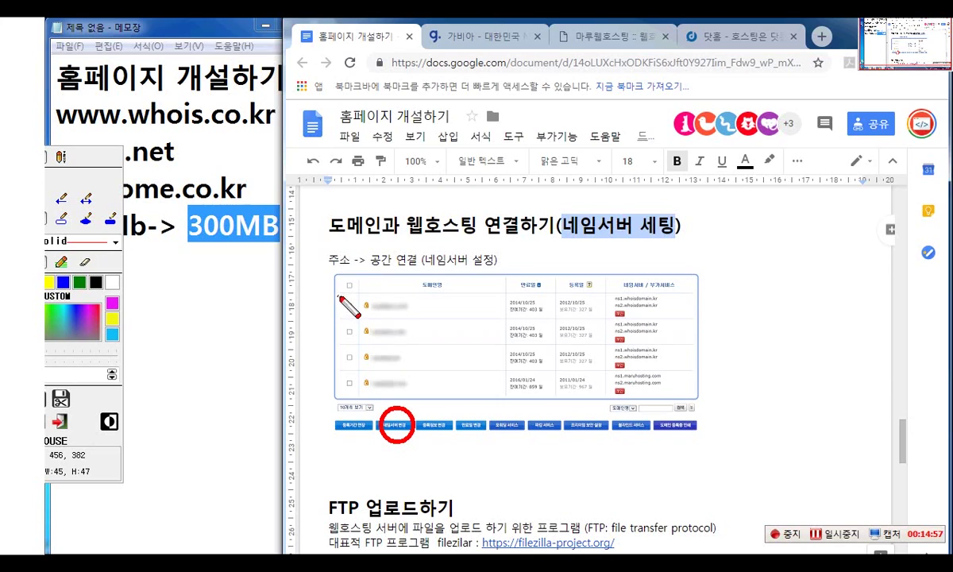
left_click_drag(336, 290, 365, 321)
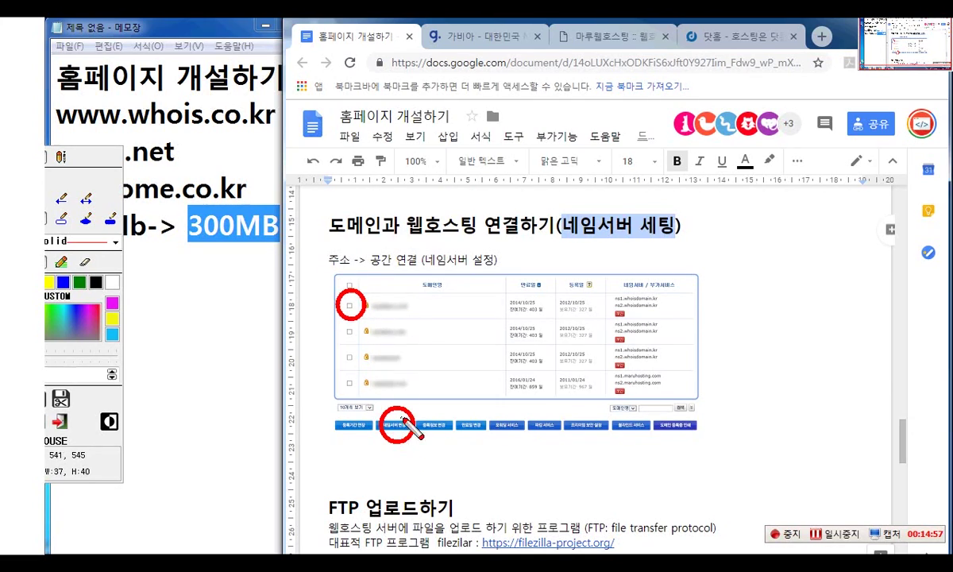
key("Escape")
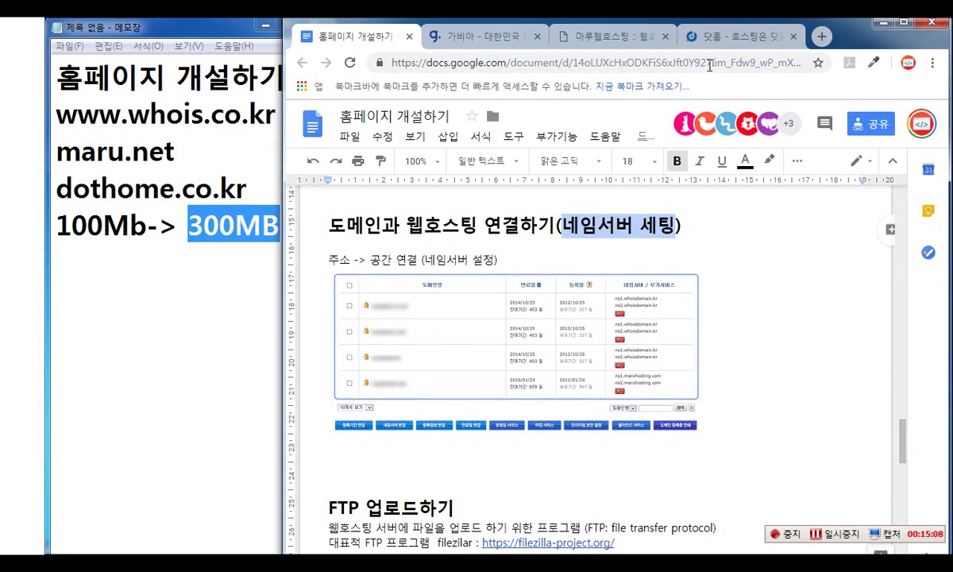
- Flip between the Gabia domain page and the Maru hosting pricing page, ending on Maru
left_click(565, 36)
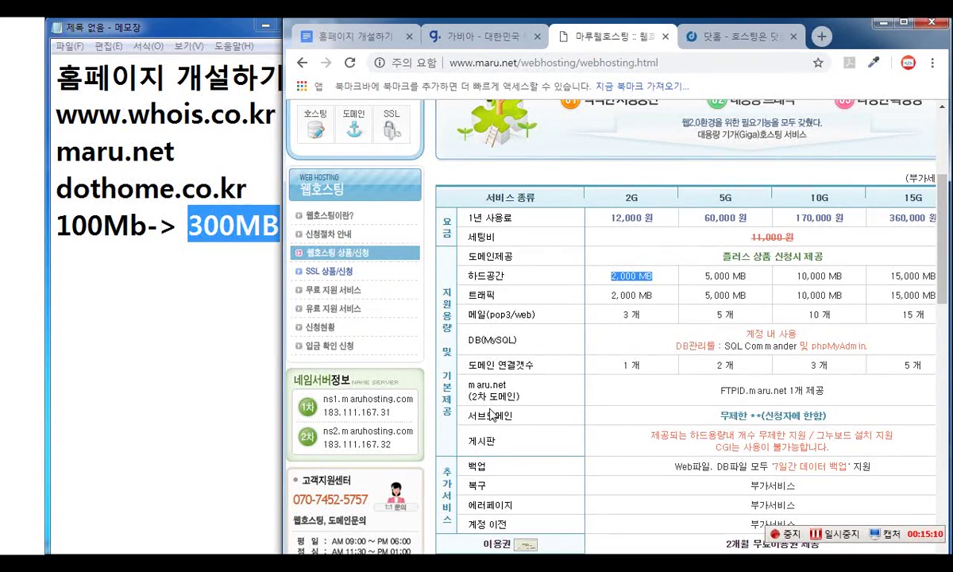
scroll(490, 414, "up", 1)
scroll(532, 376, "down", 1)
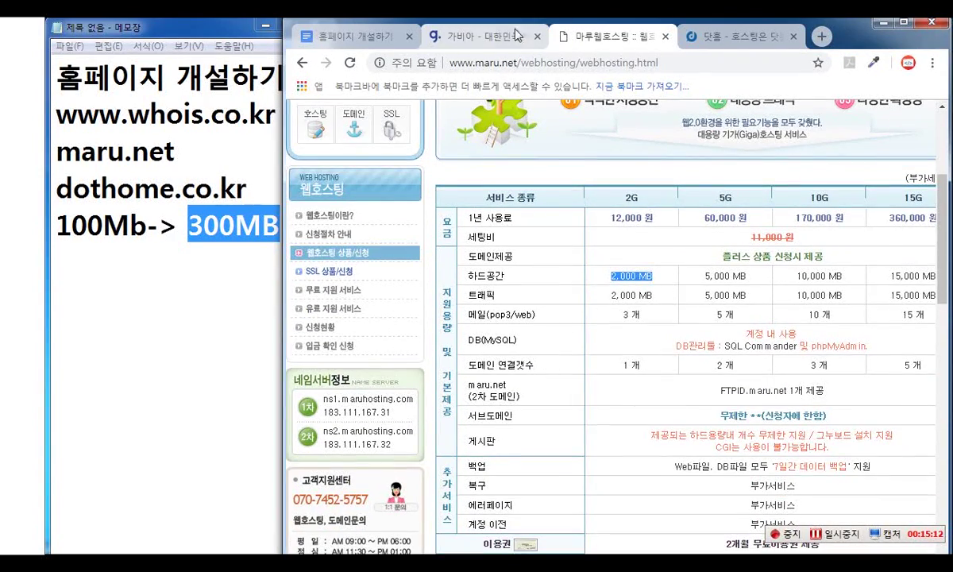
left_click(516, 35)
mouse_move(624, 146)
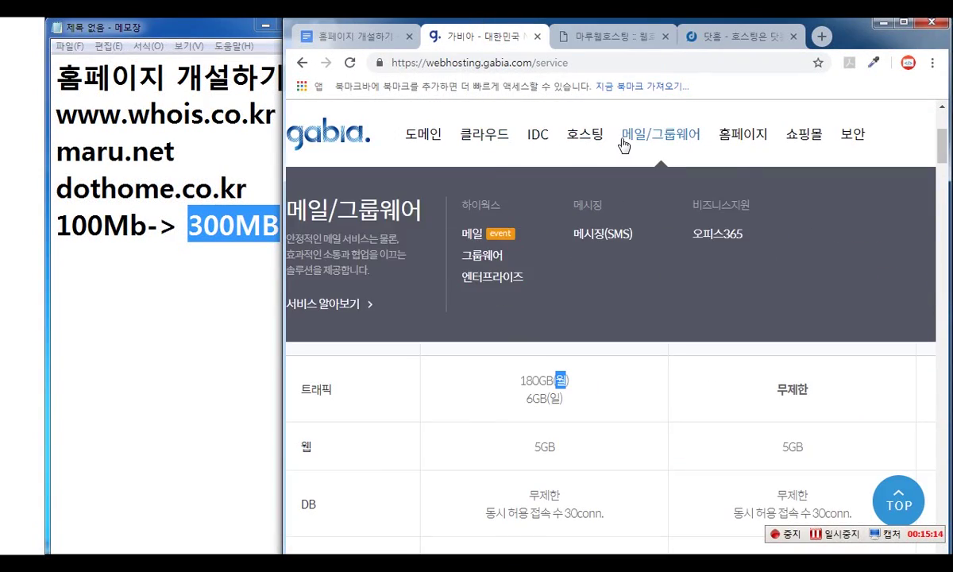
mouse_move(413, 134)
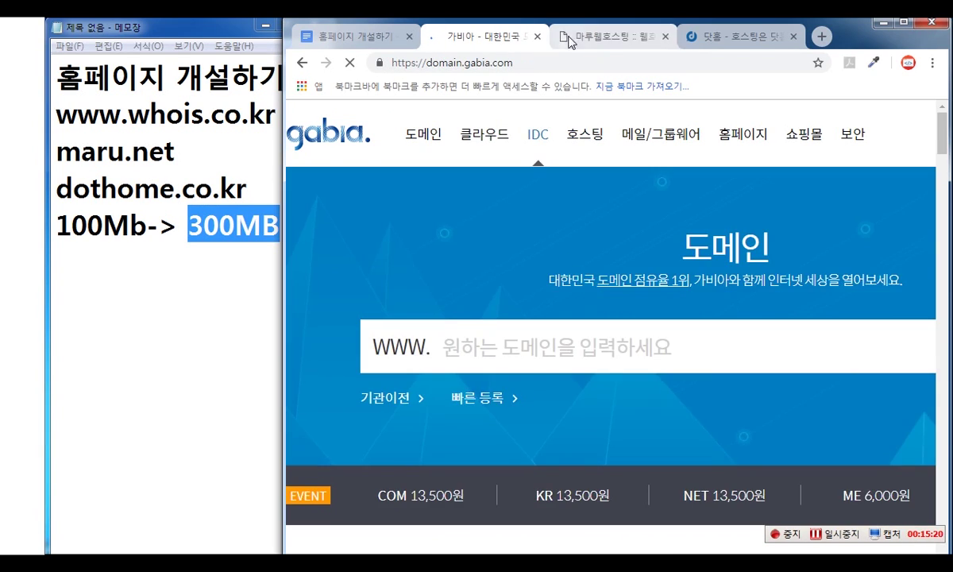
left_click(569, 38)
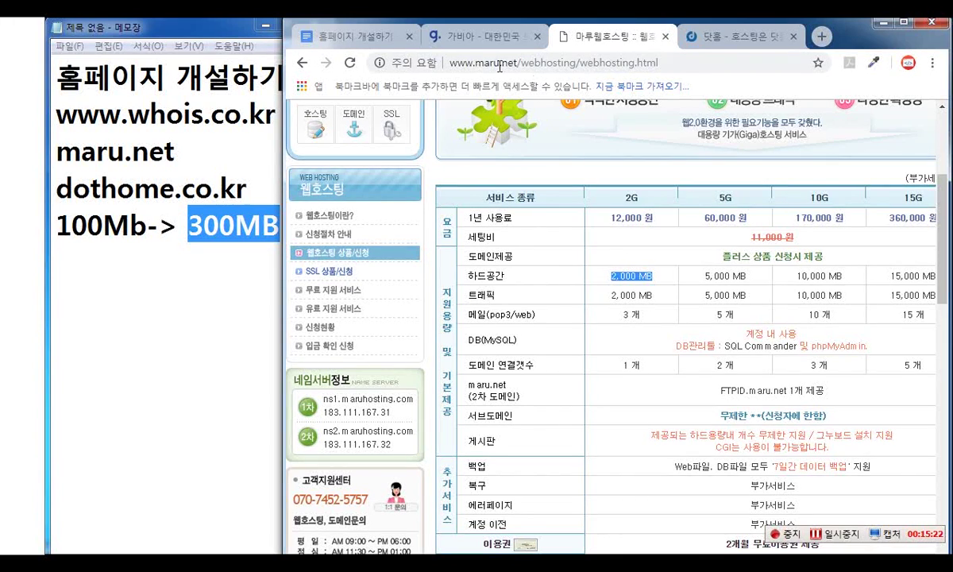
left_click(488, 38)
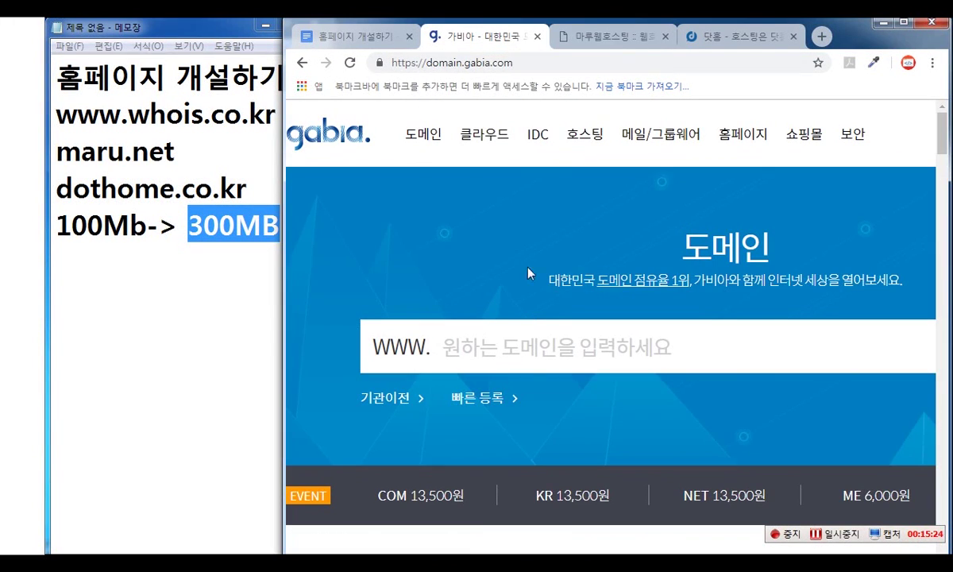
left_click(587, 37)
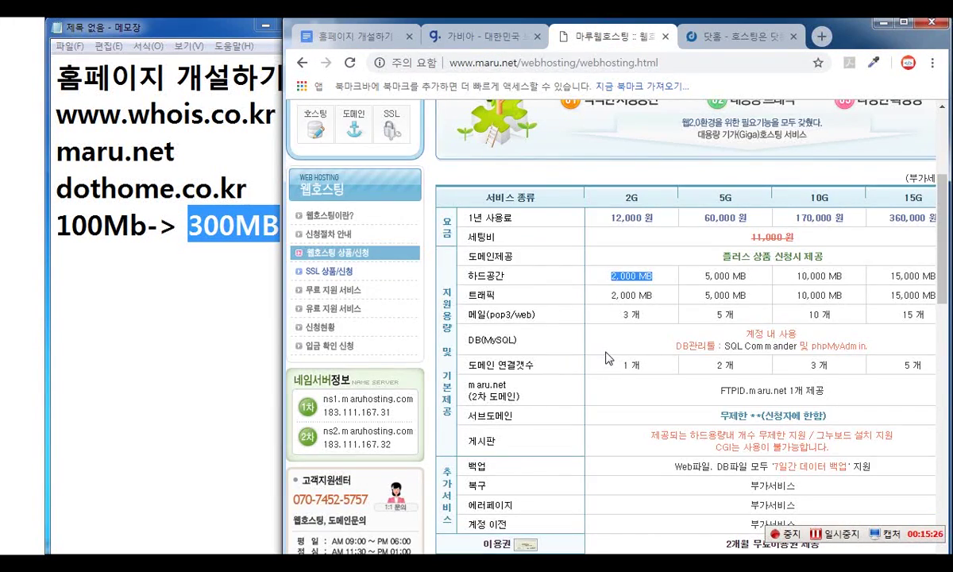
left_click(477, 37)
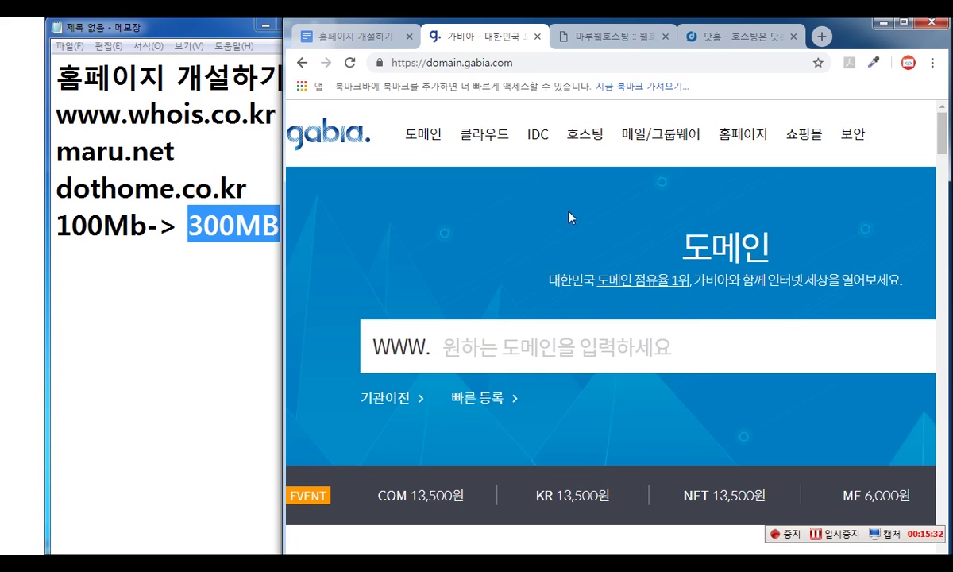
left_click(598, 37)
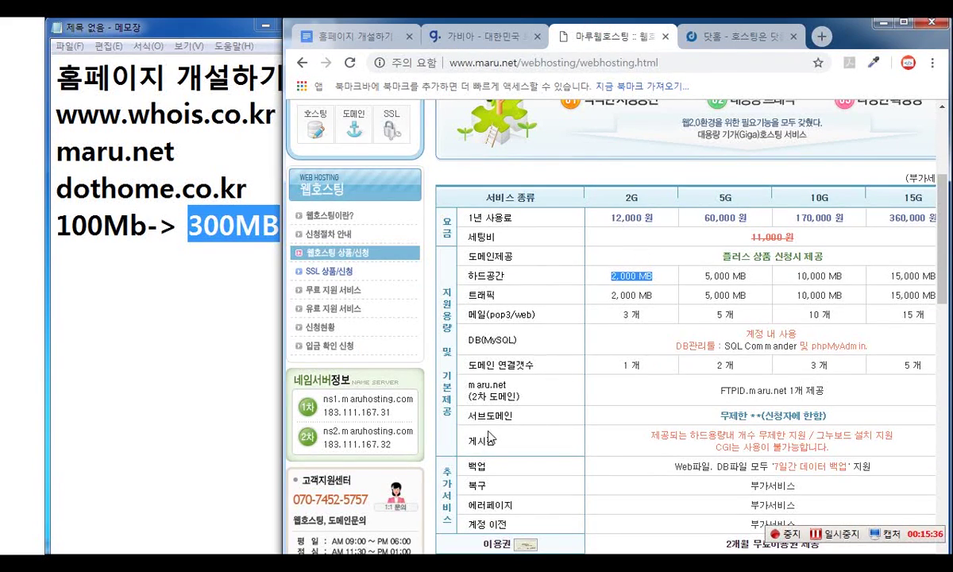
- Circle and select Maru's ns1 and ns2 name servers, then return to the Gabia domain page
key("ctrl+2")
mouse_move(283, 359)
left_mouse_down()
mouse_move(284, 393)
mouse_move(427, 466)
left_mouse_up()
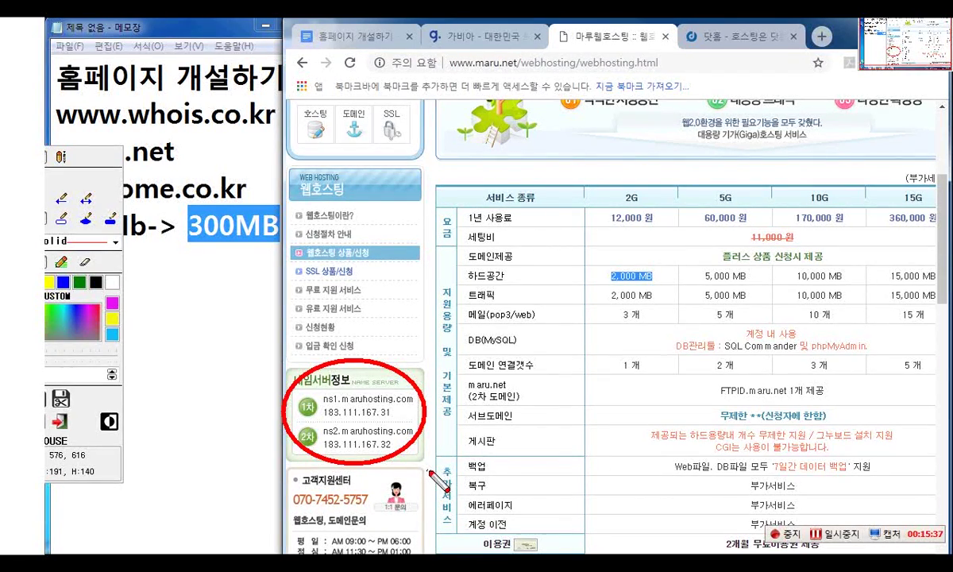
key("ctrl+2")
left_click_drag(310, 389, 401, 448)
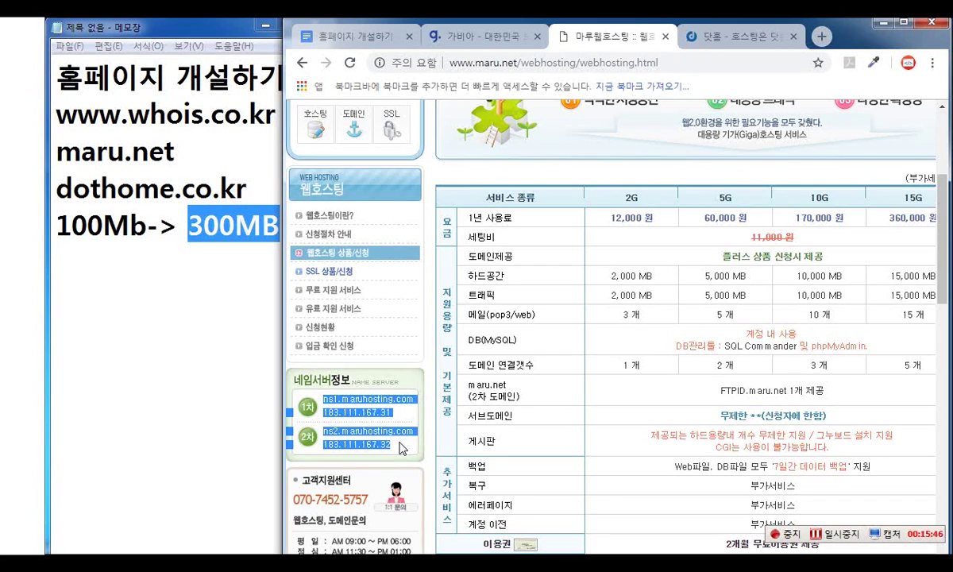
left_click(468, 36)
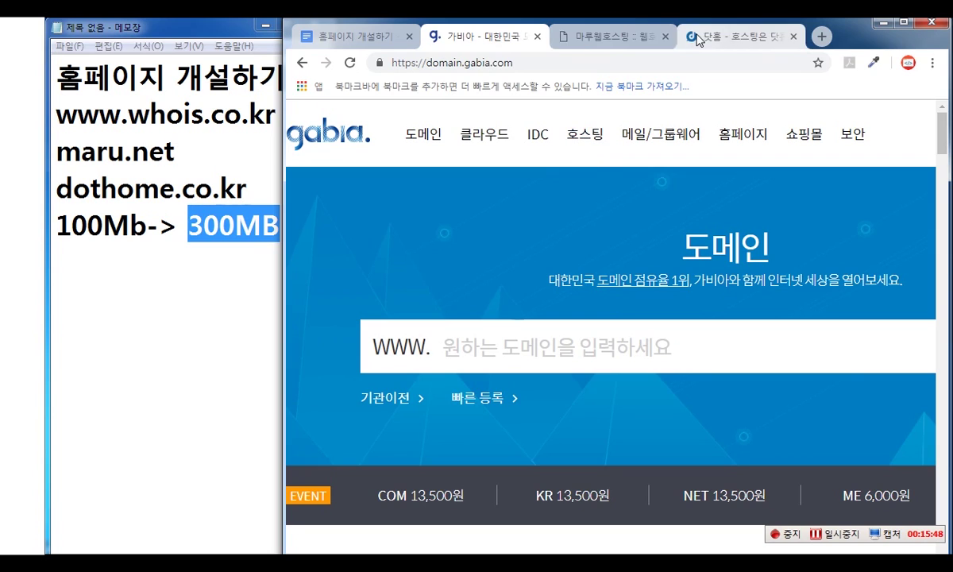
left_click(361, 37)
- Circle the first row's checkbox, 네임서버 변경 button and name servers in the screenshot, then clear them
key("ctrl+1")
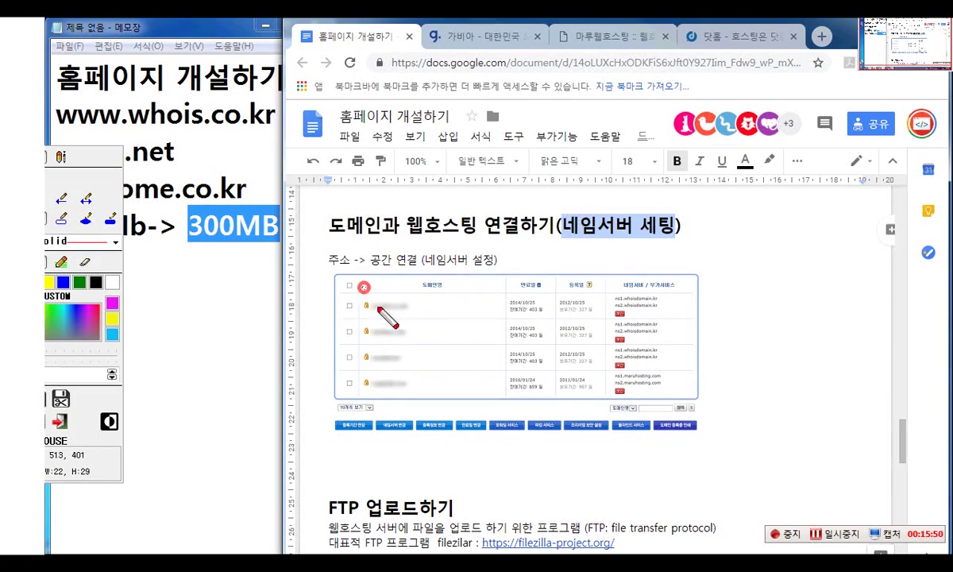
mouse_move(364, 287)
left_mouse_down()
mouse_move(388, 287)
mouse_move(339, 300)
left_mouse_up()
left_click(337, 298)
mouse_move(381, 408)
left_mouse_down()
mouse_move(408, 425)
mouse_move(394, 436)
left_mouse_up()
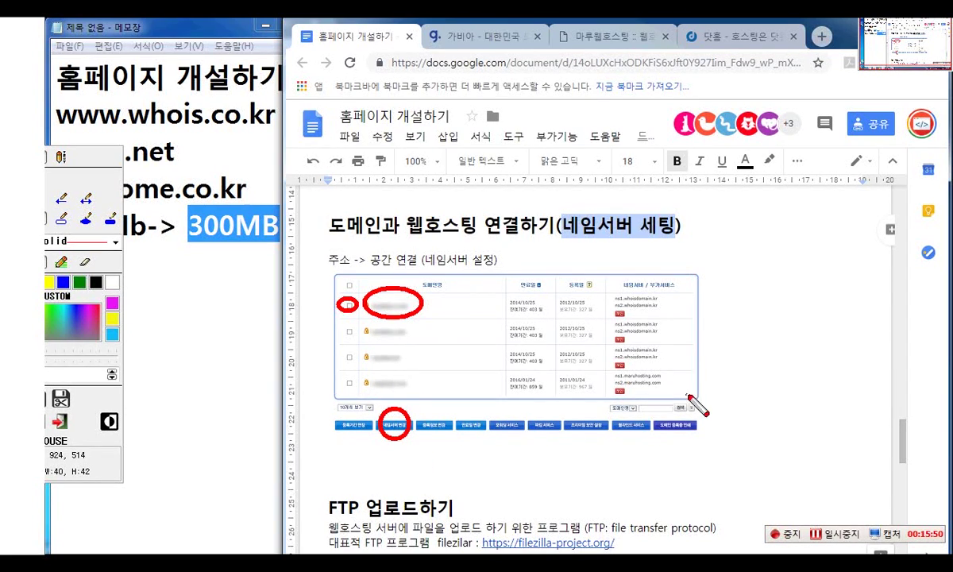
left_click_drag(635, 288, 673, 323)
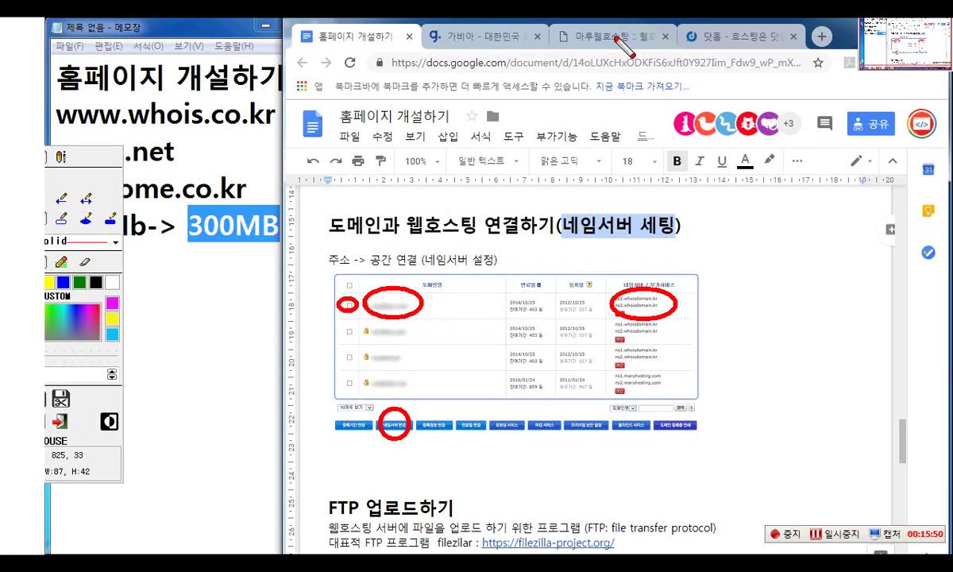
key("Escape")
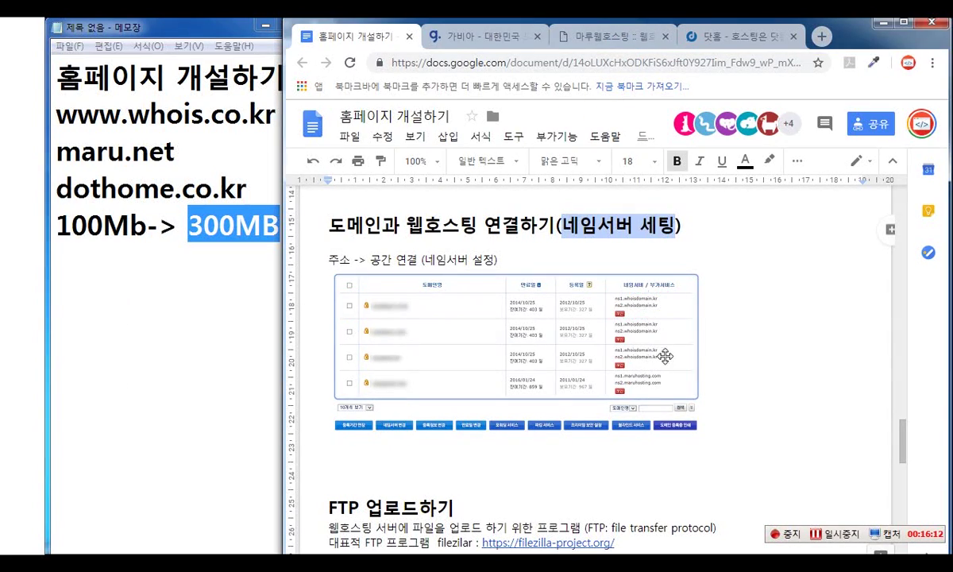
- Select dothome.co.kr in Notepad and scroll the lesson to the 닷홈 웹호스팅 signup steps
scroll(658, 371, "down", 4)
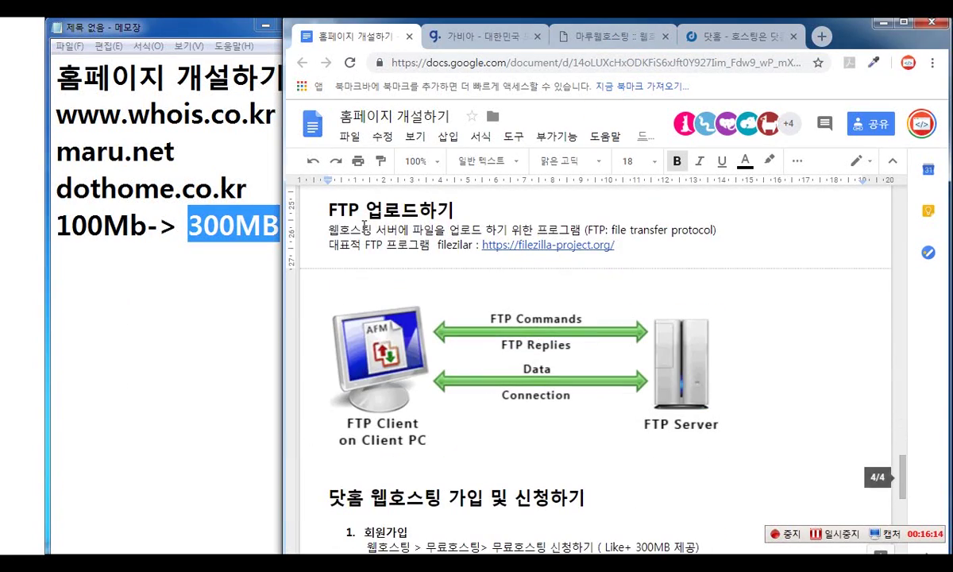
scroll(708, 302, "up", 3)
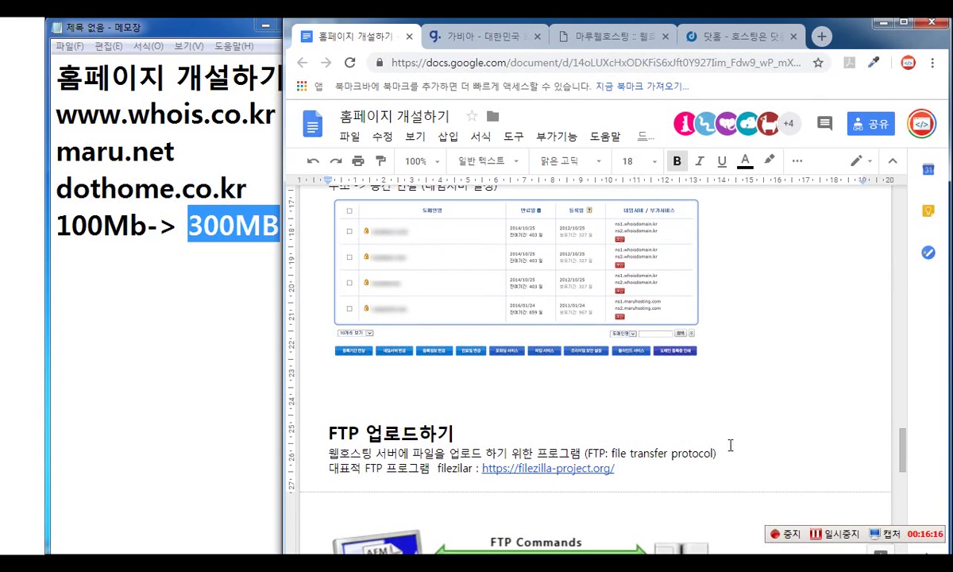
scroll(693, 404, "down", 2)
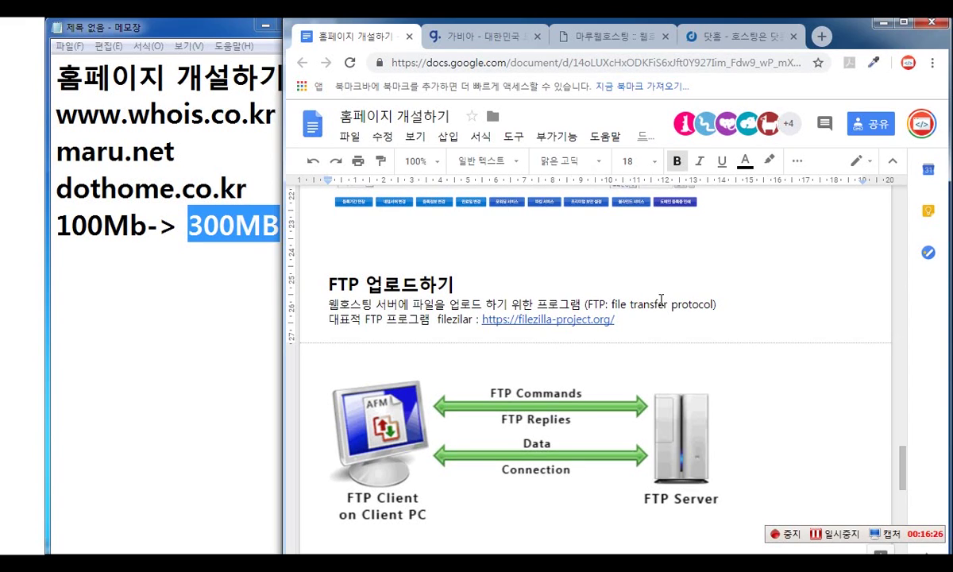
left_click(164, 204)
left_click(249, 187)
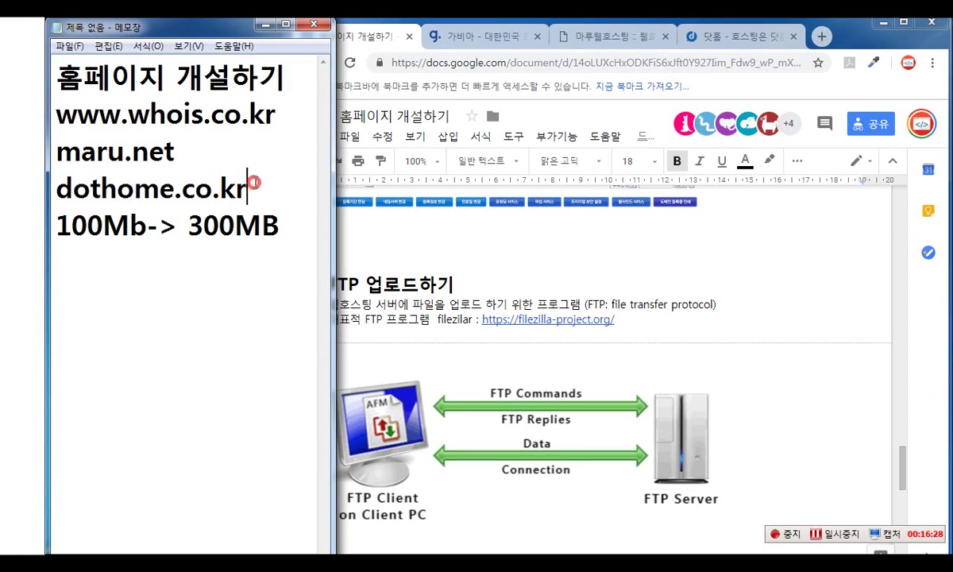
key("shift+Home")
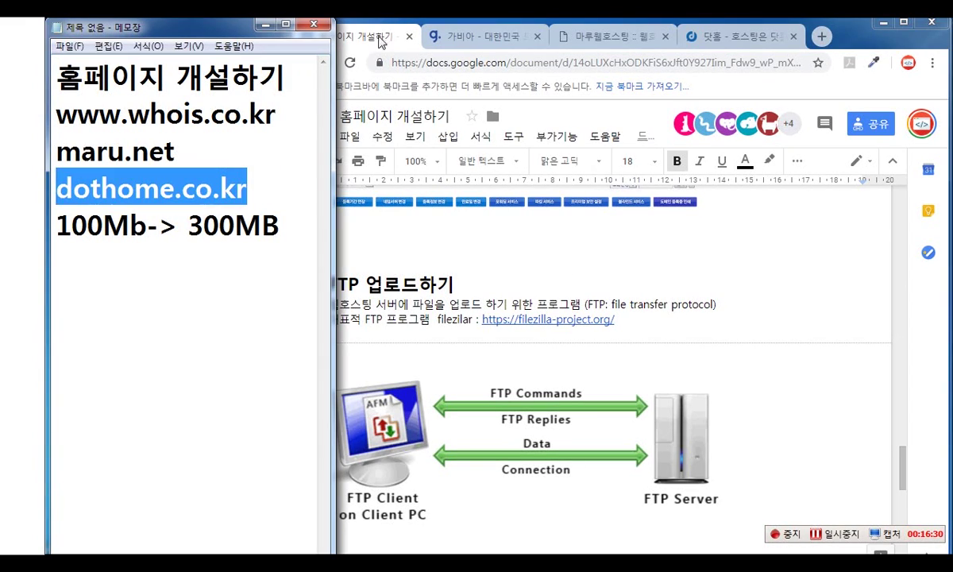
left_click(380, 41)
scroll(654, 342, "down", 10)
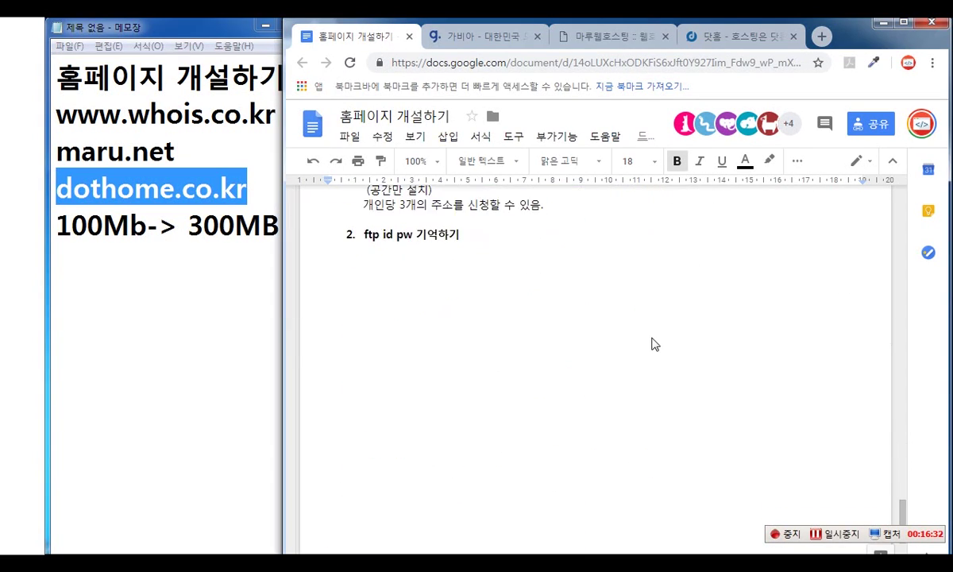
scroll(653, 344, "up", 2)
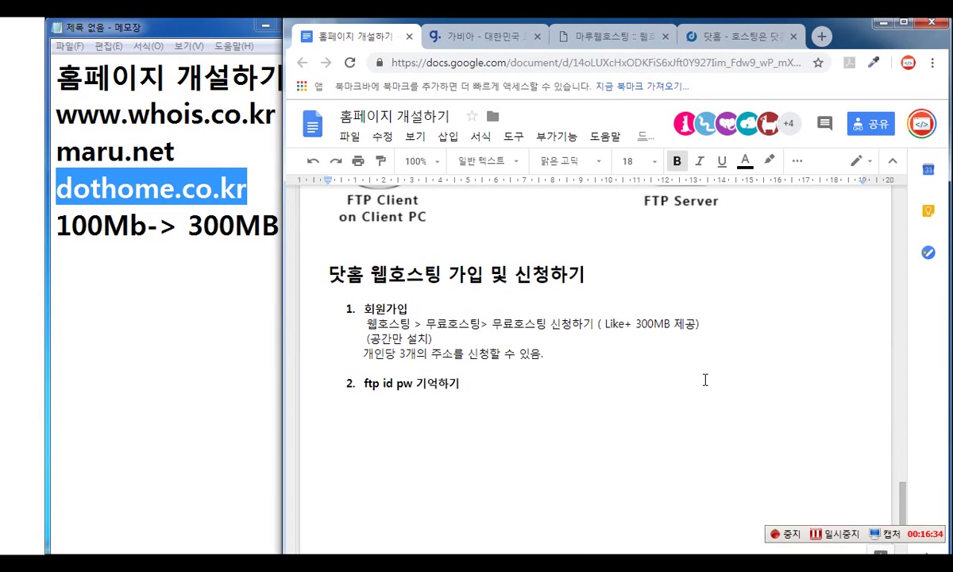
- Delete the old opening note lines and paste the copied signup steps over the 100Mb-> 300MB line
left_click(206, 154)
key("ctrl+shift+Home")
key("Delete")
key("Delete")
left_click(151, 155)
left_click_drag(291, 119, 54, 115)
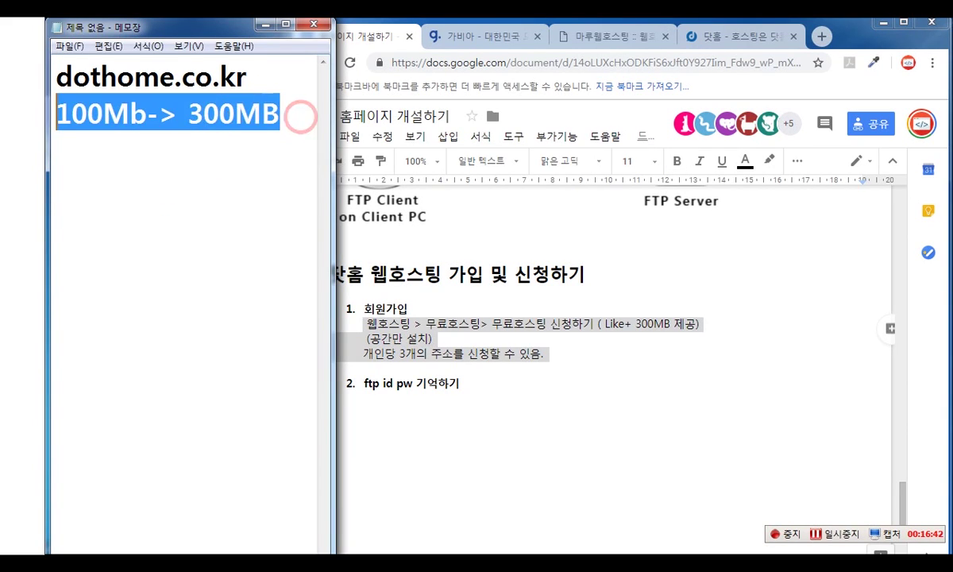
type("웹호스팅 > 무료호스팅> 무료호스팅 신청하기 ( Like+ 300MB 제공) \t(공간만 설치) \t개인당 3개의 주소를 신청할 수 있음.")
- Add a 회원가입 line under dothome.co.kr and remove the stray space before 웹호스팅
left_click(254, 75)
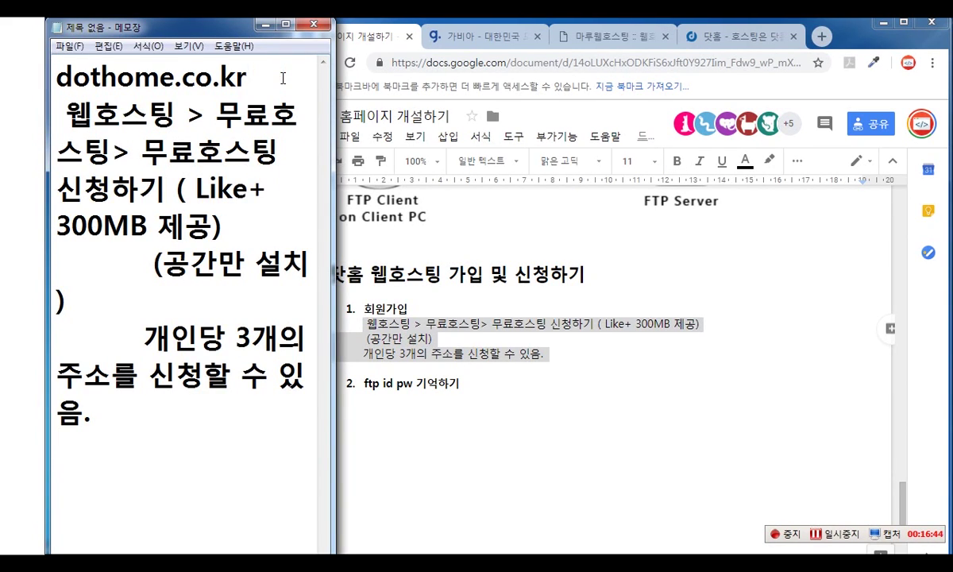
key("Return")
type("호회원가입")
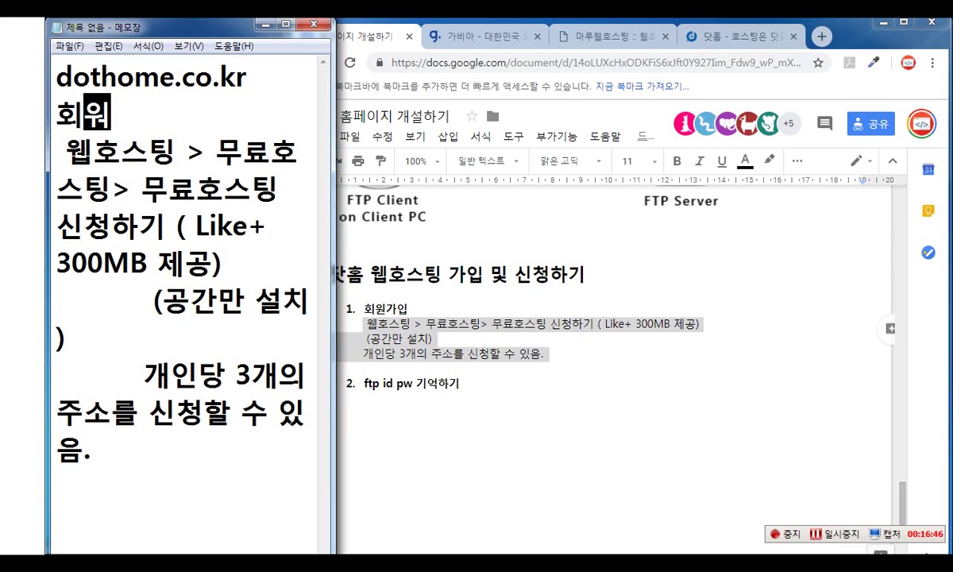
key("Return")
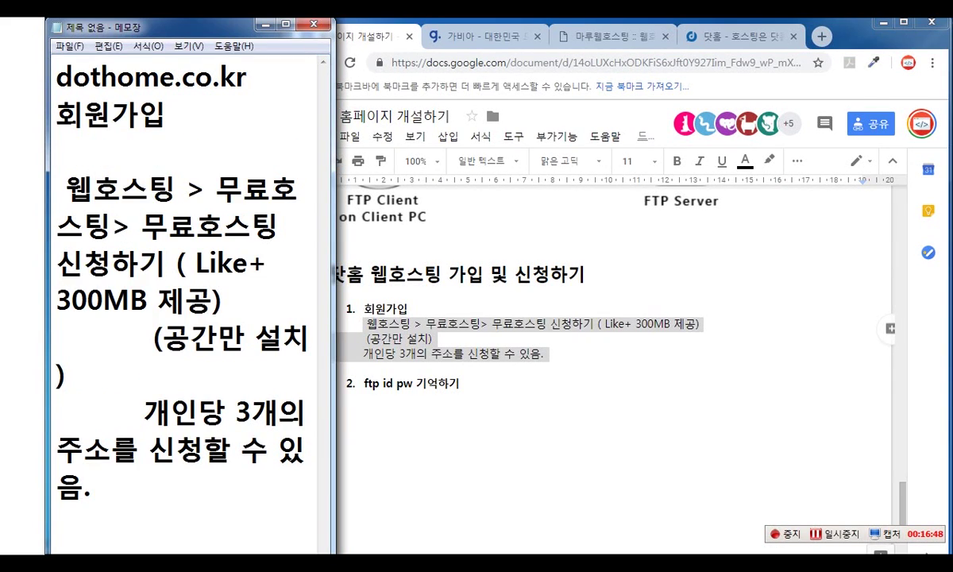
key("Delete")
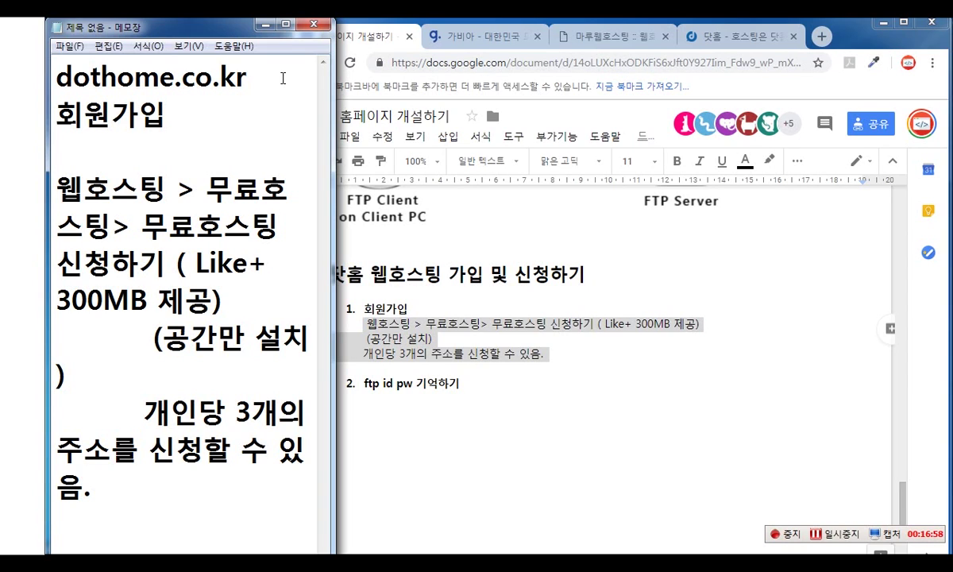
left_click(739, 36)
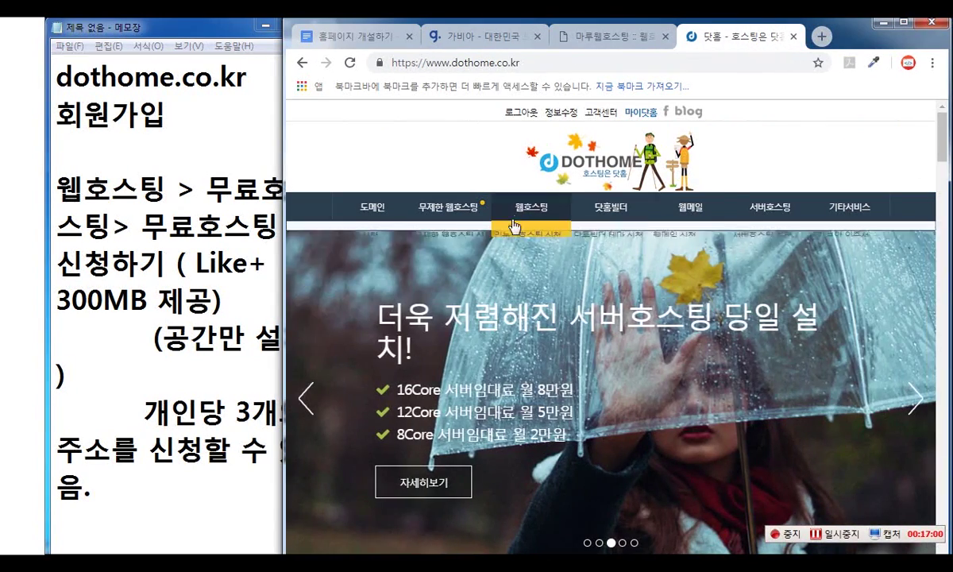
- Break the notes' menu path so 무료호스팅 starts on its own line, checking dothome's Free Hosting page
mouse_move(524, 215)
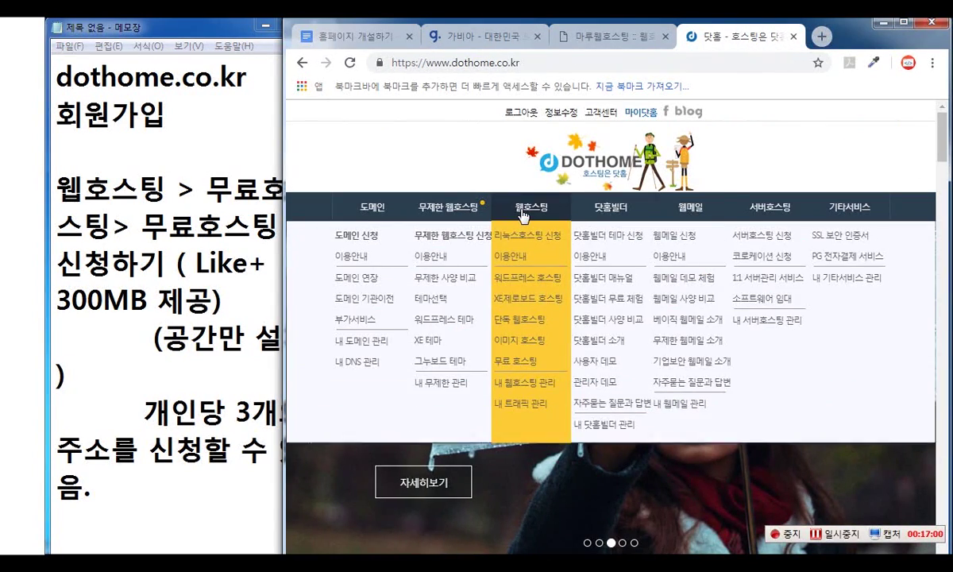
left_click(196, 188)
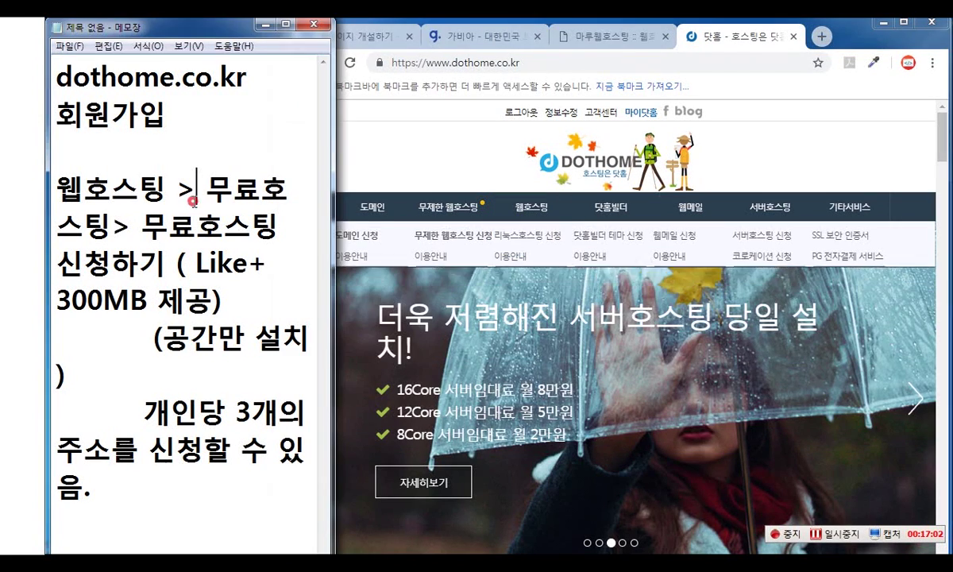
mouse_move(530, 213)
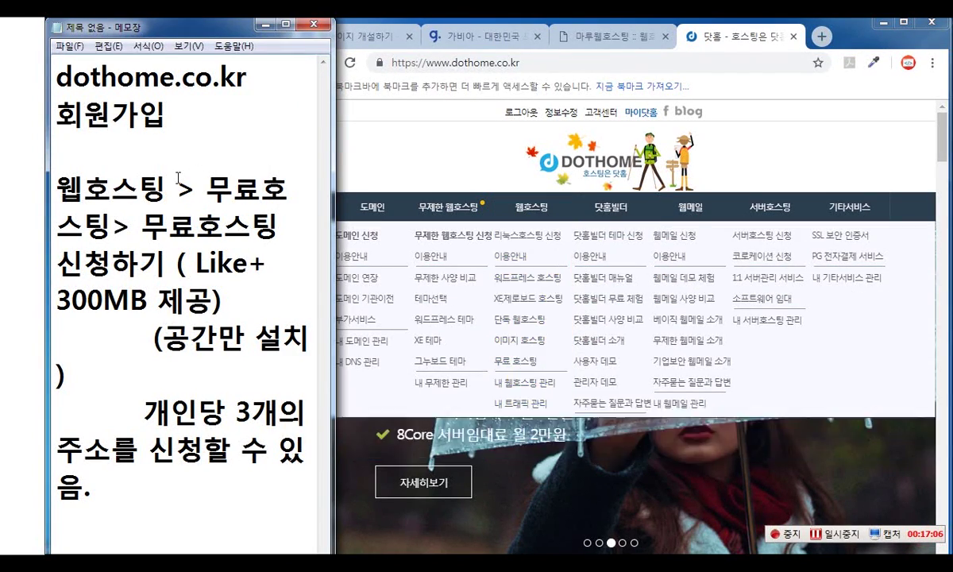
left_click(213, 189)
key("Return")
mouse_move(542, 208)
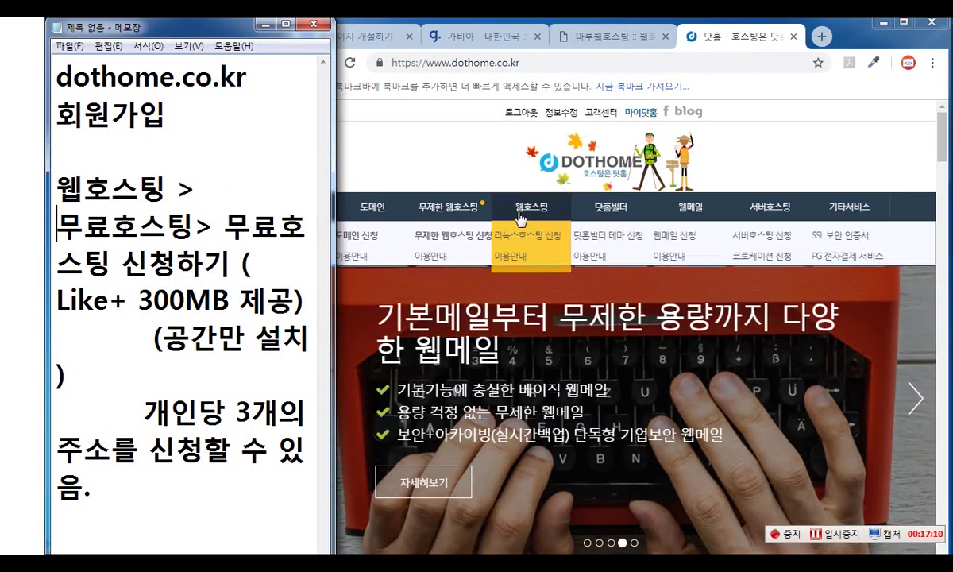
left_click(517, 361)
left_click(225, 227)
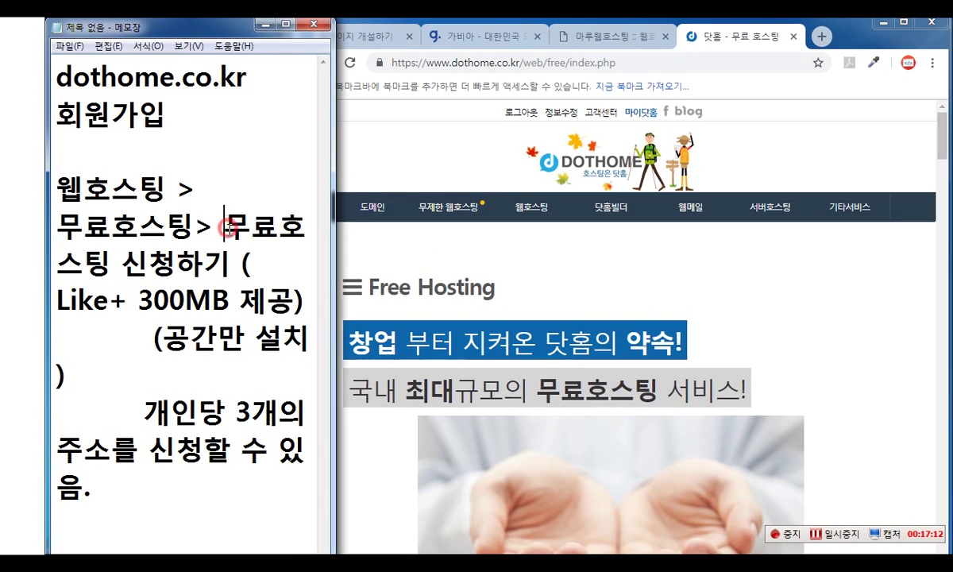
key("Return")
- Replace 신청하기 in the notes with like+ after scrolling through the Free Hosting plans
scroll(844, 319, "down", 1)
left_click(810, 331)
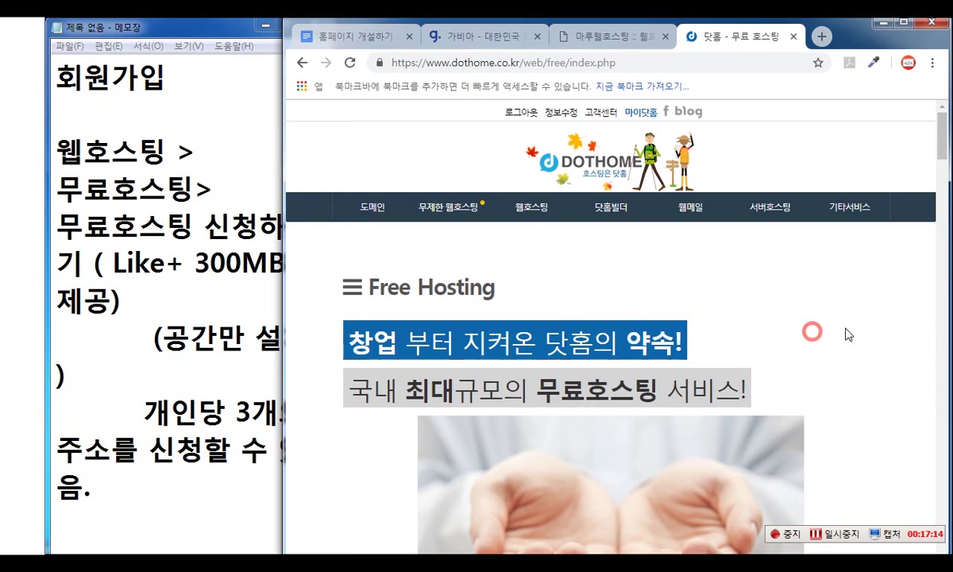
scroll(859, 328, "down", 5)
scroll(862, 332, "down", 3)
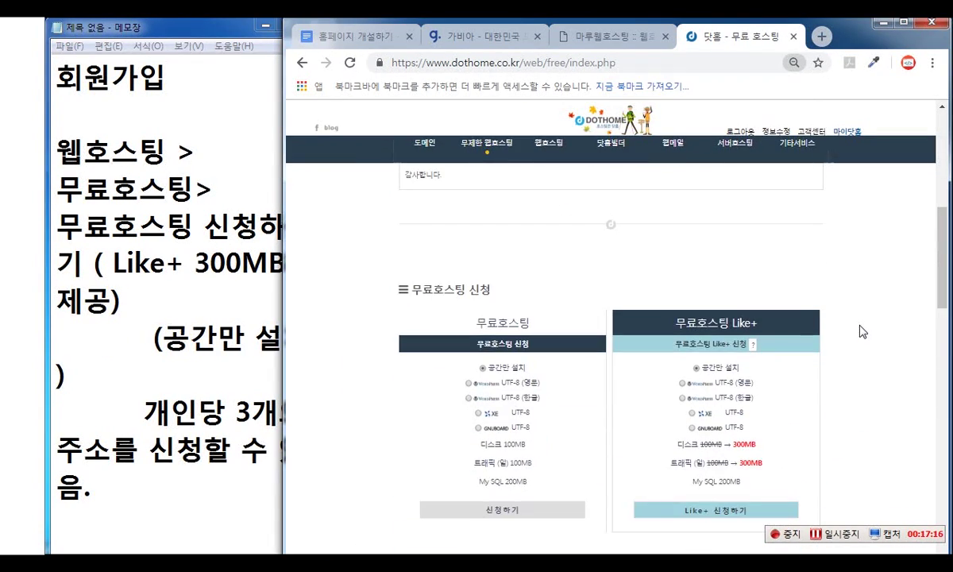
scroll(768, 516, "down", 1)
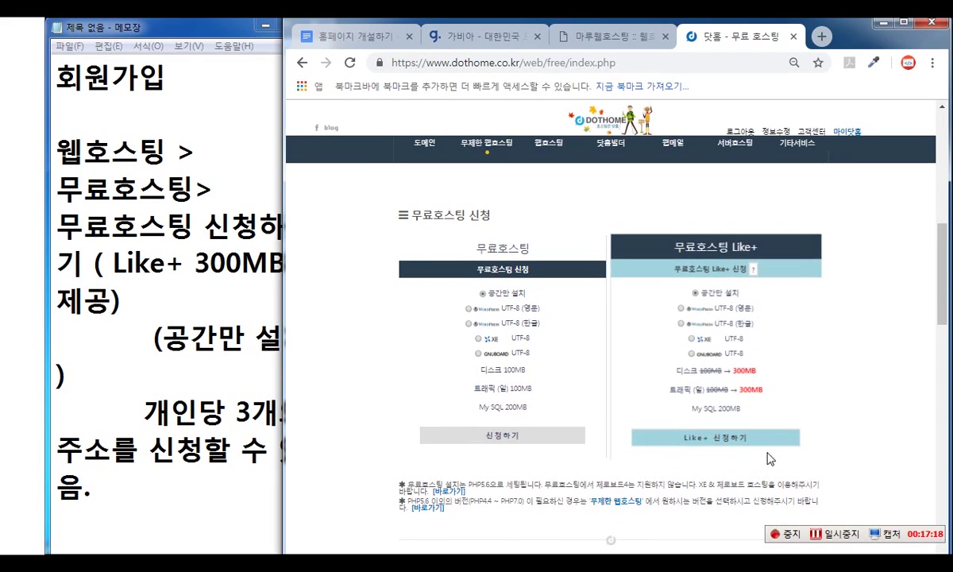
left_click(118, 256)
left_click_drag(204, 226, 95, 262)
type("like+")
- Highlight the 웹호스팅 >, 무료호스팅> and 무료호스팅 like+ lines in the notes one by one
scroll(183, 302, "down", 1)
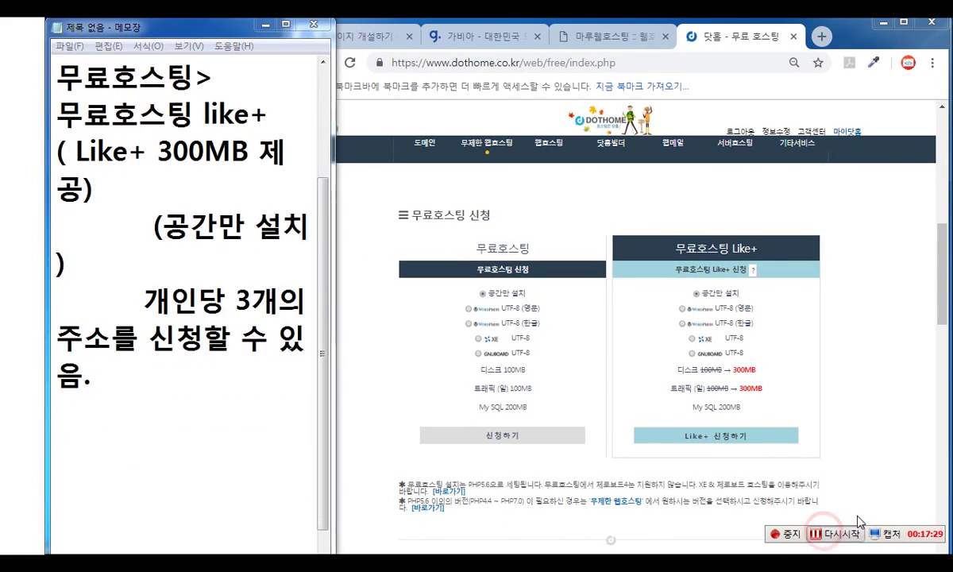
mouse_move(546, 145)
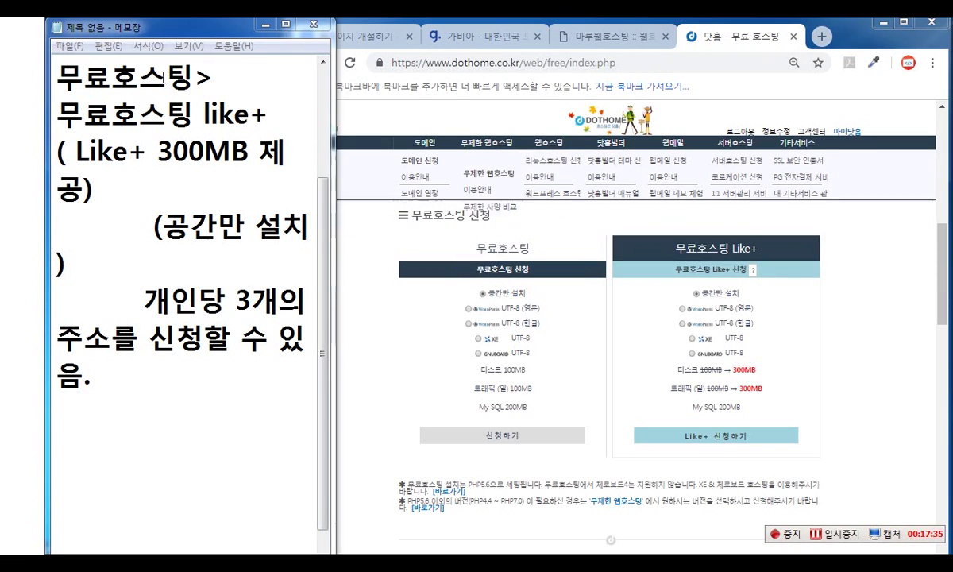
scroll(216, 86, "up", 1)
left_click_drag(226, 152, 56, 151)
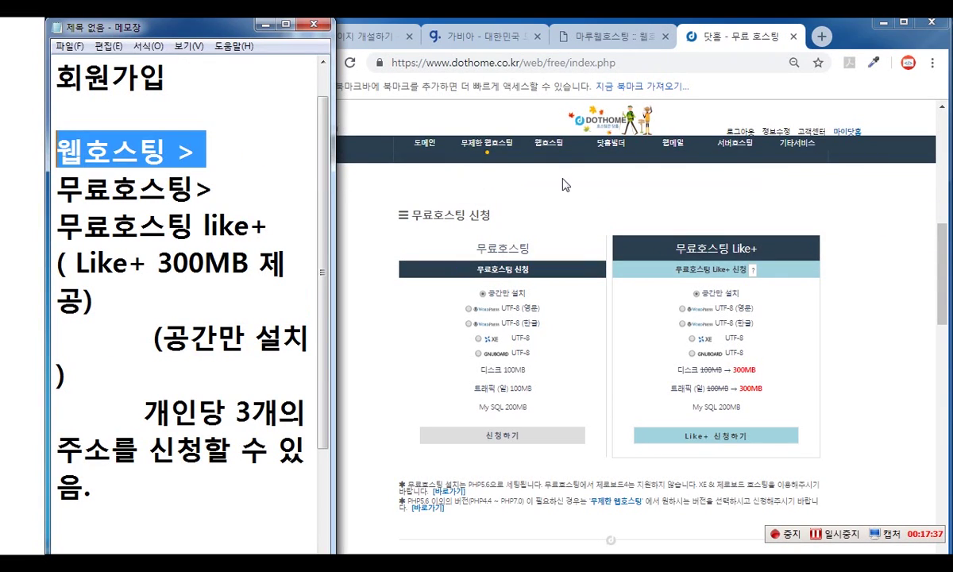
mouse_move(548, 146)
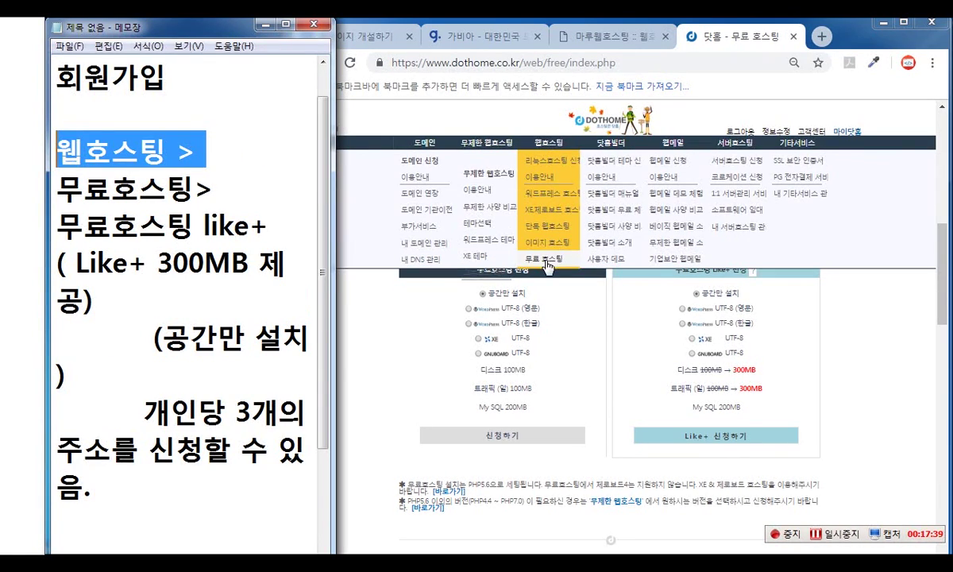
left_click_drag(56, 189, 225, 189)
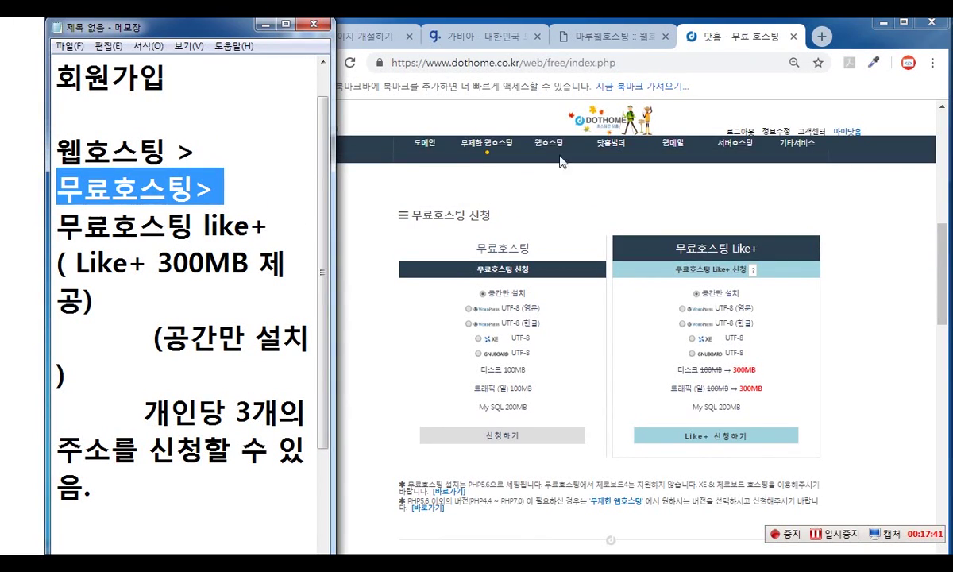
left_click_drag(270, 226, 56, 227)
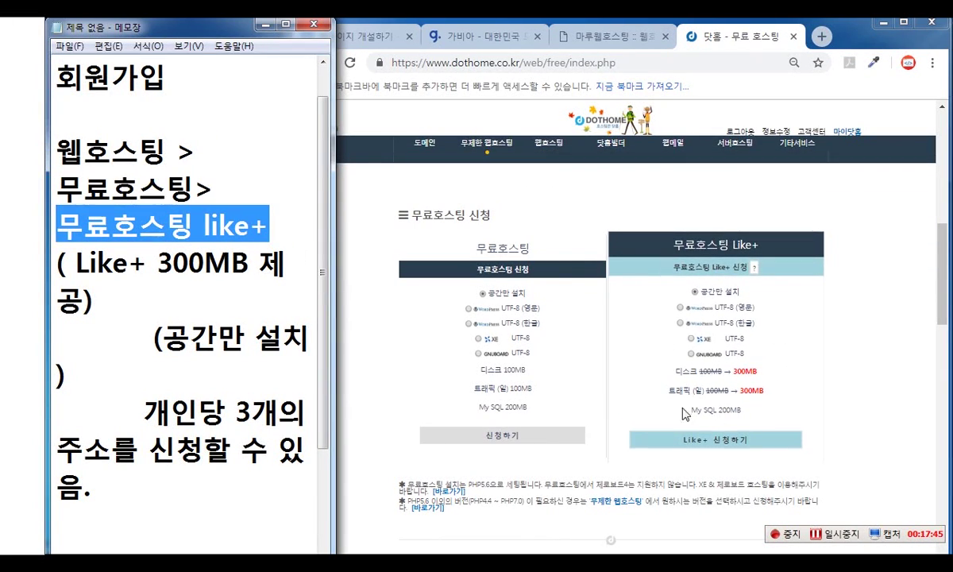
- Start the free Like+ hosting application, agree to the terms, and enlarge the page zoom
left_click(725, 442)
scroll(699, 366, "down", 7)
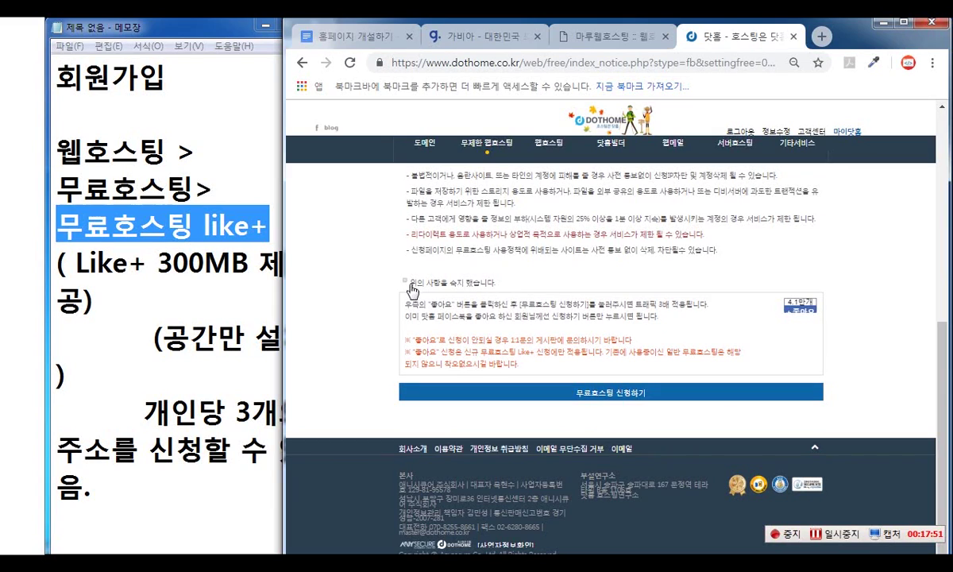
left_click(405, 282)
key("ctrl+plus")
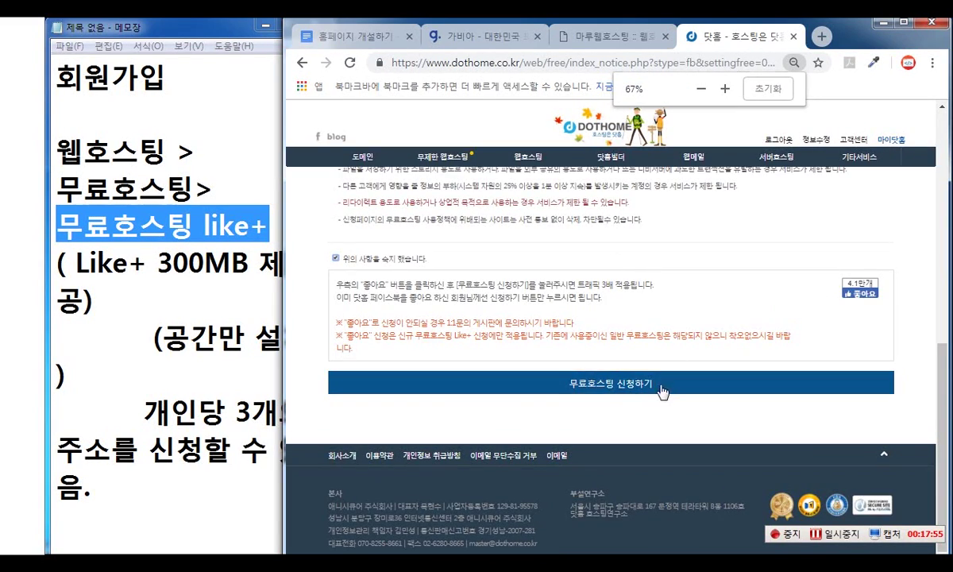
left_click(625, 384)
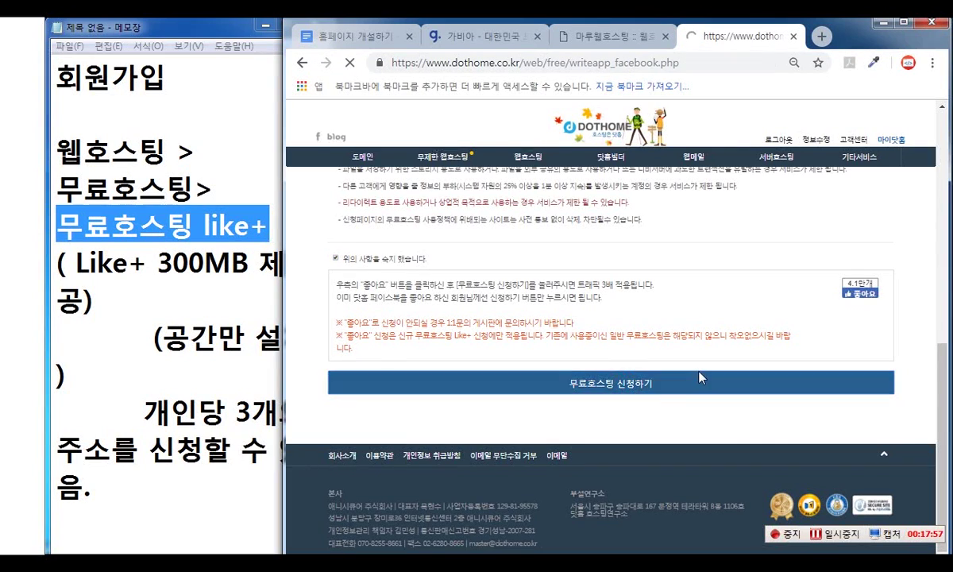
scroll(761, 326, "down", 5)
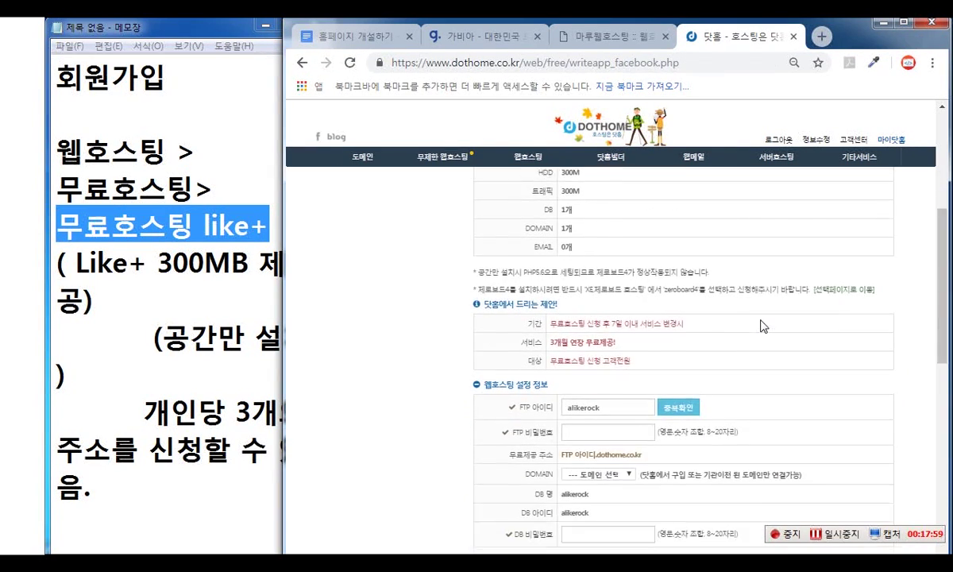
scroll(699, 341, "down", 2)
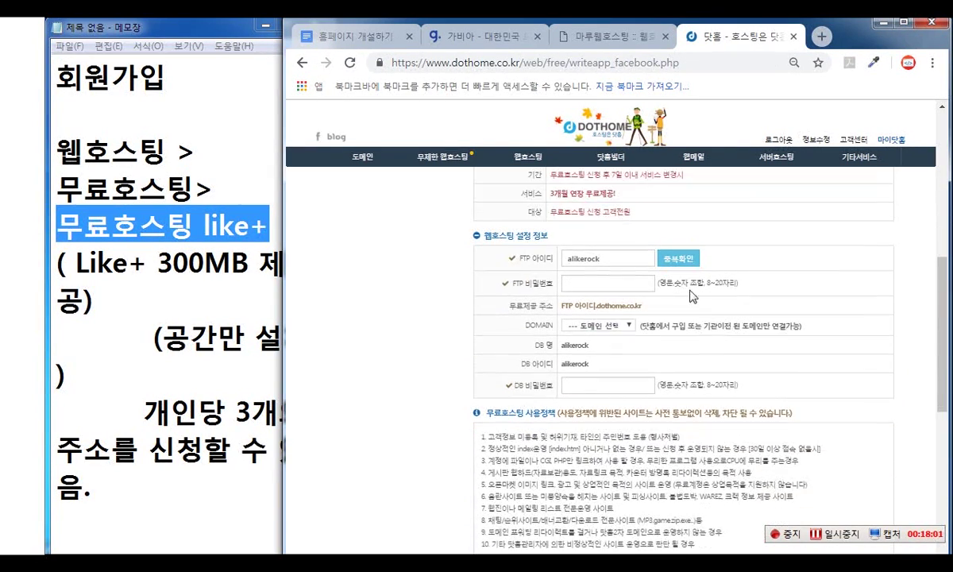
- Edit the FTP ID, circle the FTP ID and password fields, and review the rest of the form
left_click(616, 258)
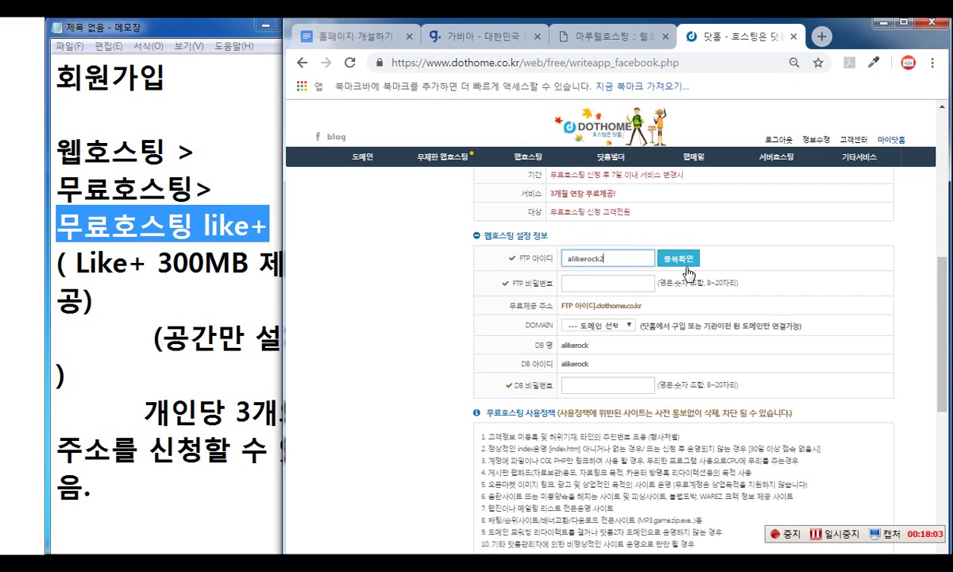
left_click(607, 284)
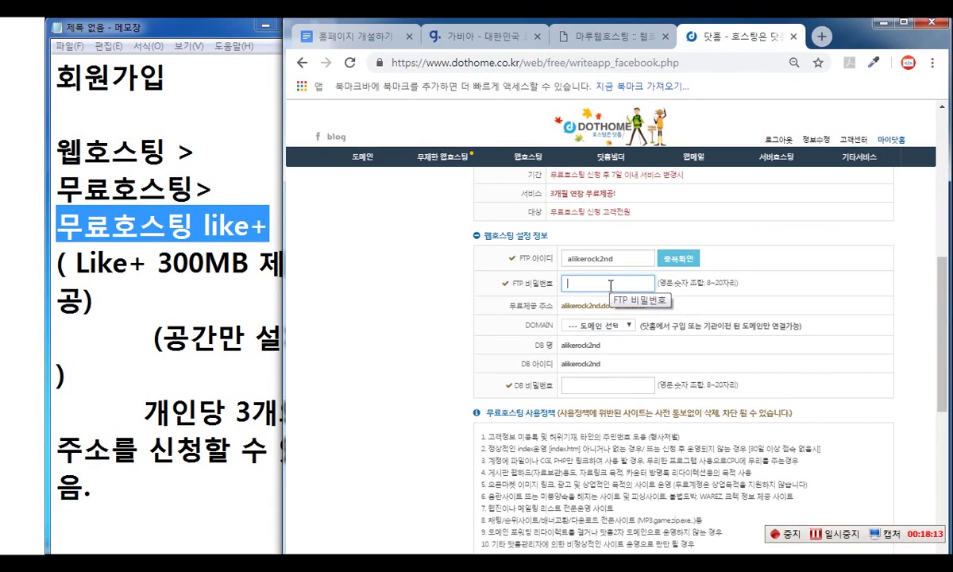
key("ctrl+2")
left_click_drag(550, 234, 641, 270)
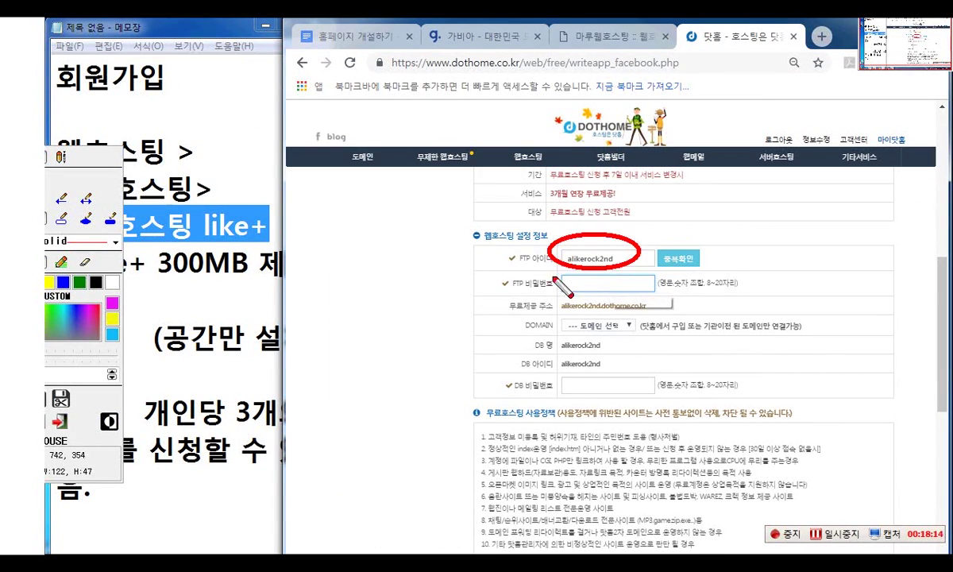
left_click_drag(550, 273, 664, 306)
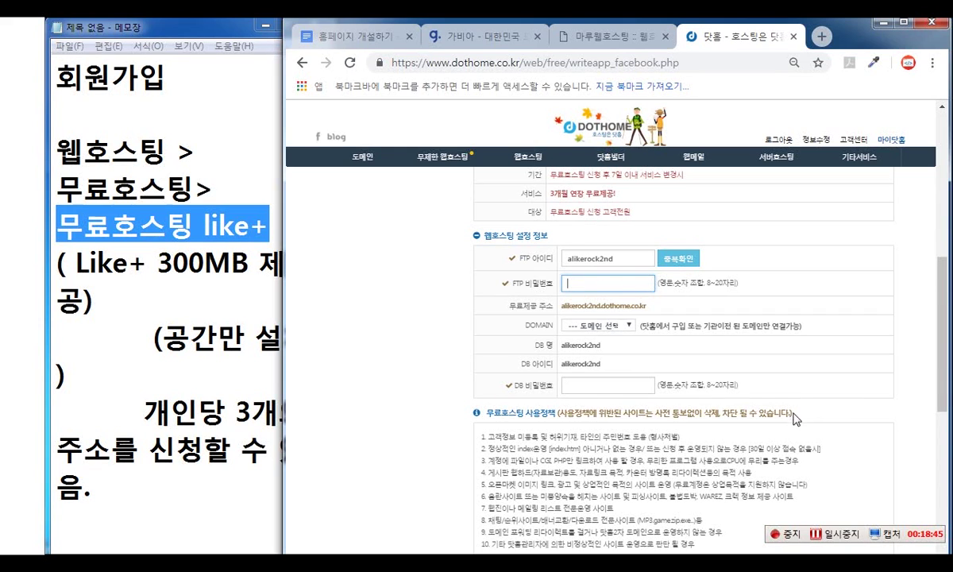
scroll(794, 397, "down", 6)
scroll(796, 395, "up", 2)
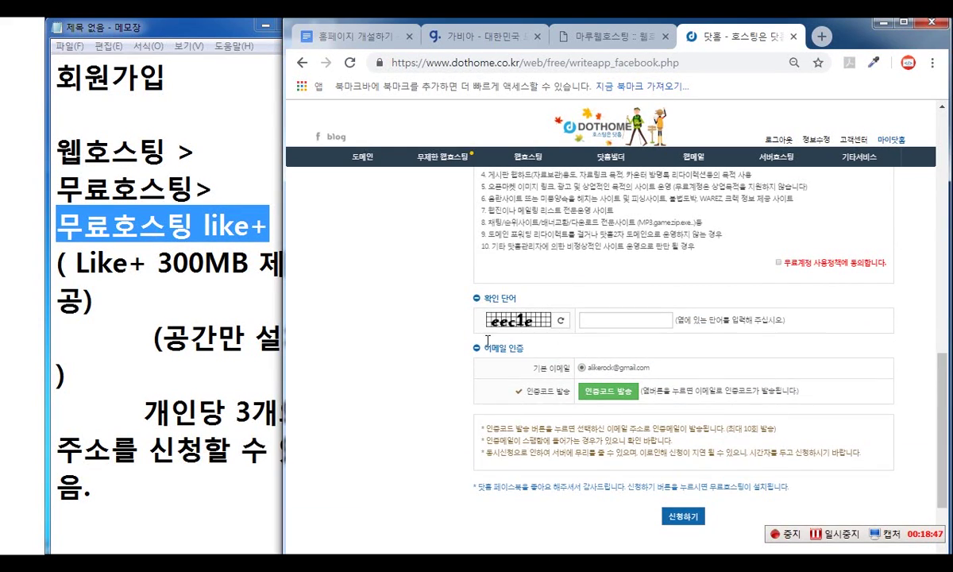
scroll(652, 334, "down", 1)
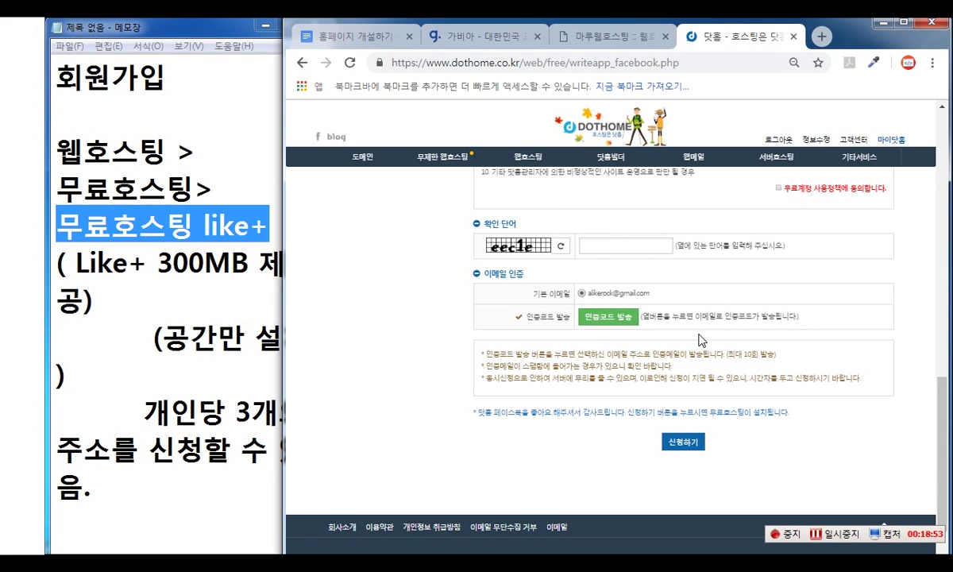
left_click(833, 530)
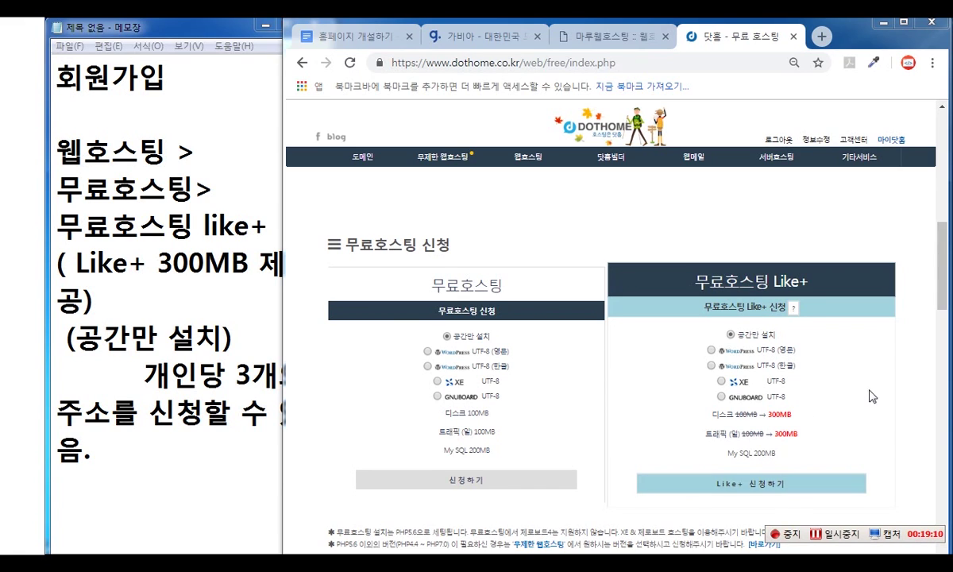
- Check the web/image hosting list under 마이닷홈, then return to the 홈페이지 개설하기 document
left_click(849, 535)
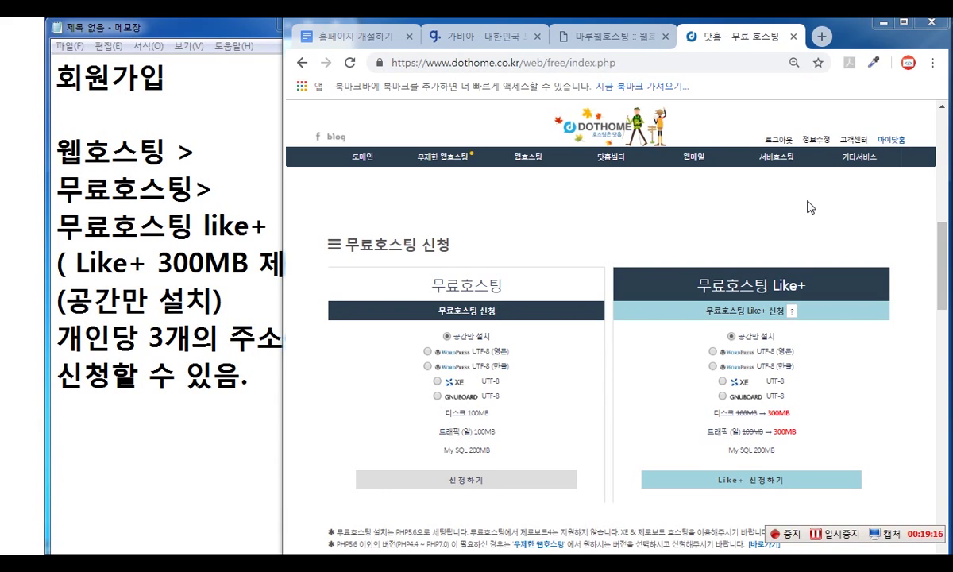
left_click(891, 140)
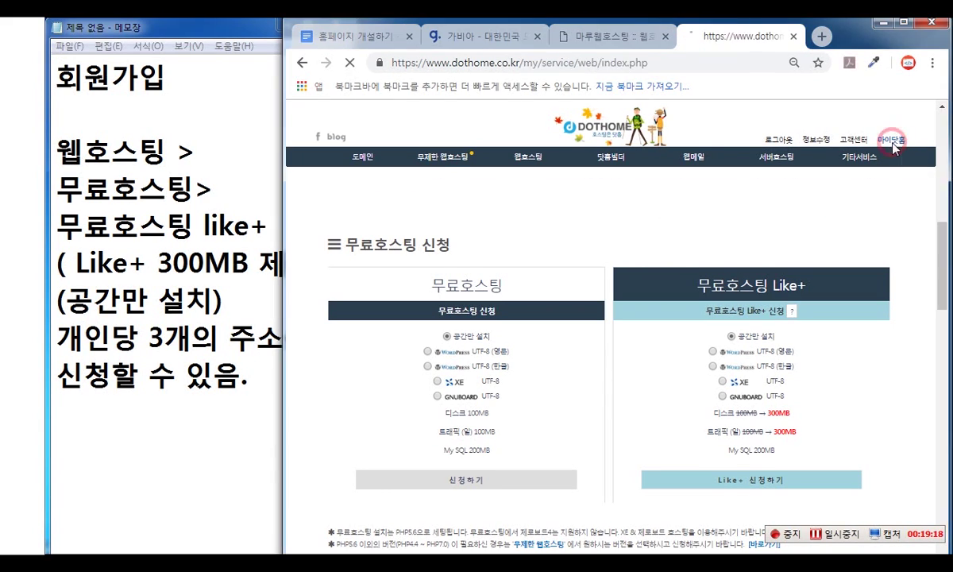
left_click(839, 534)
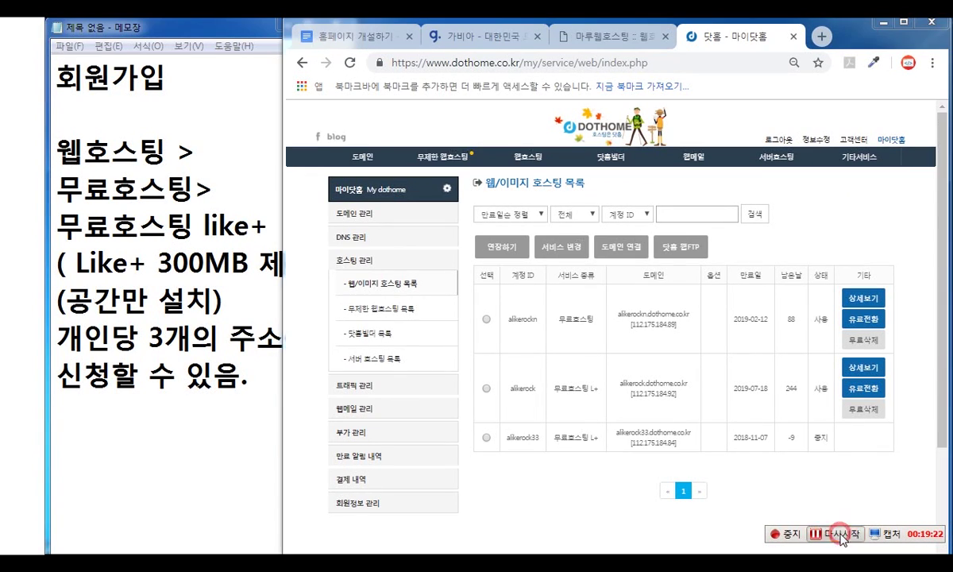
left_click(839, 535)
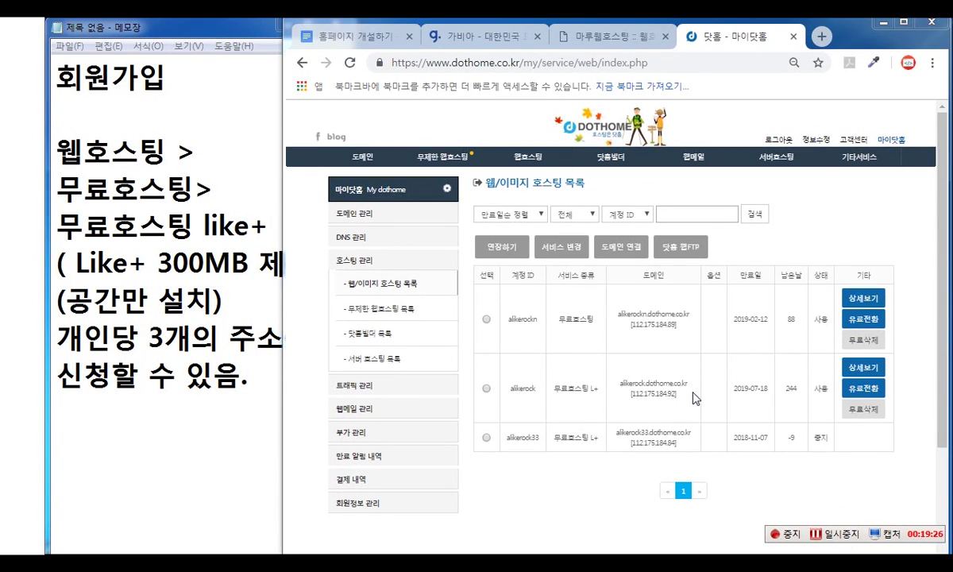
left_click(342, 36)
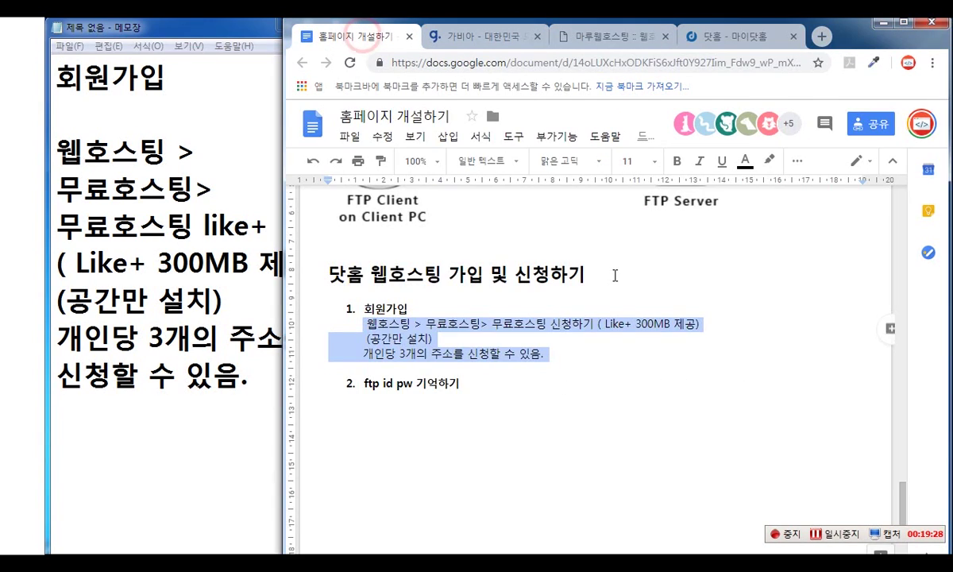
- Follow the filezilla-project.org link in the FTP 업로드하기 section to open it in a new tab
scroll(640, 311, "up", 1)
scroll(640, 311, "up", 3)
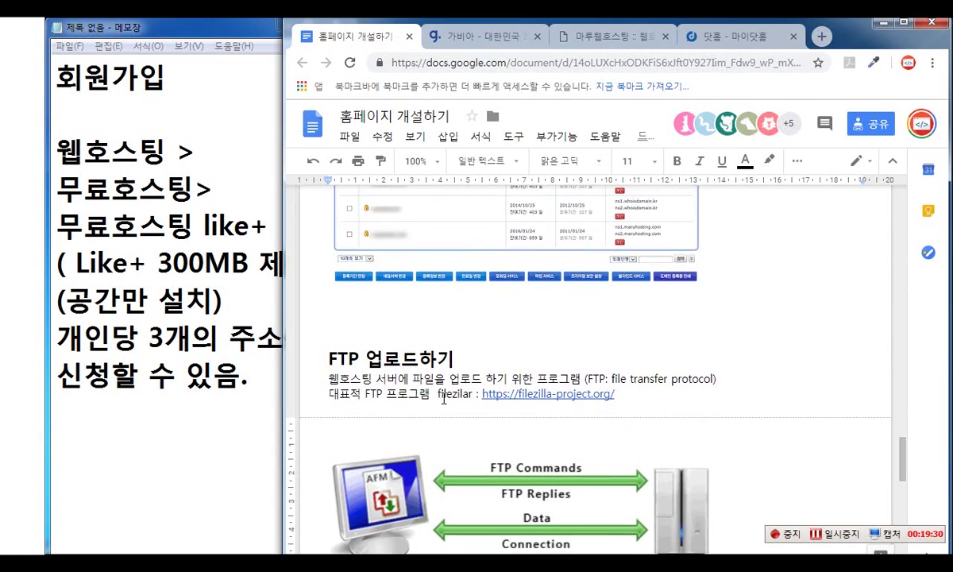
scroll(442, 392, "down", 1)
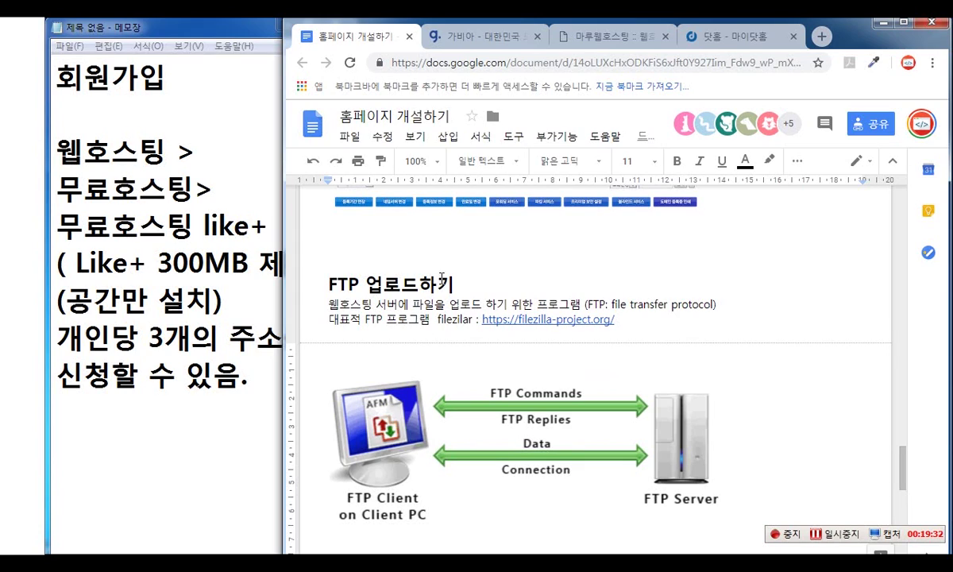
left_click_drag(616, 320, 481, 319)
left_click(573, 299)
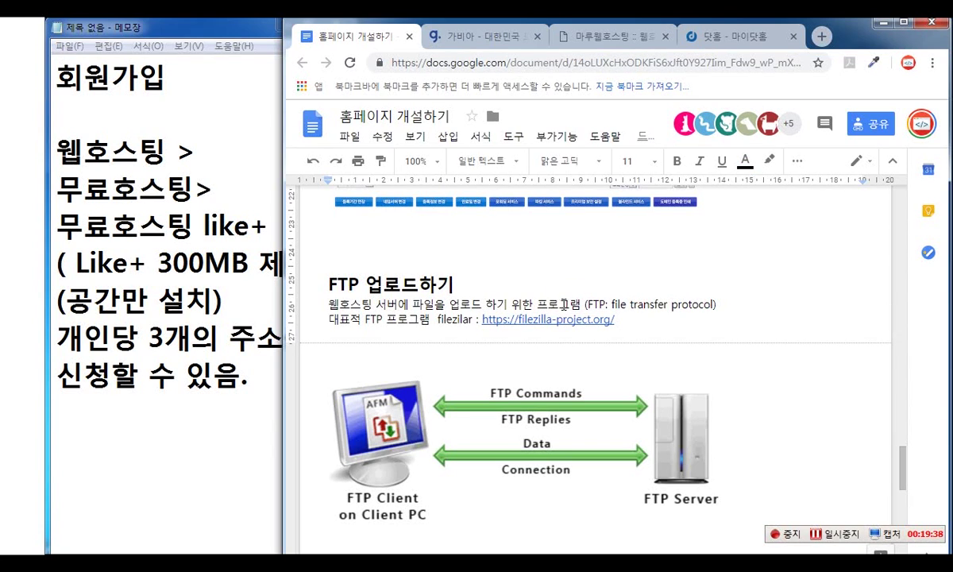
left_click(510, 318)
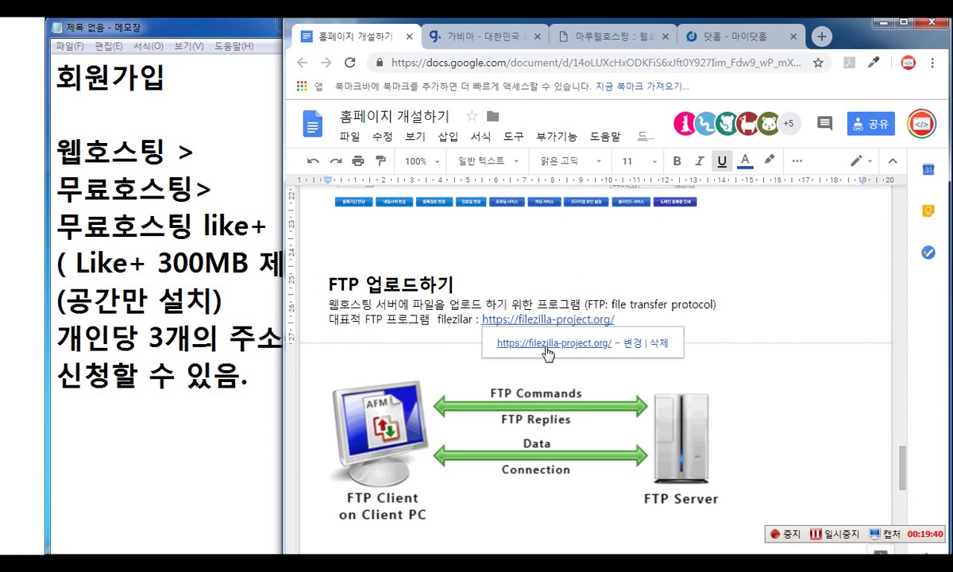
left_click(512, 340)
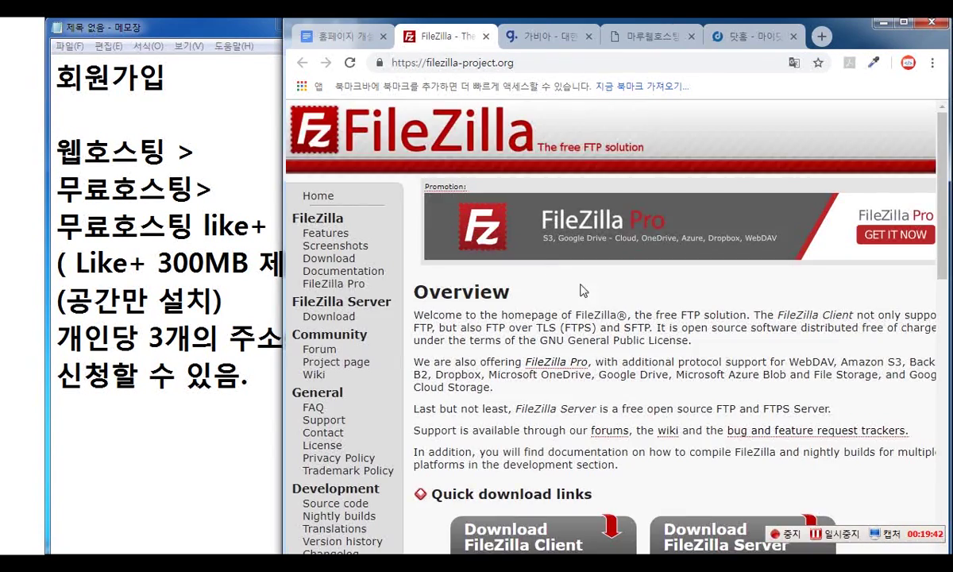
scroll(767, 361, "down", 1)
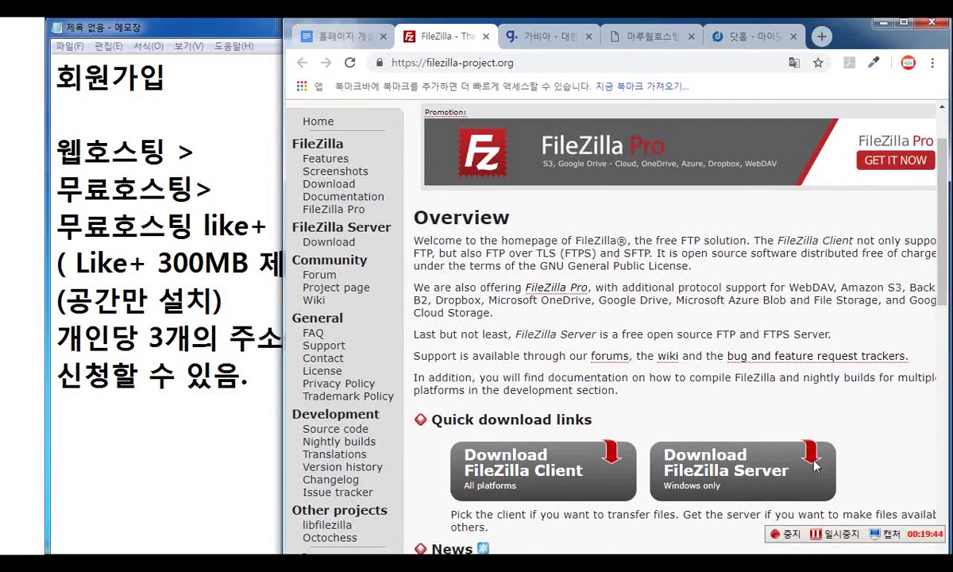
- Download the free FileZilla Client 3.38.1 edition for Windows 64-bit and open the installer
scroll(615, 363, "down", 2)
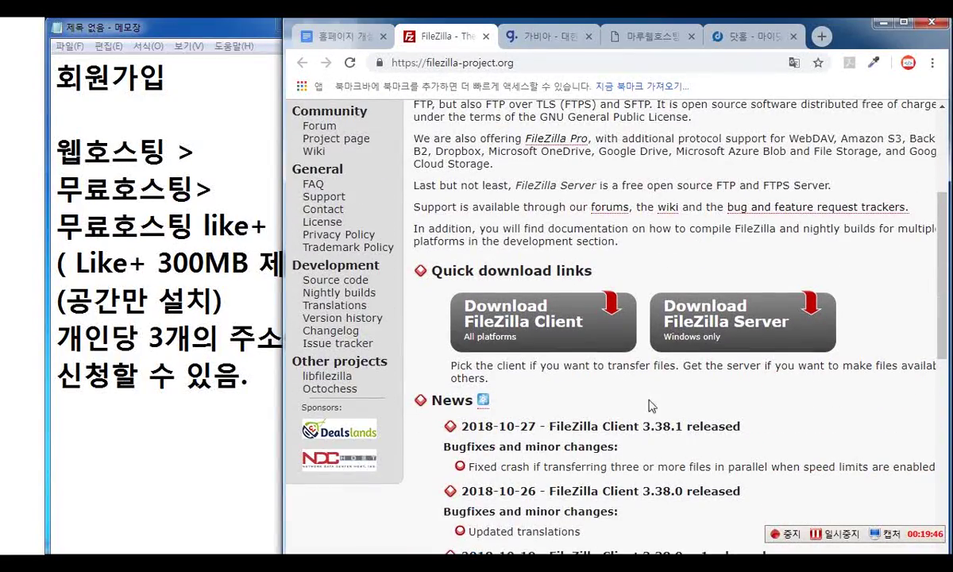
mouse_move(435, 288)
left_mouse_down()
mouse_move(409, 266)
mouse_move(639, 363)
mouse_move(649, 384)
left_mouse_up()
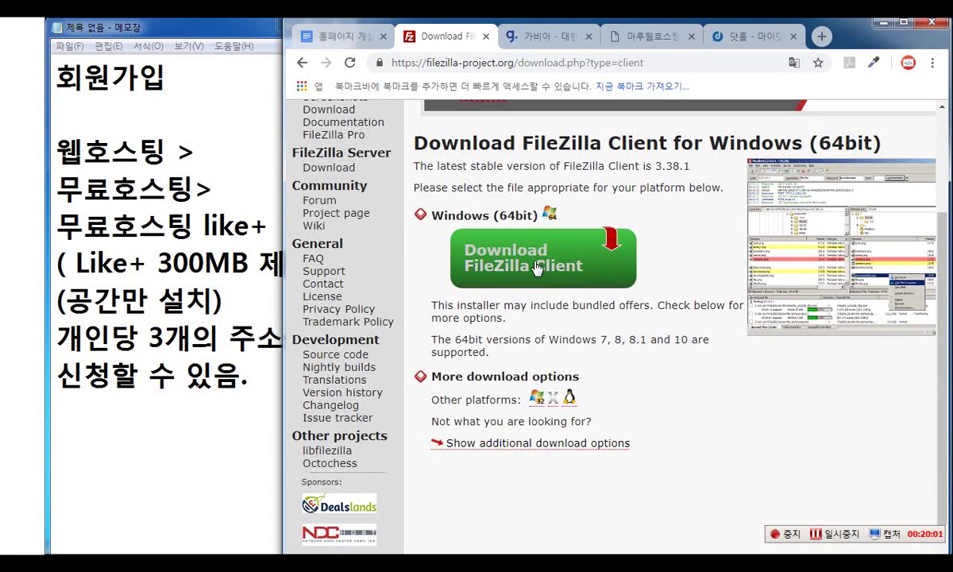
left_click(537, 268)
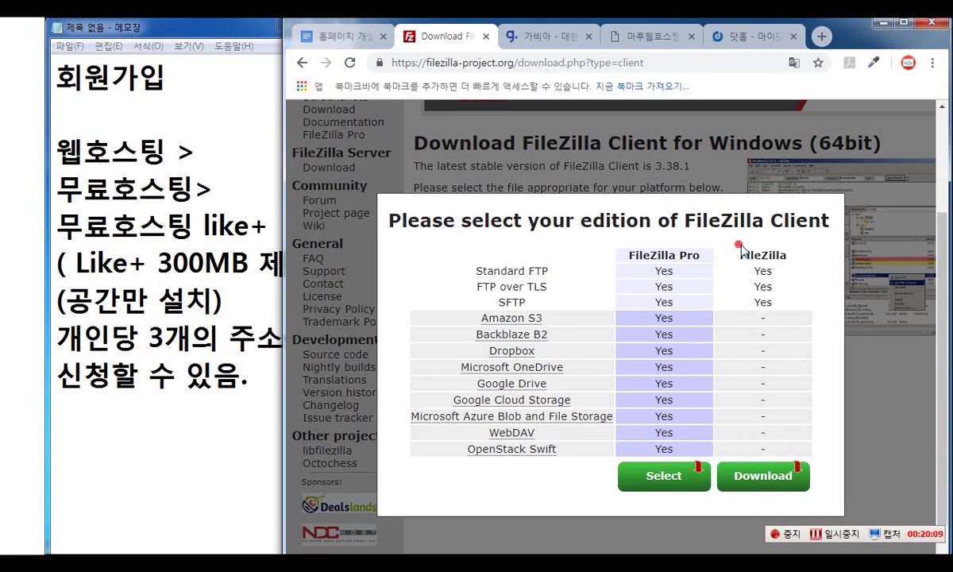
left_click_drag(695, 235, 788, 242)
left_click(764, 477)
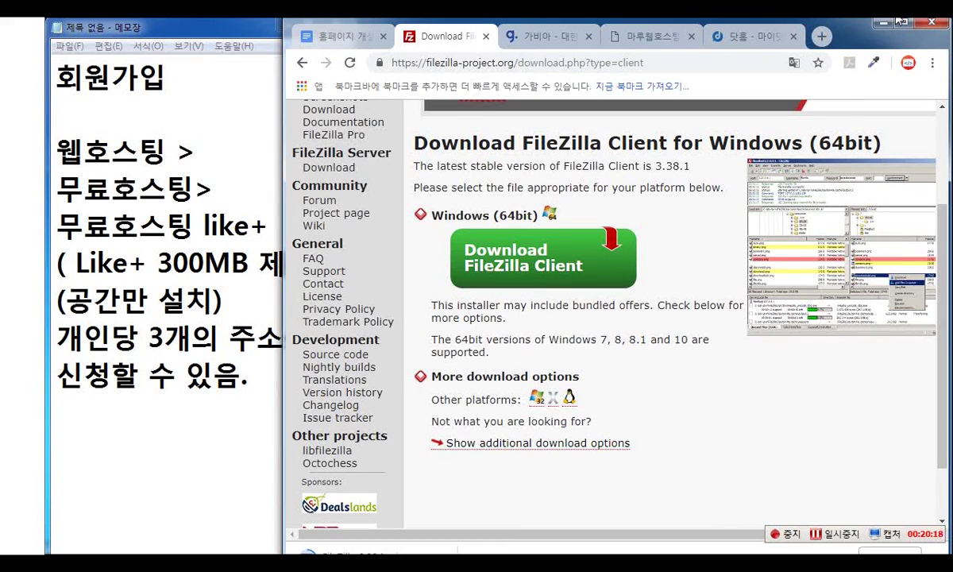
left_click(829, 533)
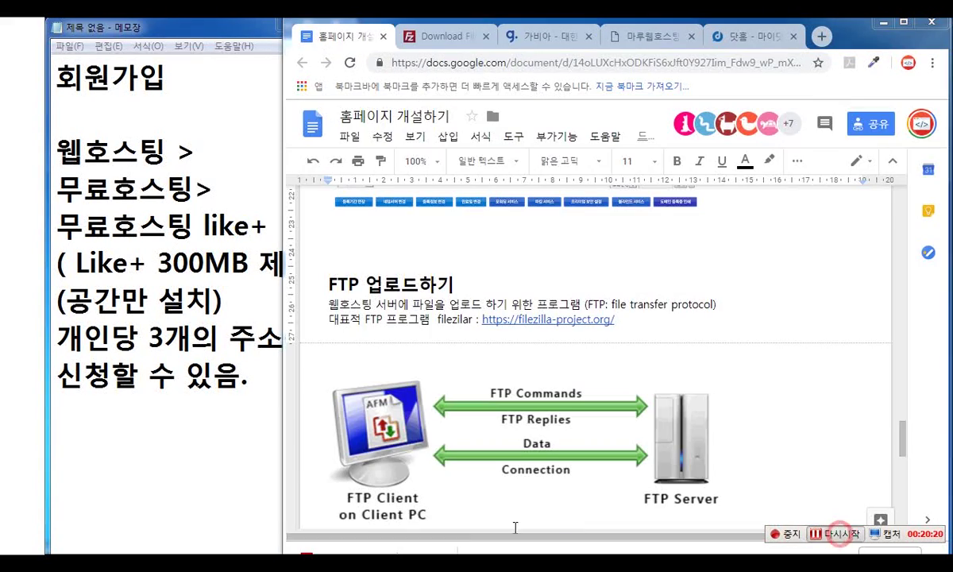
left_click(354, 549)
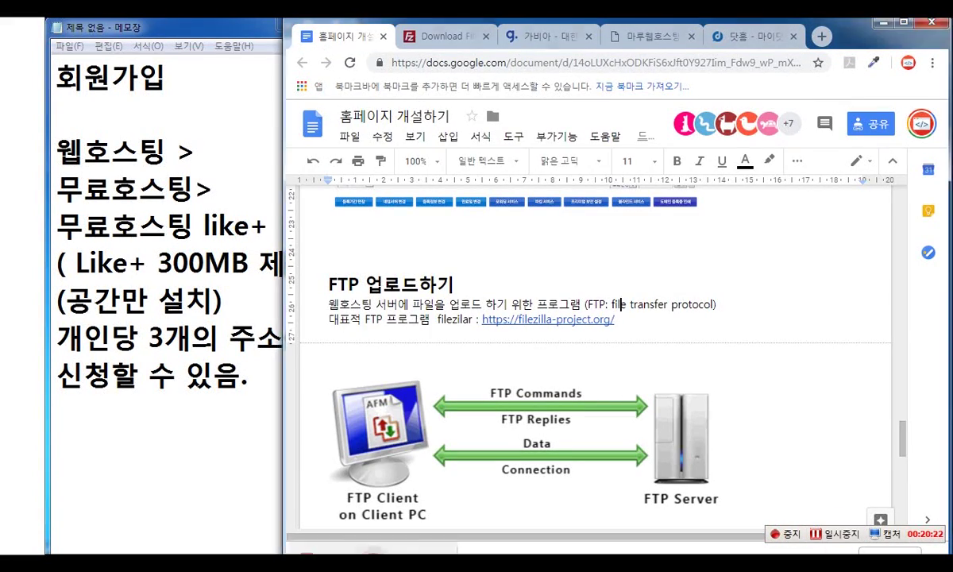
- Run the FileZilla installer, accept the licence, then cancel and confirm quitting since 3.38.1 is installed
left_click(523, 318)
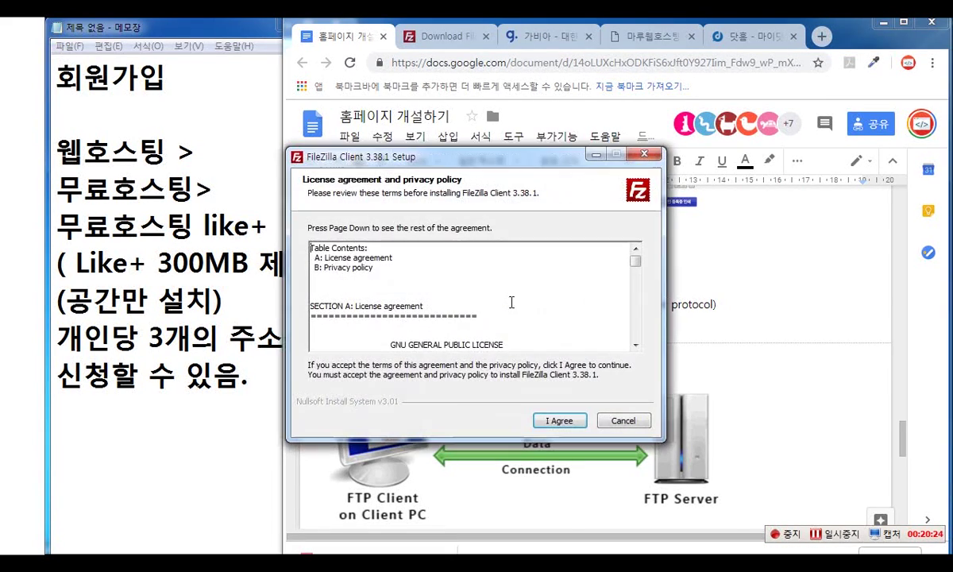
left_click(560, 420)
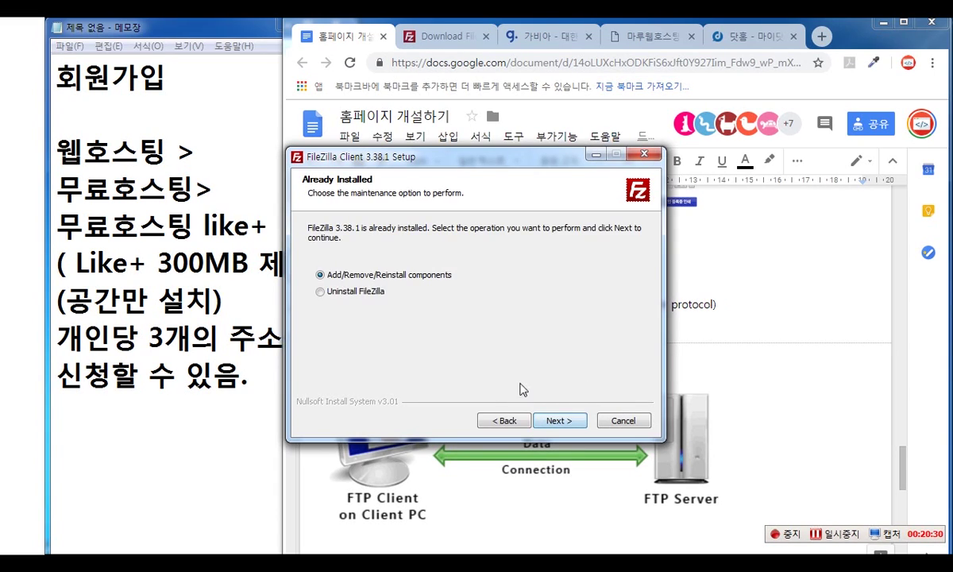
left_click(627, 422)
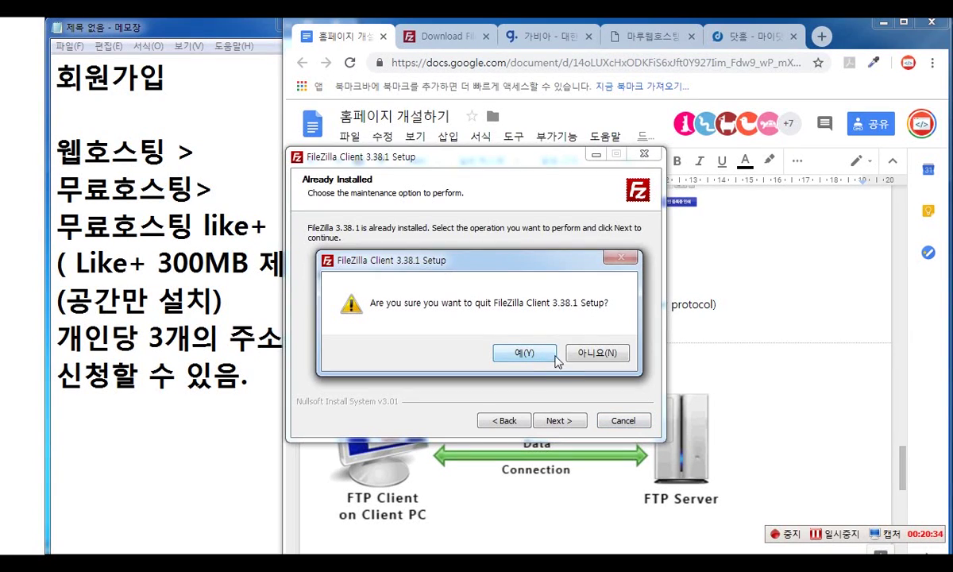
left_click(522, 352)
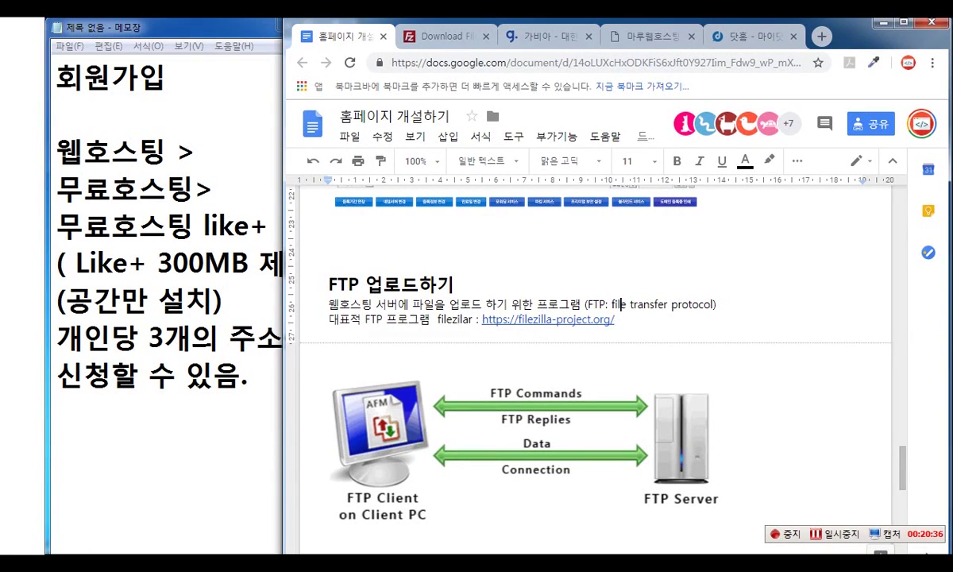
left_click(747, 44)
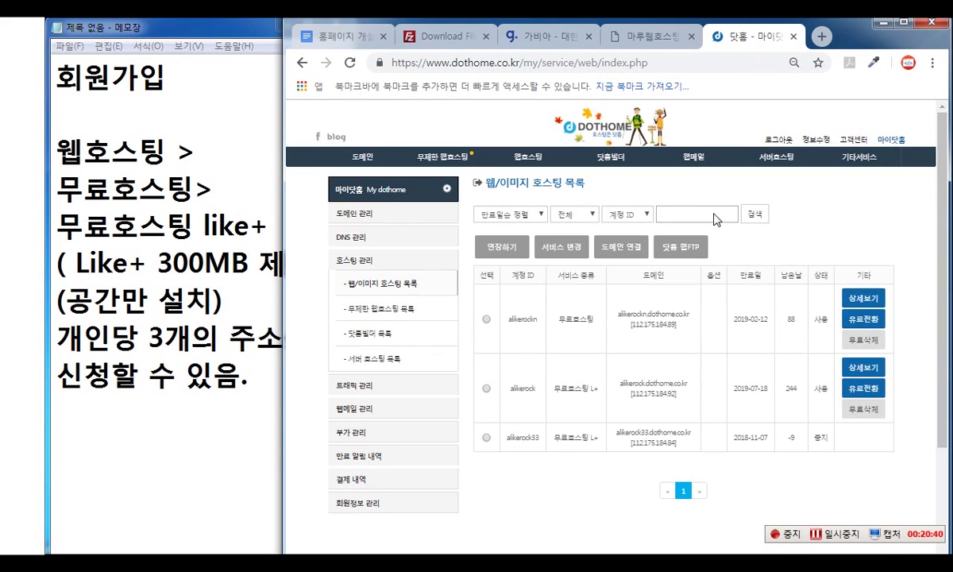
- Set Chrome's page zoom to 100% and maximize the browser window
left_click(932, 63)
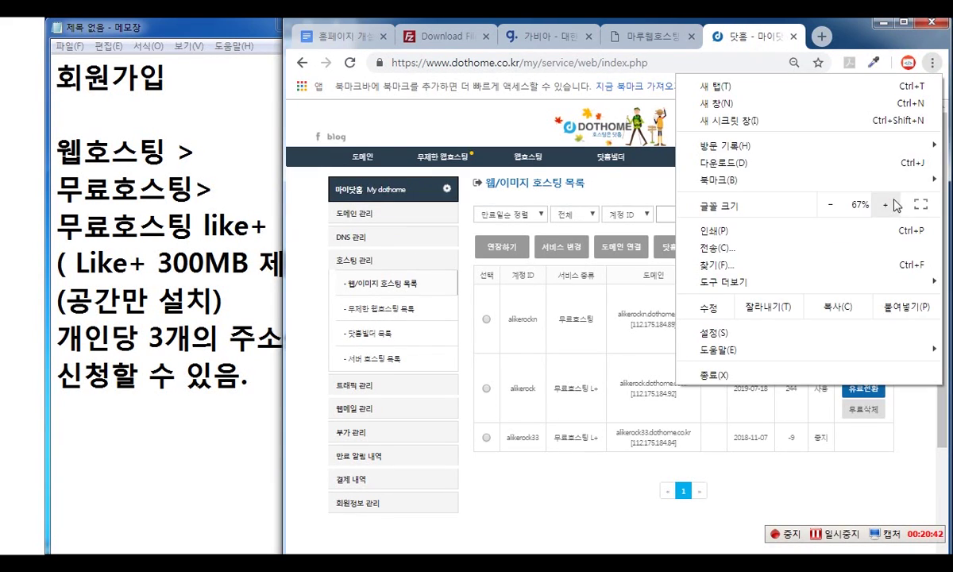
left_click(893, 205)
left_click(894, 205)
left_click(893, 205)
left_click(894, 205)
left_click(767, 41)
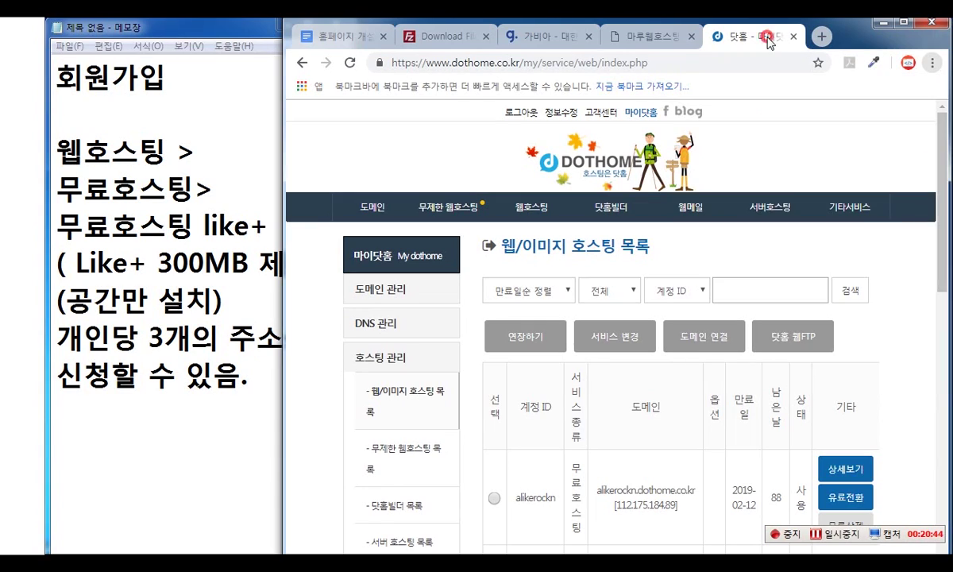
scroll(830, 318, "down", 1)
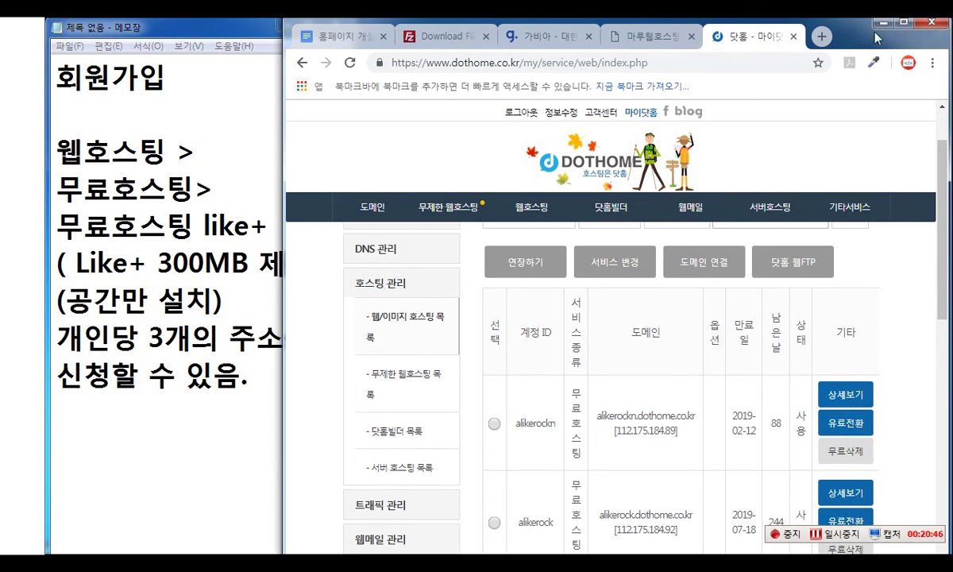
double_click(850, 32)
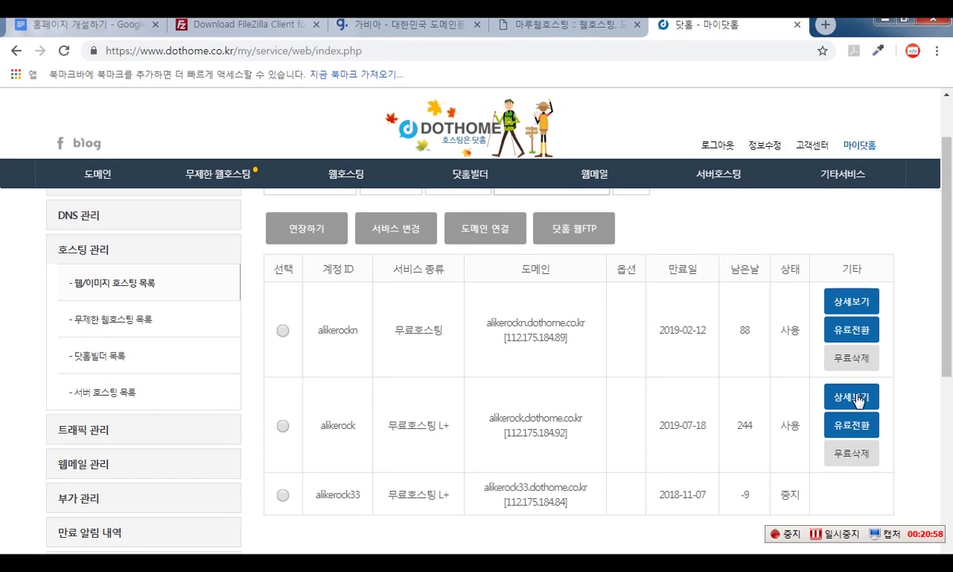
- Open the second hosting account's details and highlight its FTP ID and password in 웹서버/FTP 정보
left_click(858, 400)
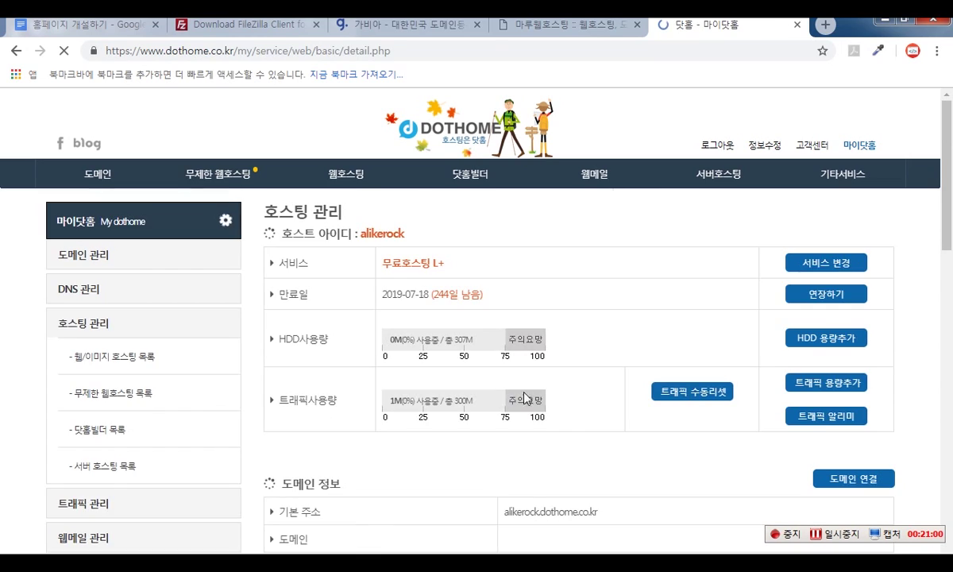
scroll(599, 386, "down", 2)
scroll(595, 374, "down", 4)
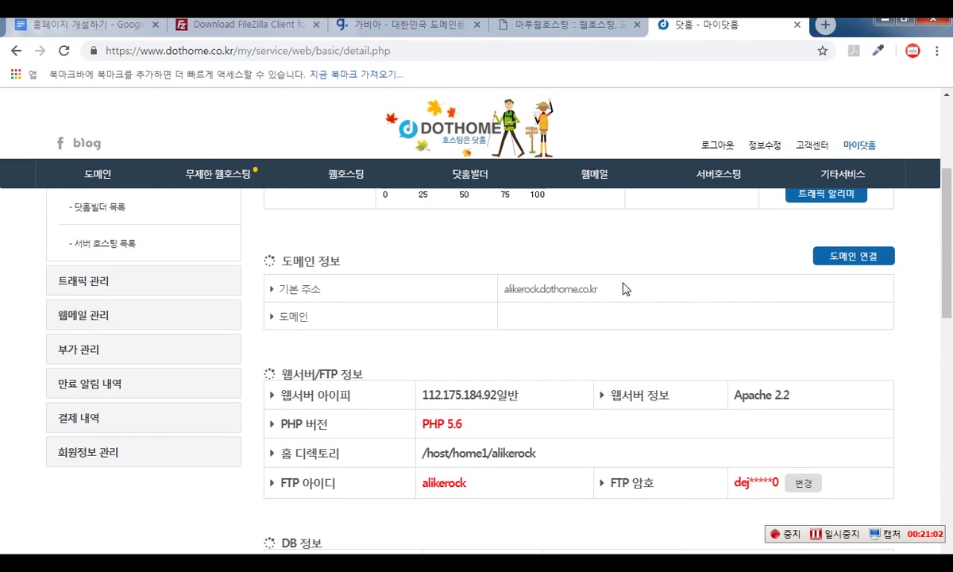
left_click_drag(602, 289, 505, 291)
scroll(572, 325, "down", 2)
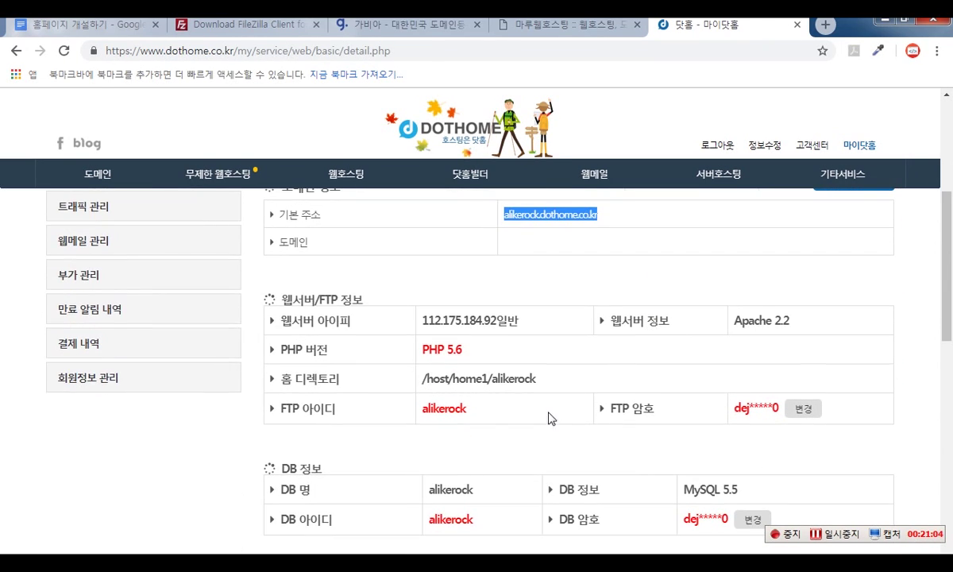
left_click_drag(494, 386, 401, 386)
left_click(543, 429)
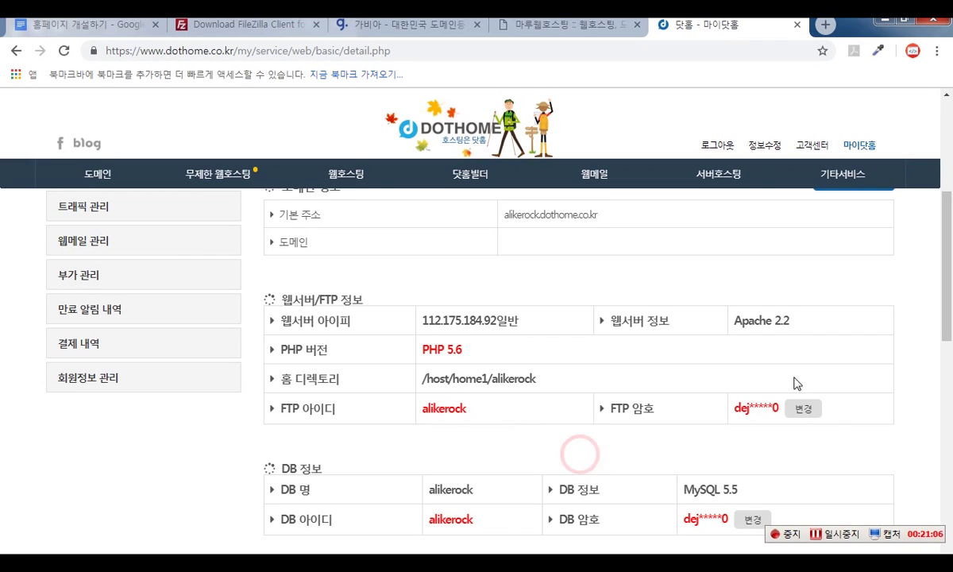
left_click_drag(726, 412, 780, 409)
left_click(769, 440)
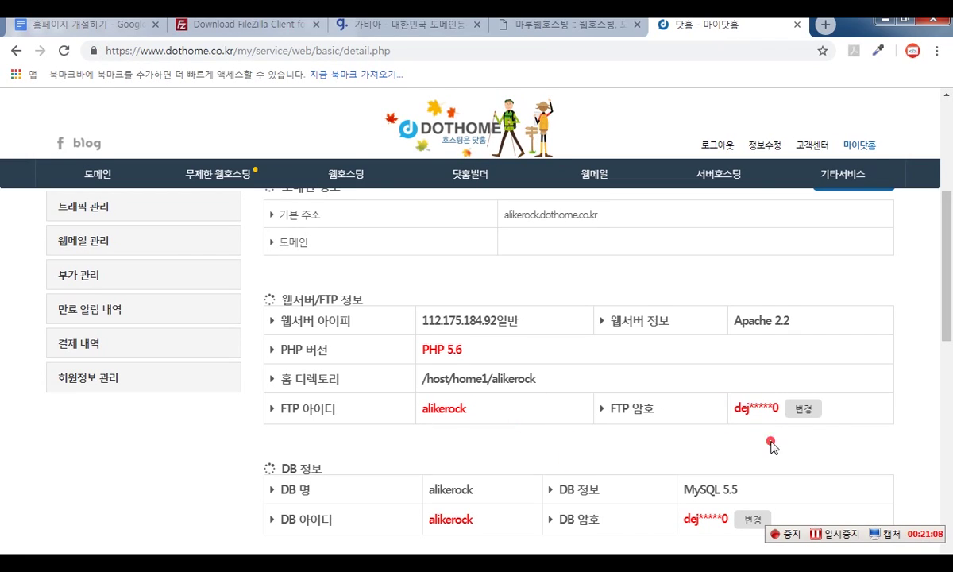
double_click(751, 406)
left_click(760, 425)
left_click(601, 442)
- Highlight the site's base address, then the FTP ID and FTP password again
left_click_drag(633, 223, 489, 208)
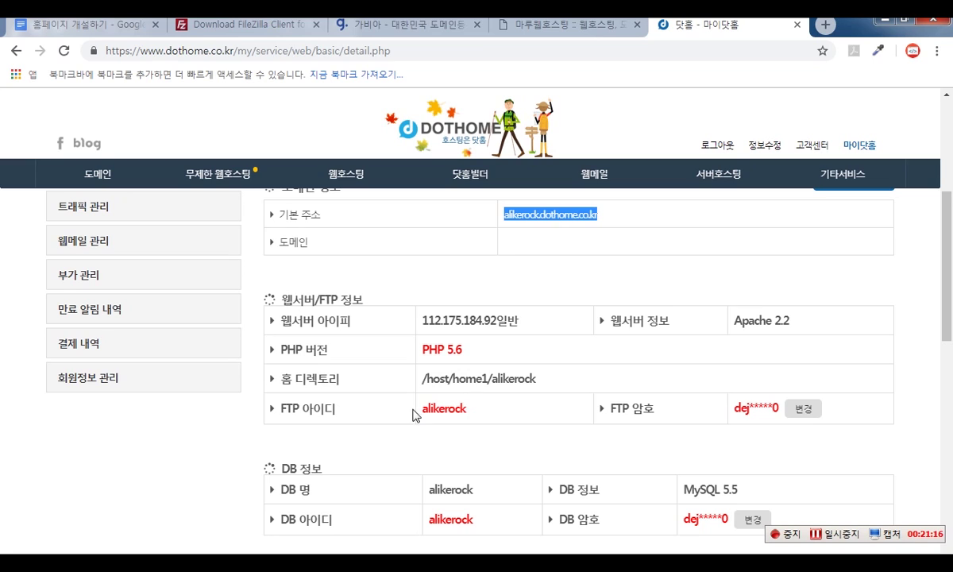
left_click_drag(414, 414, 472, 409)
left_click_drag(724, 408, 762, 408)
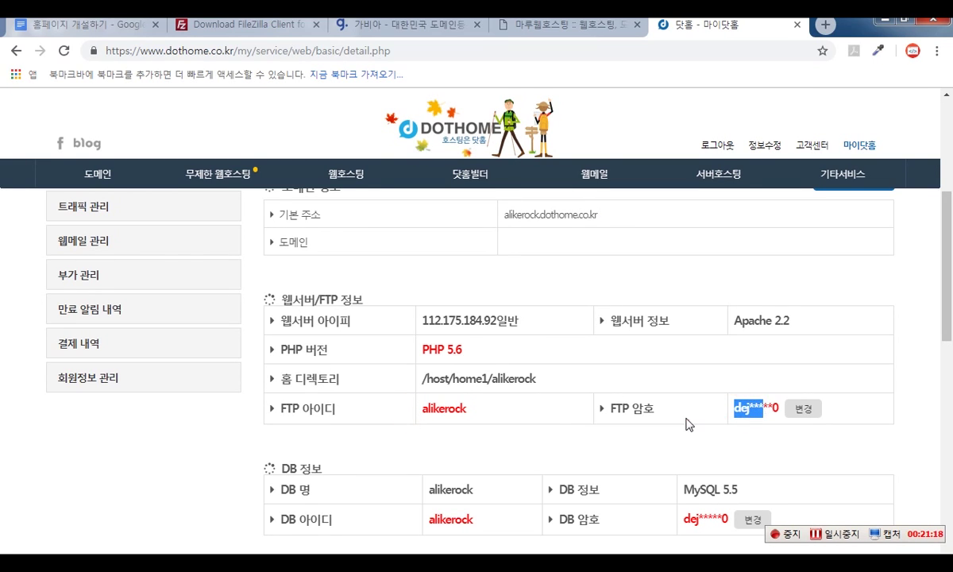
left_click(680, 424)
left_click(19, 565)
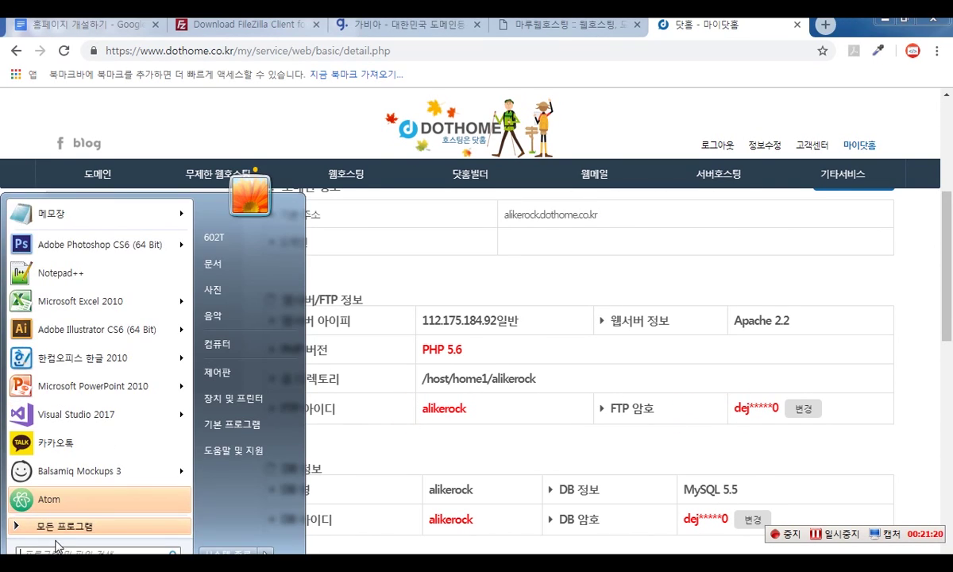
- Launch FileZilla via a Start-menu search for 'file' and glance at the Quick Connect history without connecting
type("file")
left_click(49, 231)
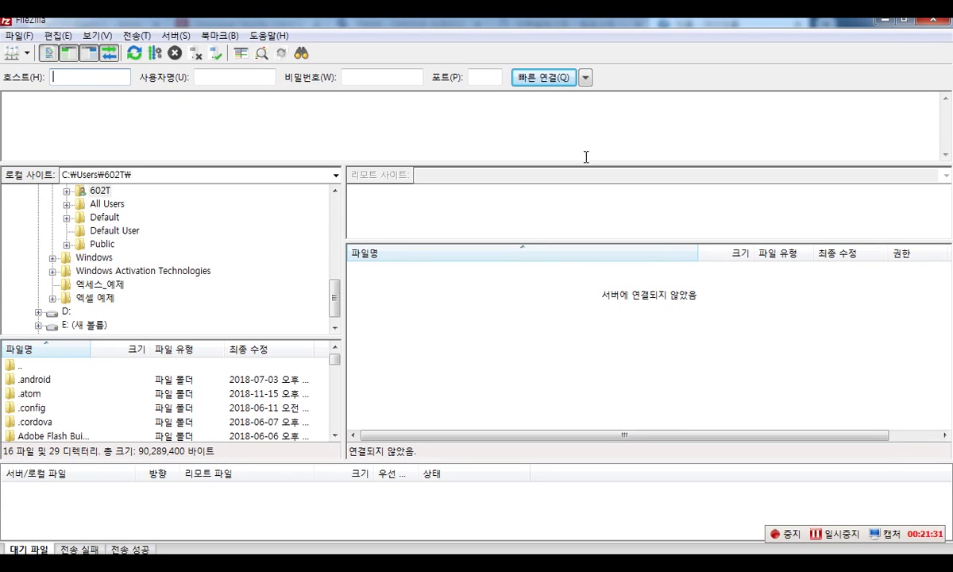
key("ctrl+F12")
left_click_drag(623, 42, 1, 109)
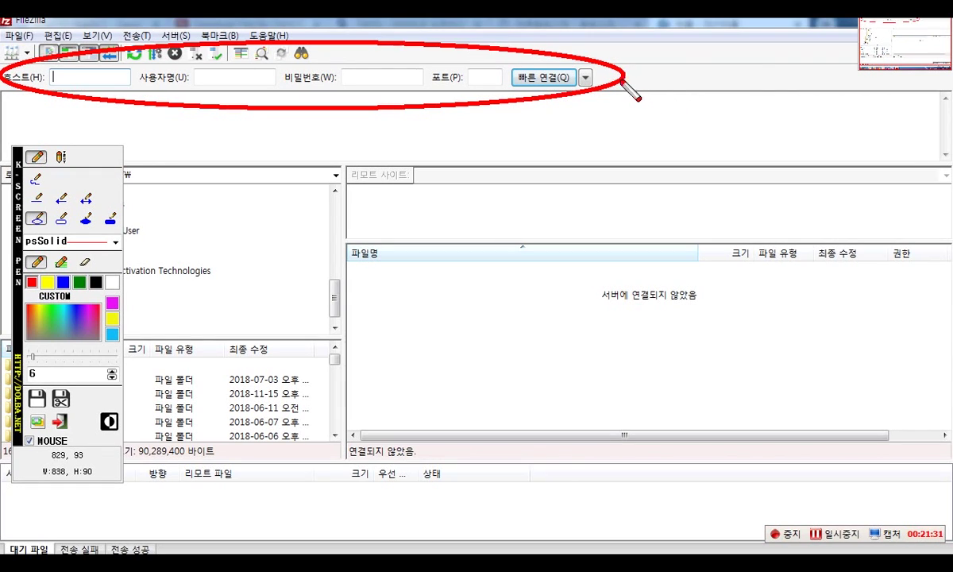
left_click_drag(573, 59, 600, 87)
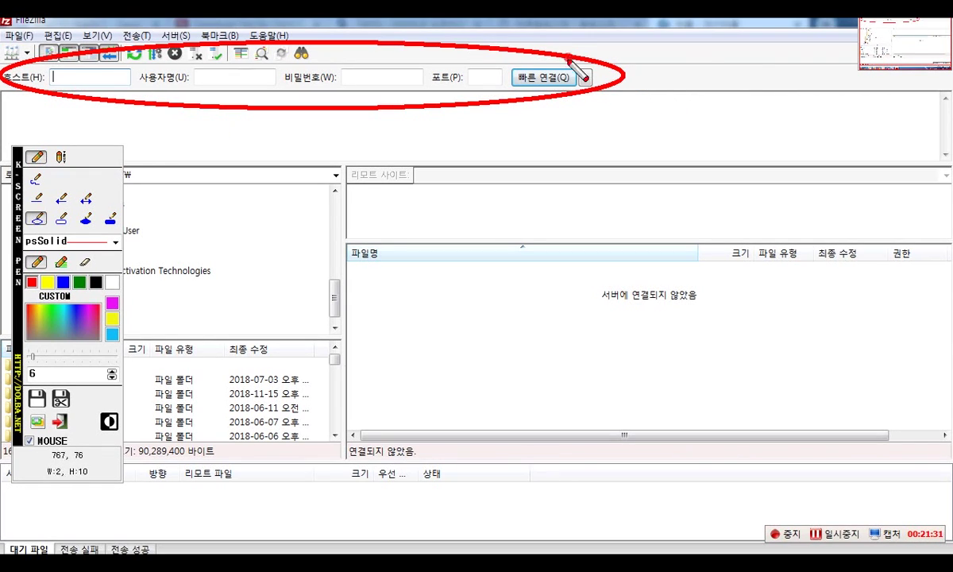
key("Escape")
left_click(585, 77)
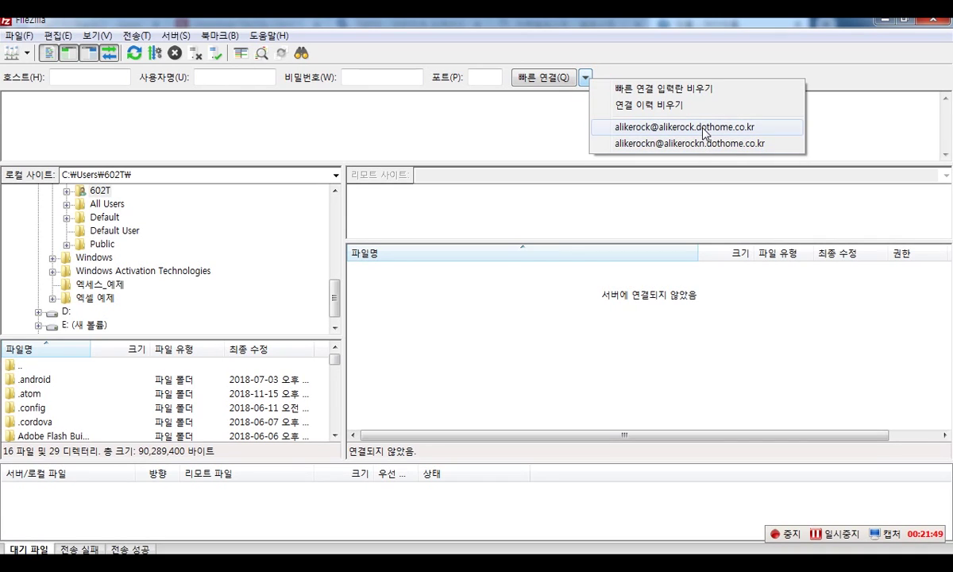
left_click(667, 51)
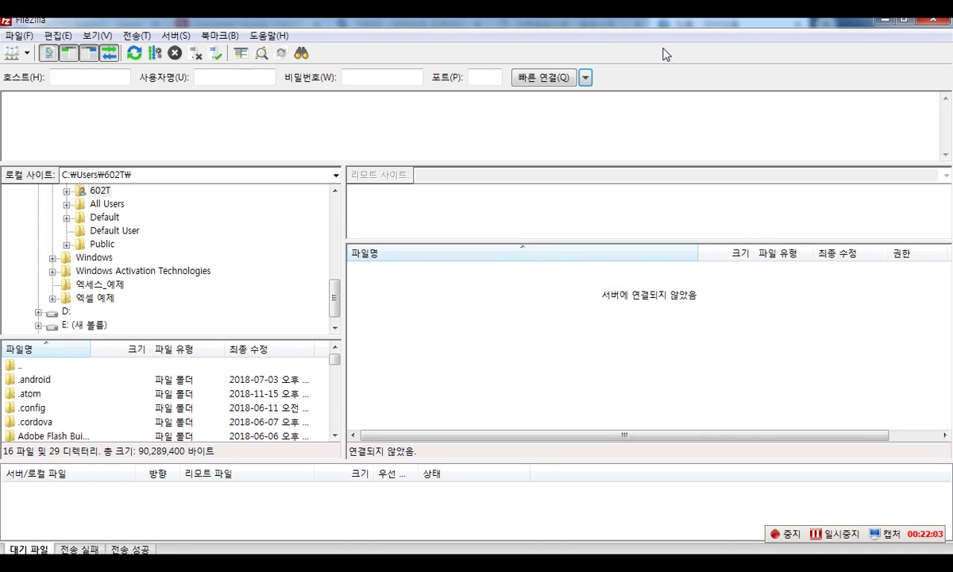
- In Site Manager, add a new site under My Sites, named for the dothome account
left_click(18, 37)
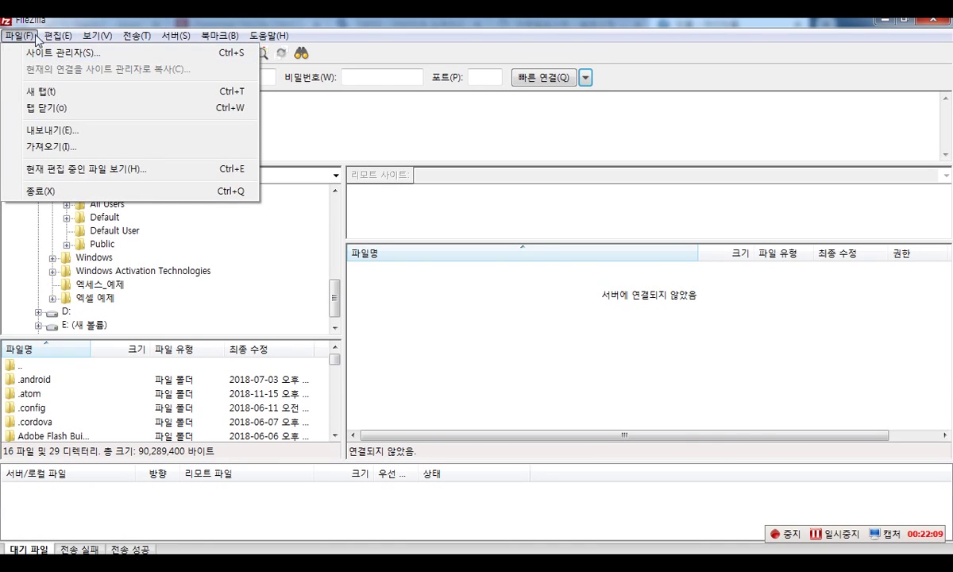
left_click(11, 37)
left_click(11, 36)
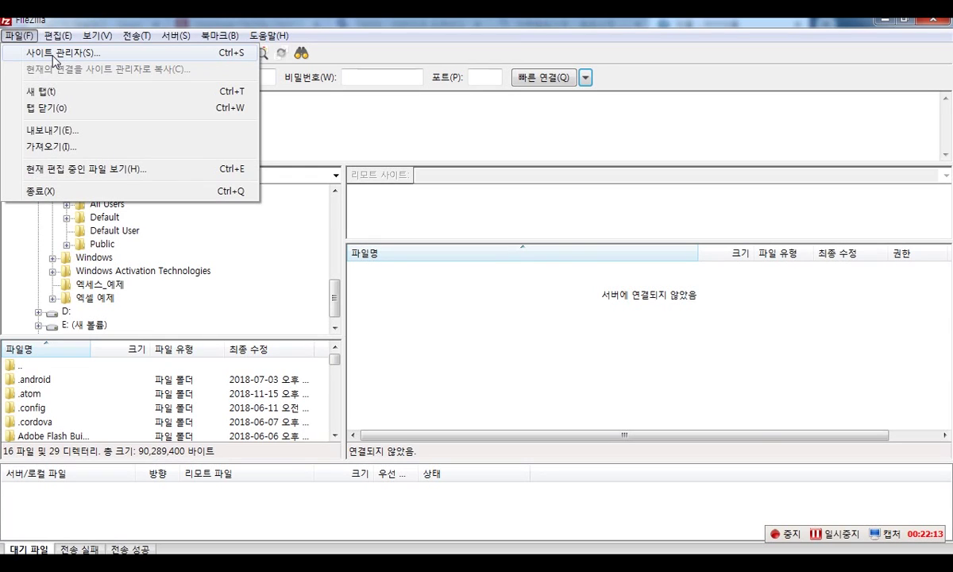
left_click(54, 53)
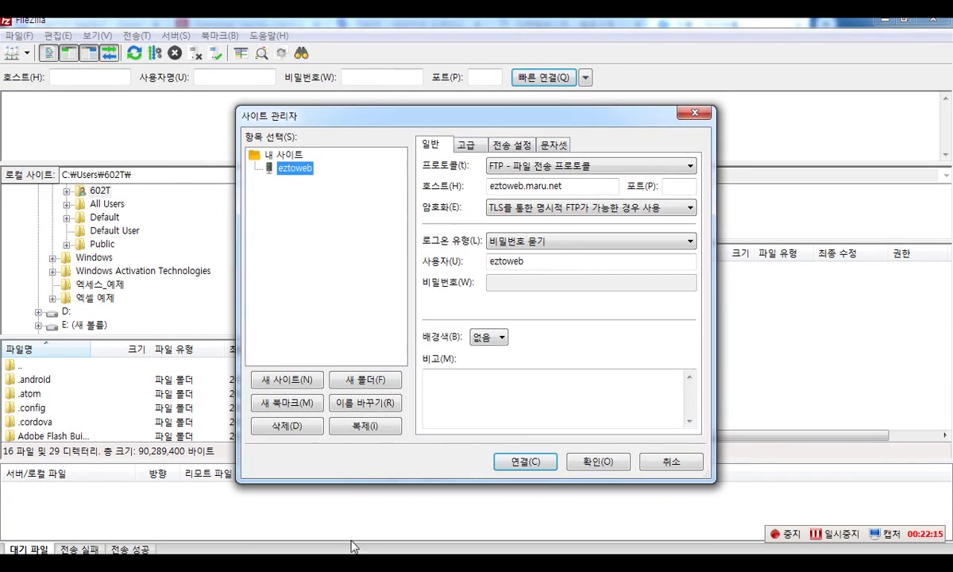
left_click(290, 380)
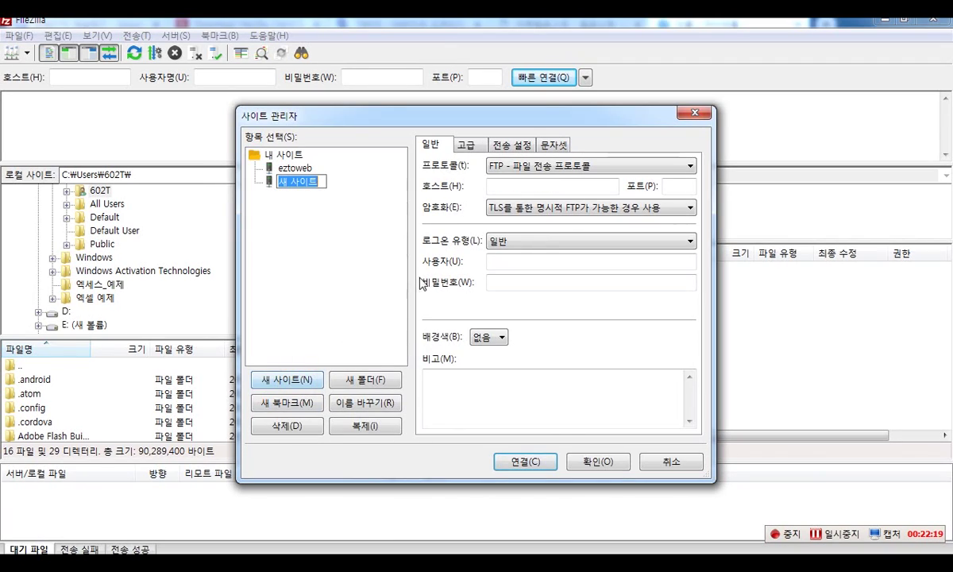
type("alikerock")
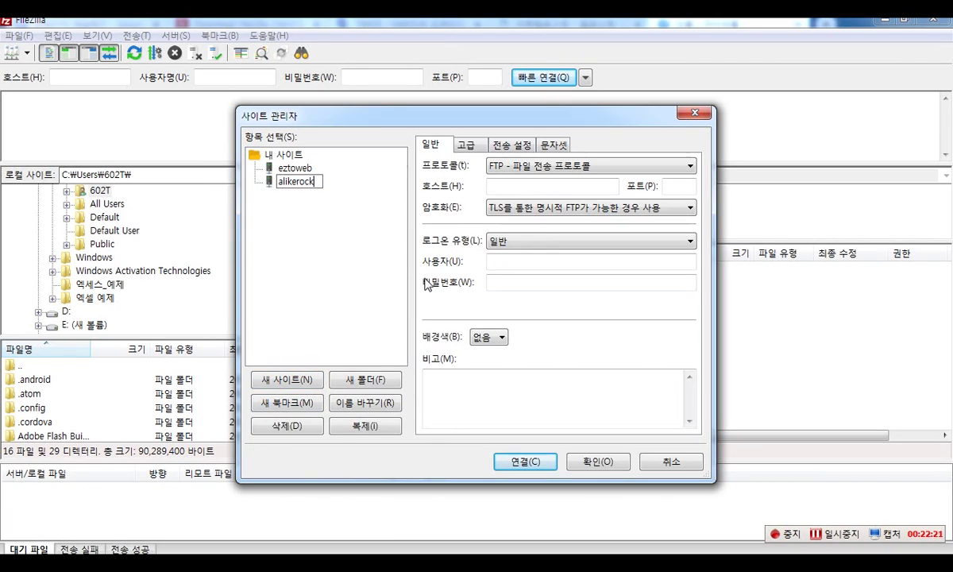
type("_dothome")
key("Return")
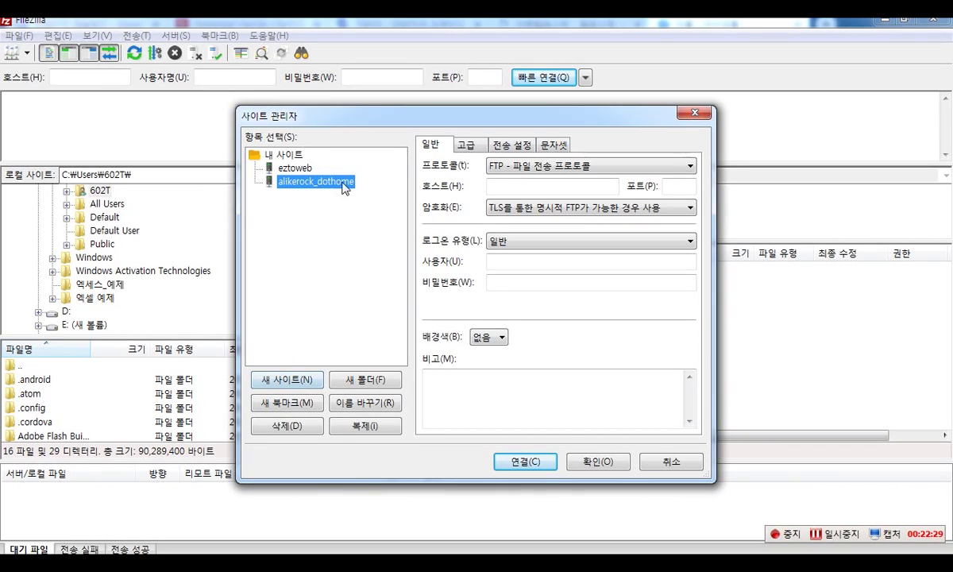
left_click(313, 188)
- Copy the dothome base address from the account page and paste it as the host
key("ctrl+F2")
left_click_drag(469, 169, 629, 210)
key("ctrl+F2")
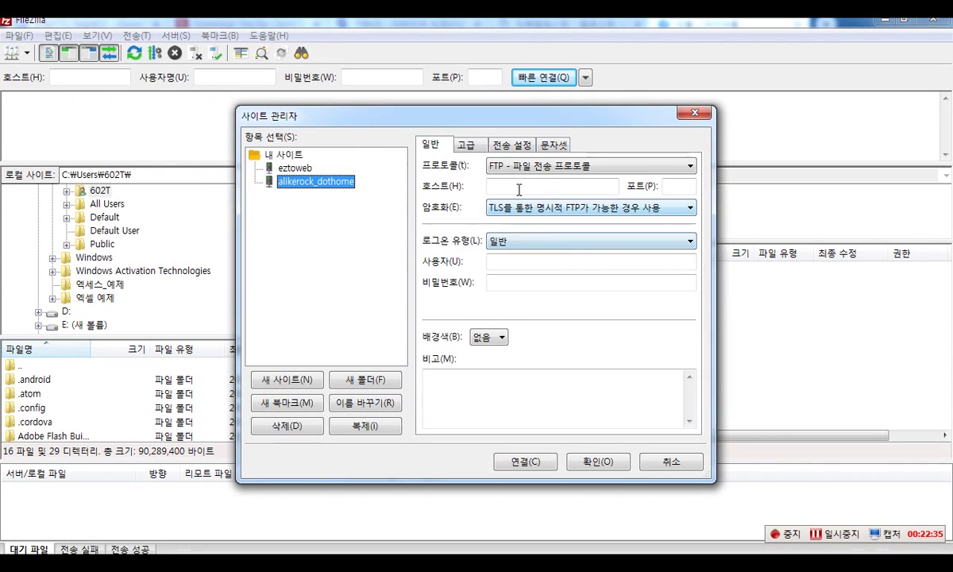
key("alt+Tab")
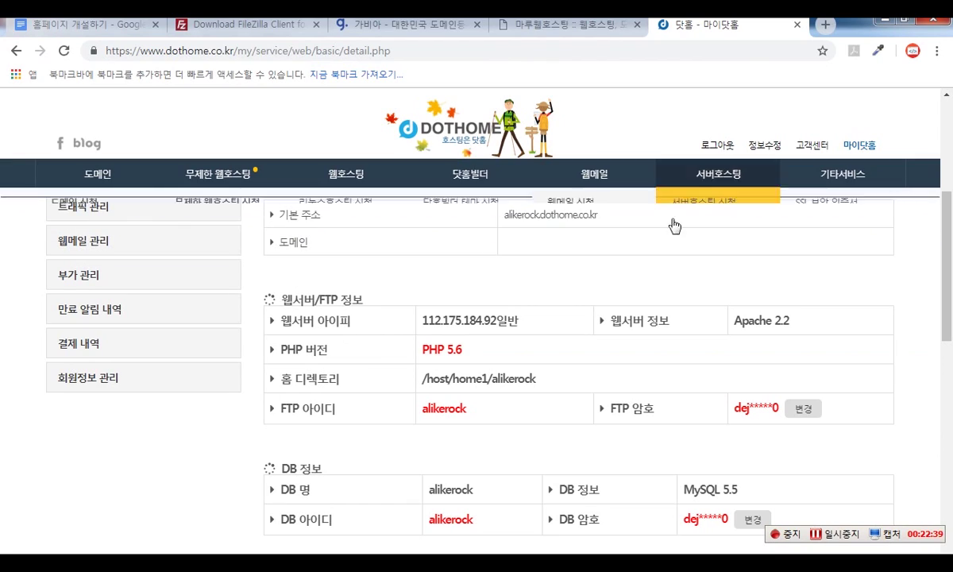
double_click(575, 216)
key("ctrl+c")
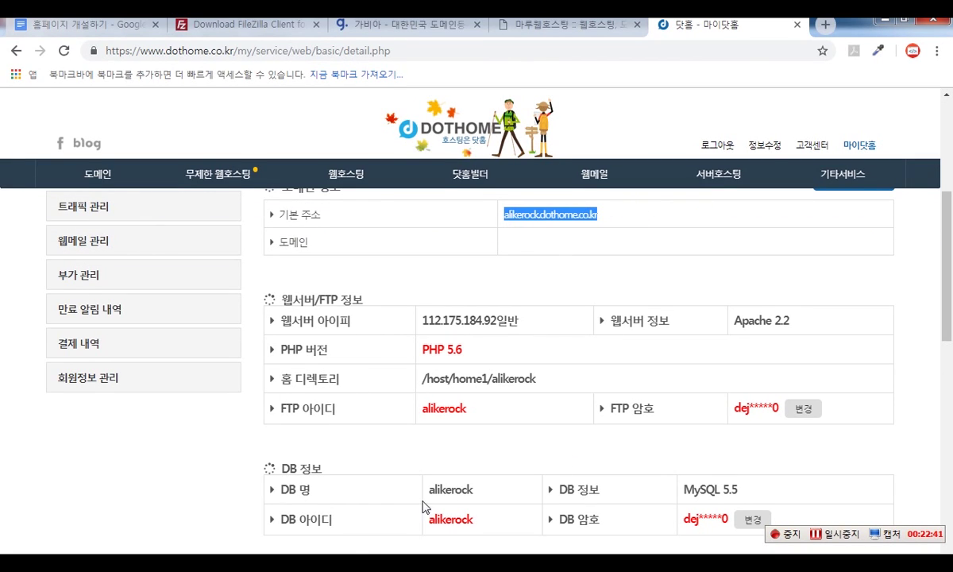
key("alt+Tab")
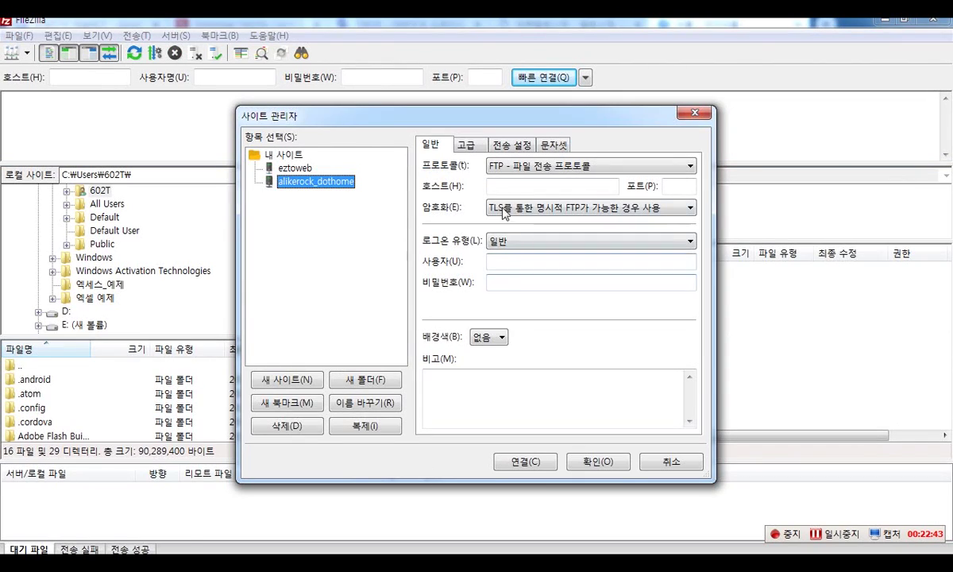
left_click(497, 185)
key("ctrl+v")
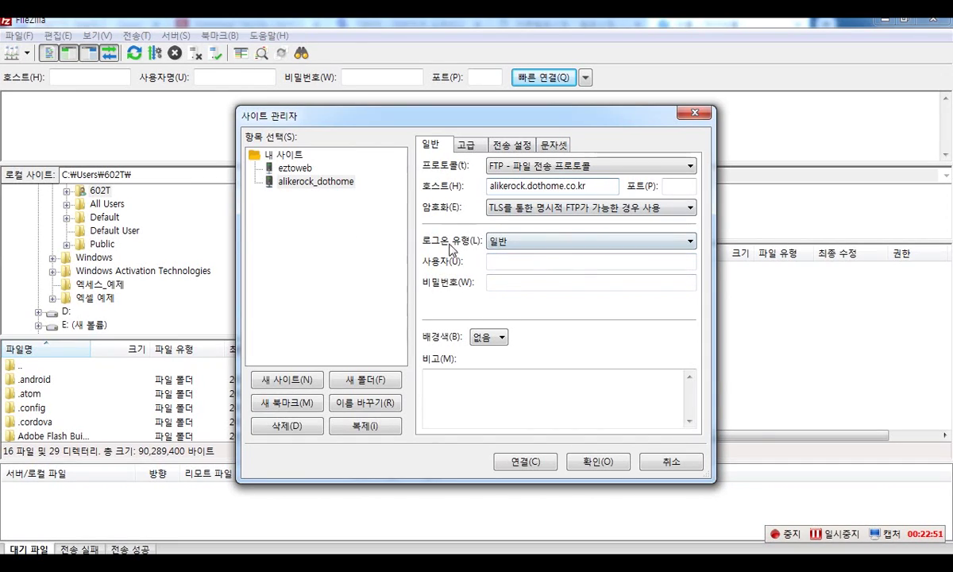
- Set Logon Type to Ask for password and enter the FTP user name
left_click(528, 242)
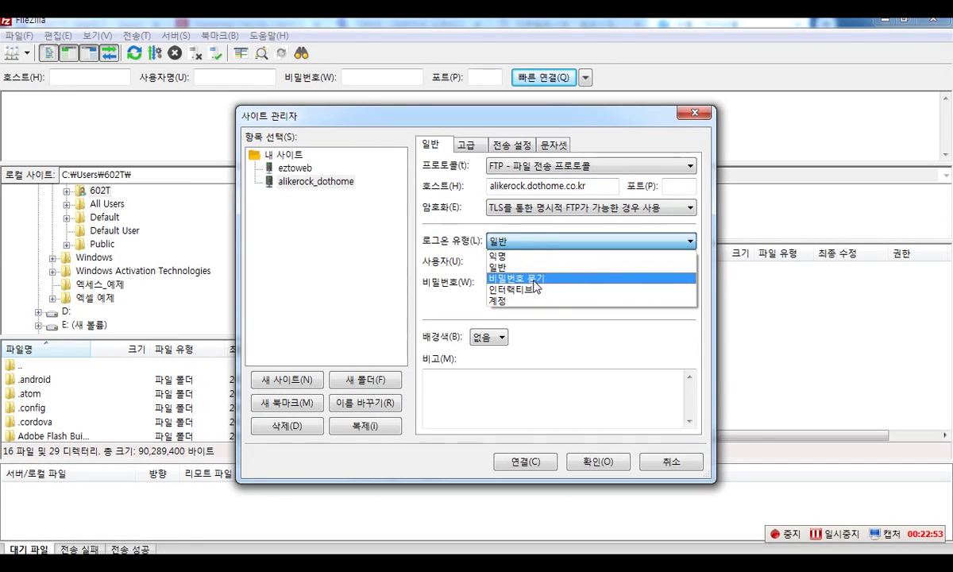
left_click(537, 277)
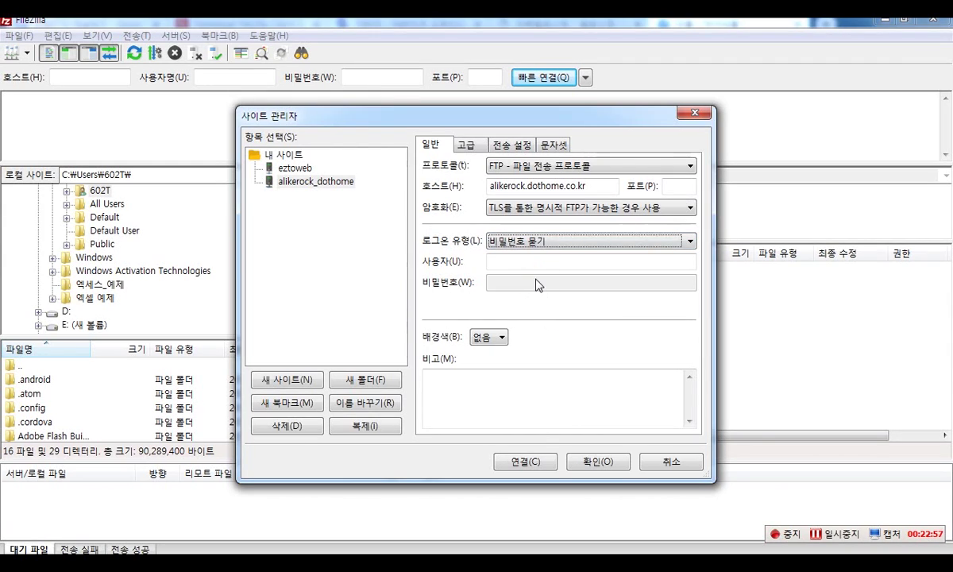
left_click(556, 242)
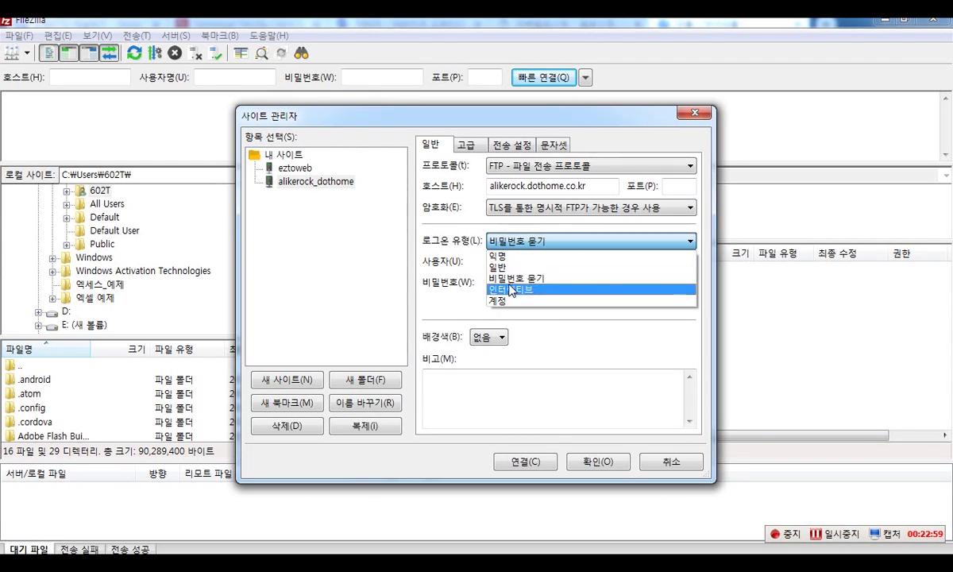
left_click(518, 278)
left_click(522, 262)
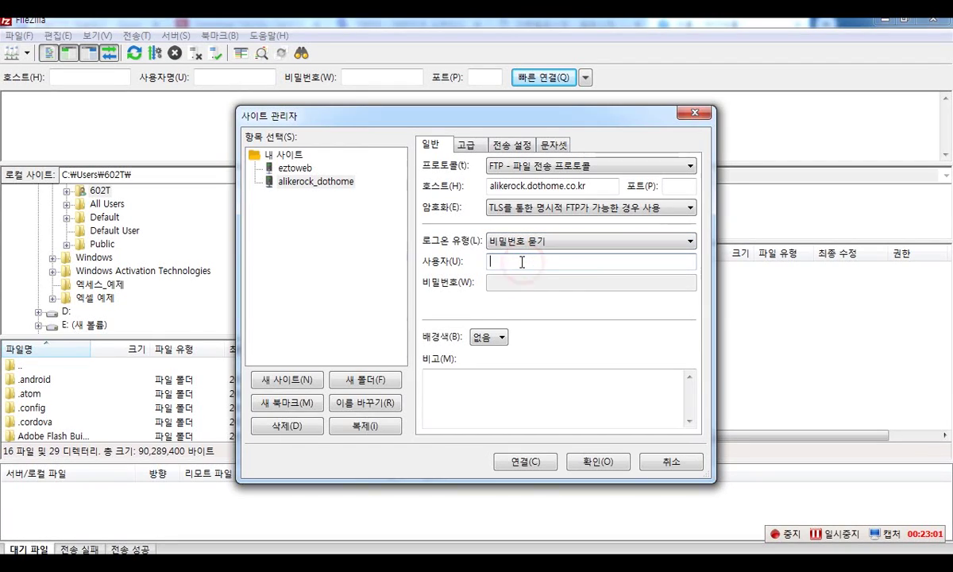
type("alikerock")
- Connect, enter the account password, and accept the insecure plain-FTP warning
left_click(520, 460)
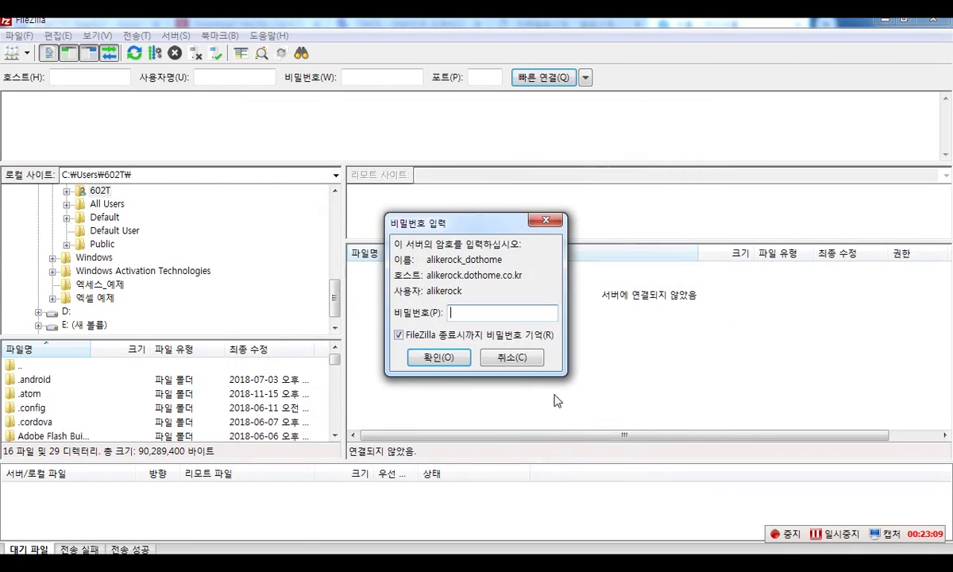
left_click(518, 339)
type("●●●●●●●●")
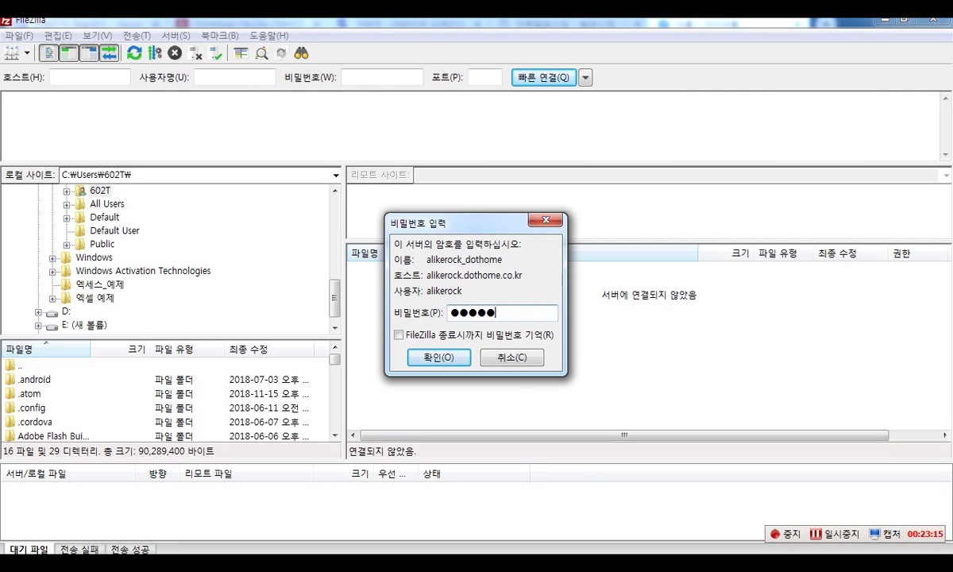
type("●●")
key("Return")
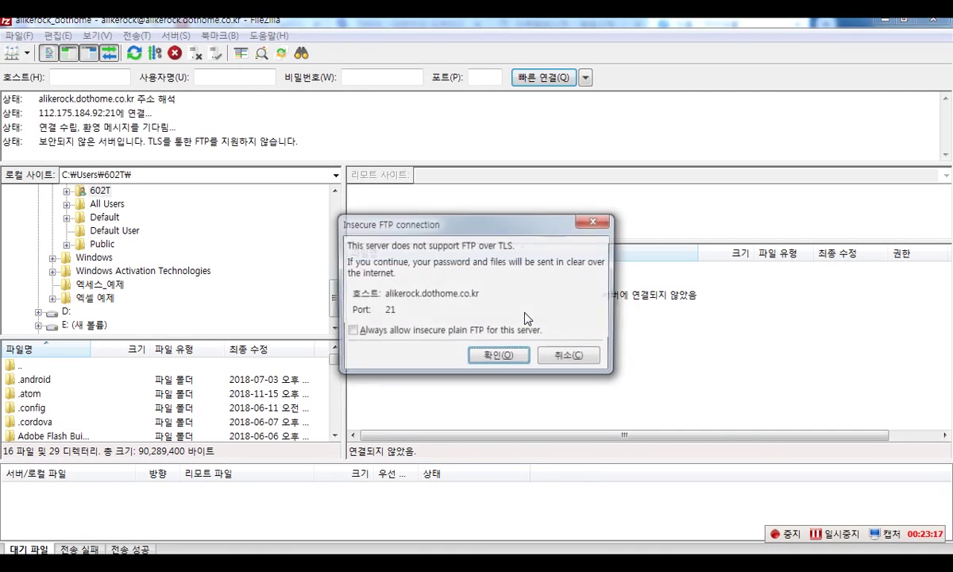
left_click(497, 356)
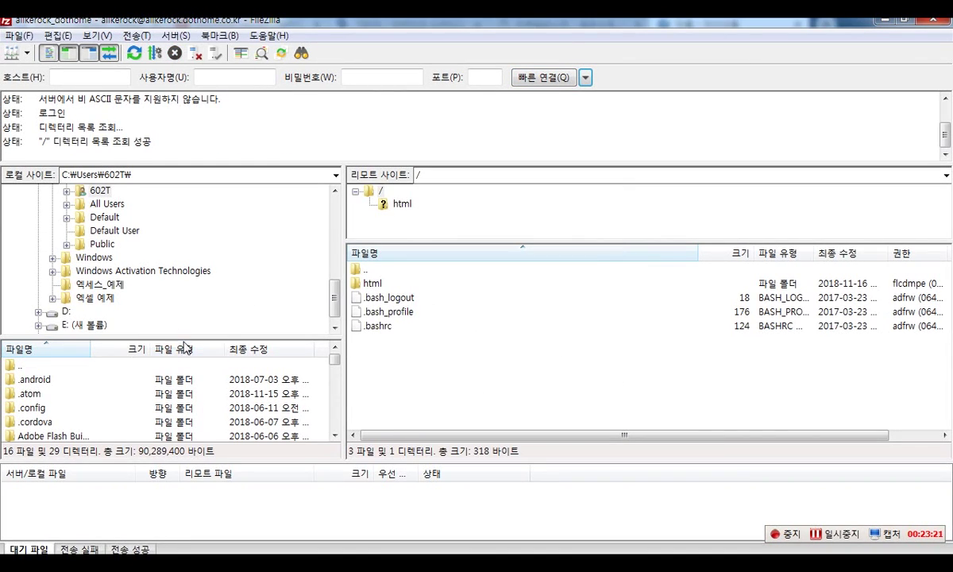
- Resize the local and remote panes and the local folder tree for easier browsing
left_click_drag(158, 336, 158, 240)
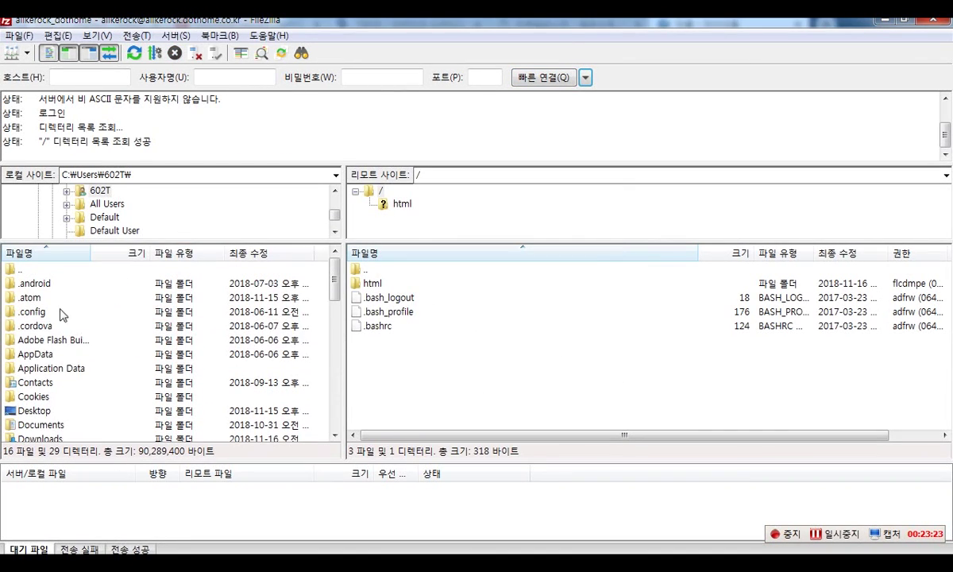
left_click(626, 324)
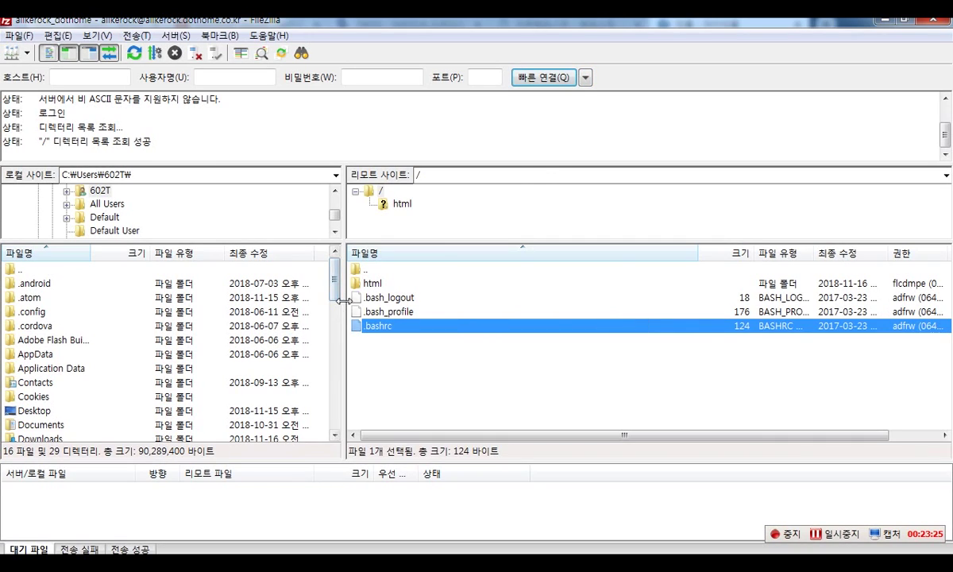
left_click_drag(343, 298, 461, 296)
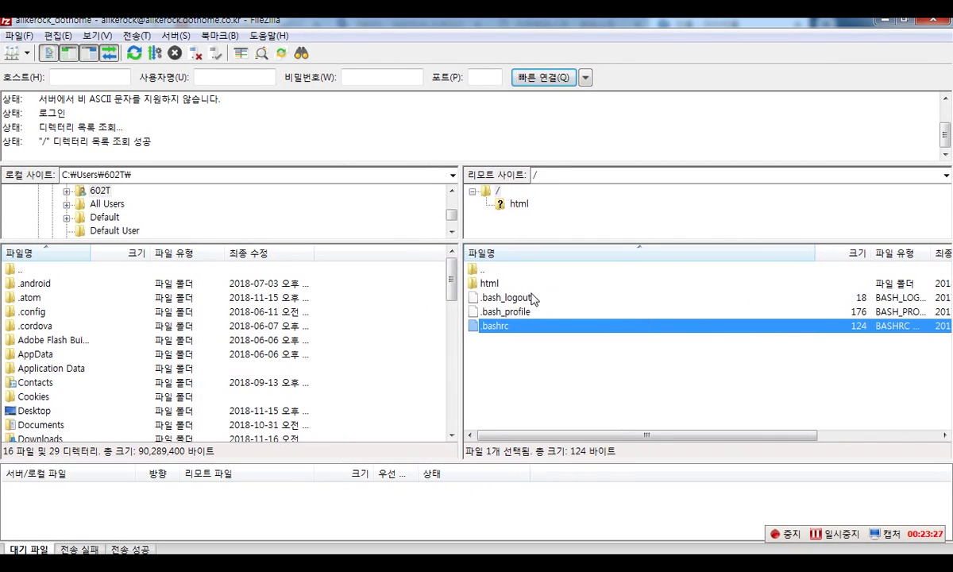
left_click_drag(459, 313, 443, 311)
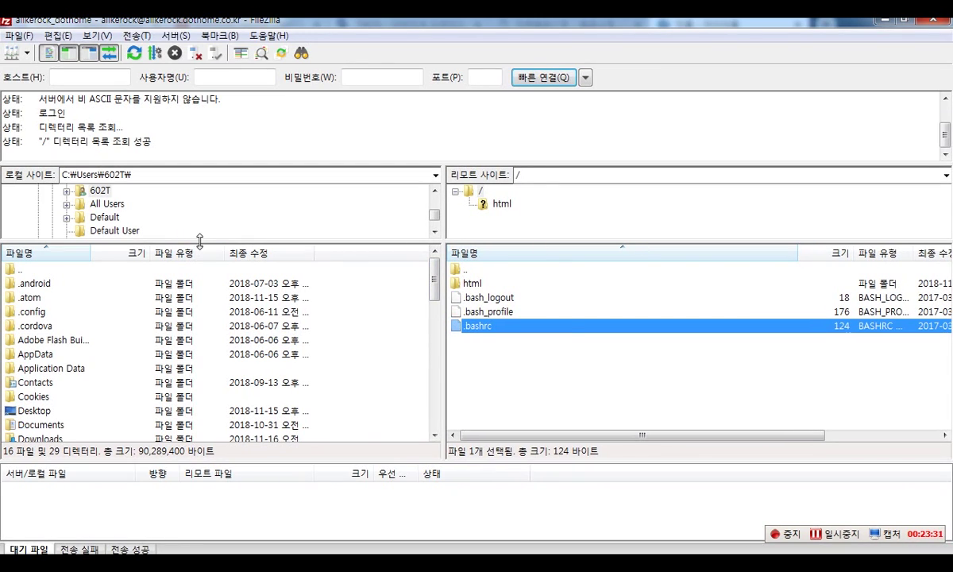
scroll(405, 286, "down", 10)
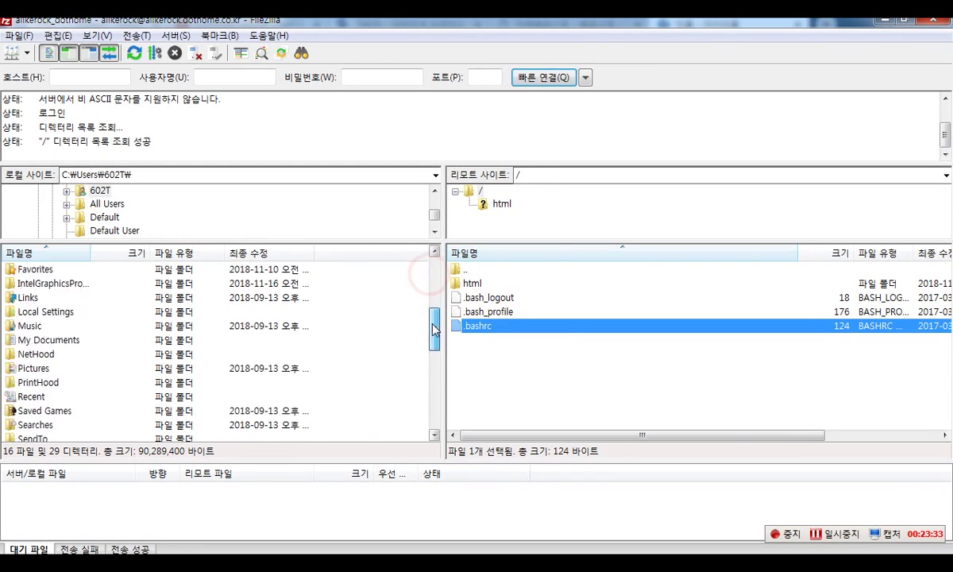
scroll(413, 349, "up", 10)
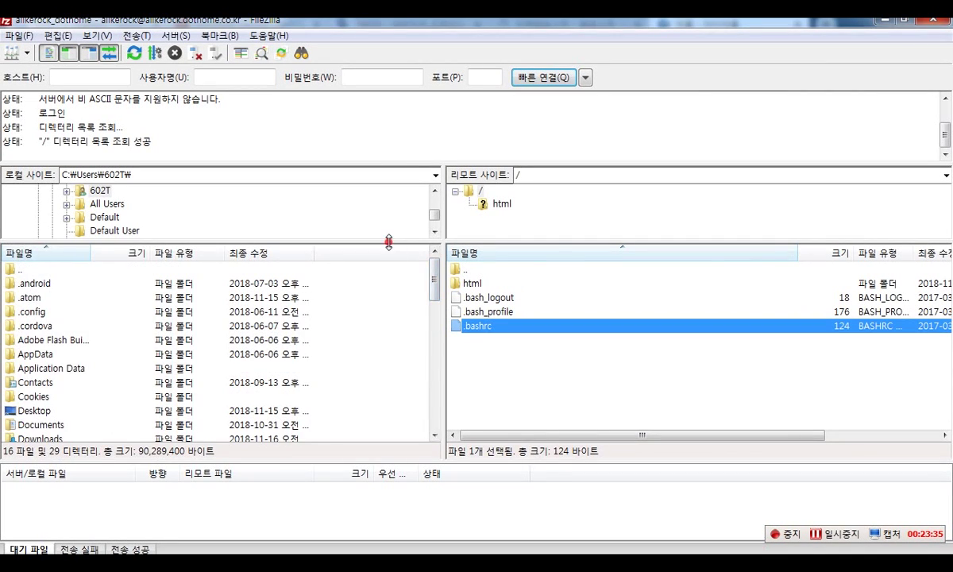
left_click_drag(387, 241, 270, 363)
- Expand F: > ING > PSD TO HTML > 11_pro_webdesign_PSD_to_html_ex in the local tree
left_click(85, 338)
left_click(103, 351)
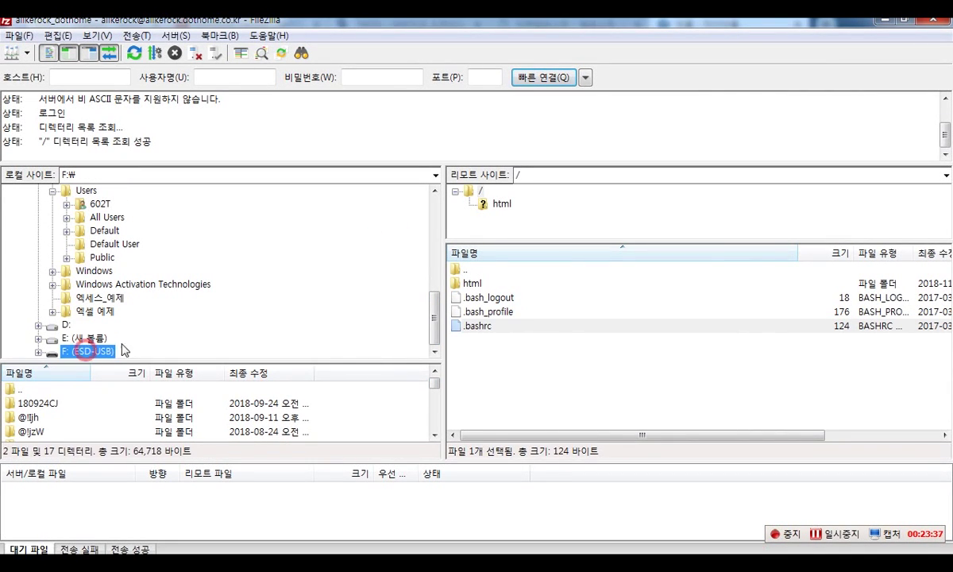
left_click(38, 352)
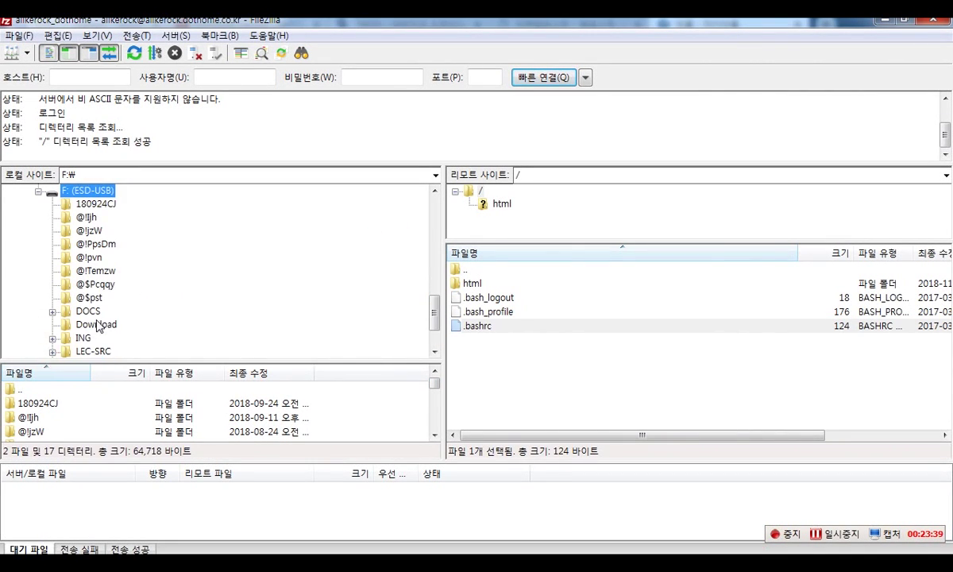
left_click(84, 338)
left_click(52, 338)
left_click(116, 283)
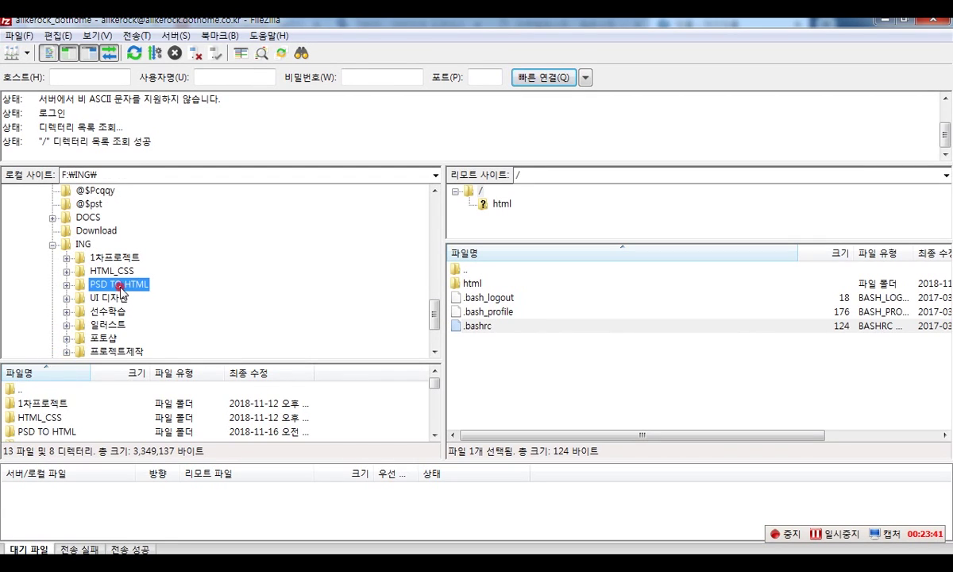
left_click(67, 284)
left_click(99, 298)
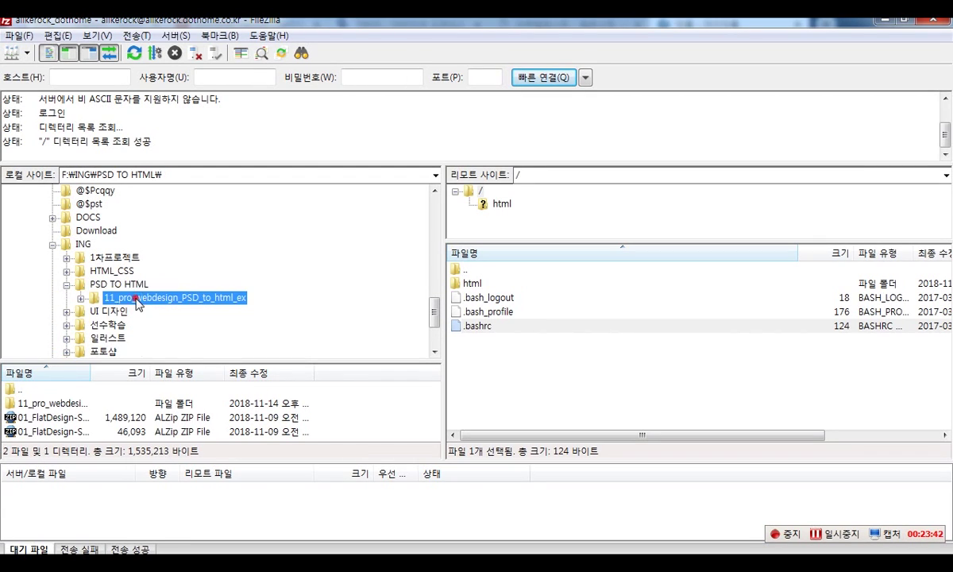
left_click(81, 298)
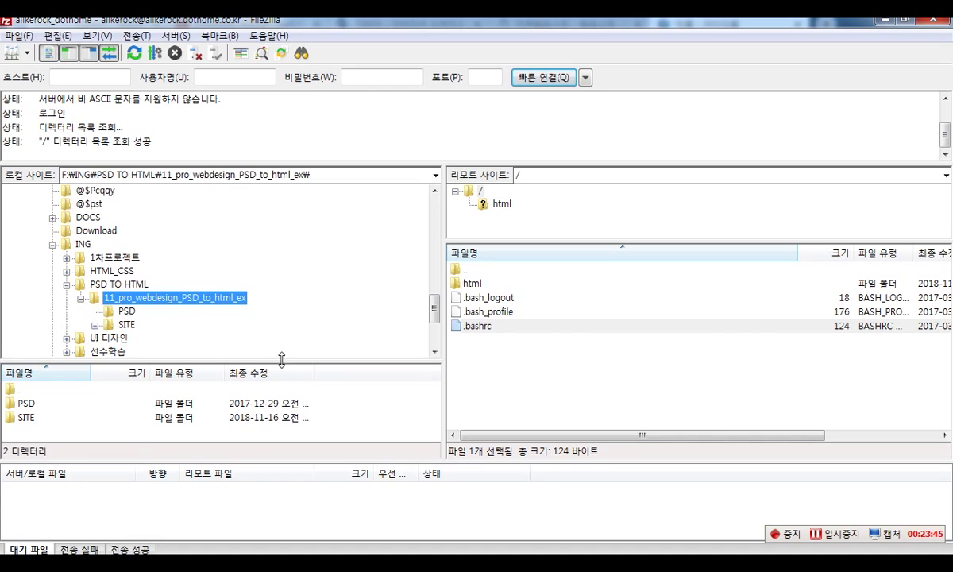
- Open the SITE folder and select the zip archive inside it
left_click_drag(281, 360, 310, 266)
left_click(436, 257)
left_click(436, 257)
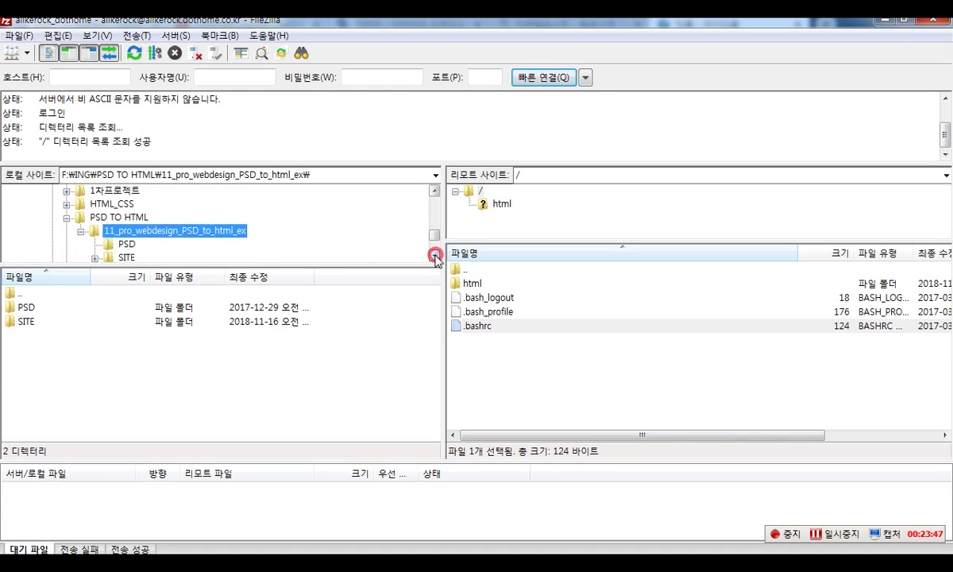
left_click(125, 244)
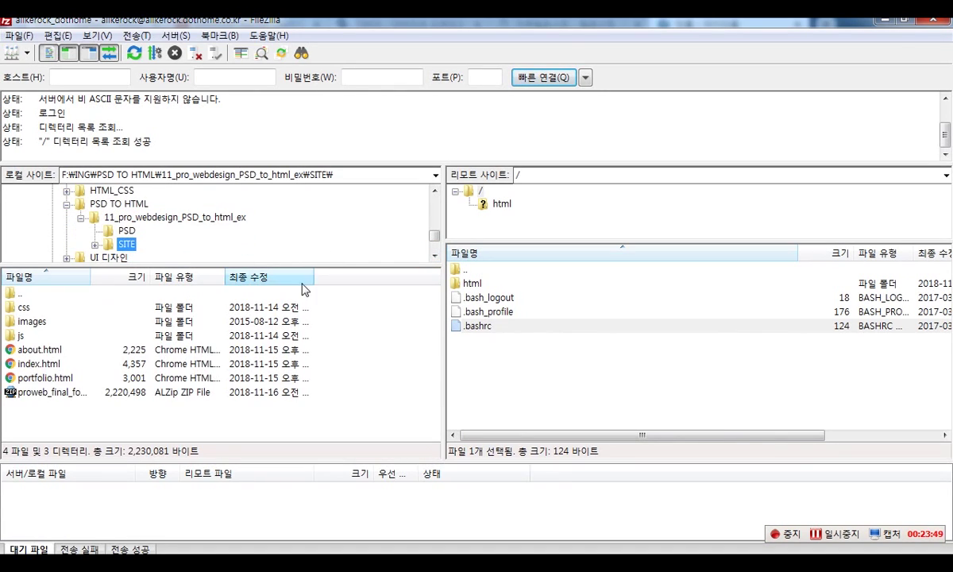
left_click(435, 256)
left_click(435, 255)
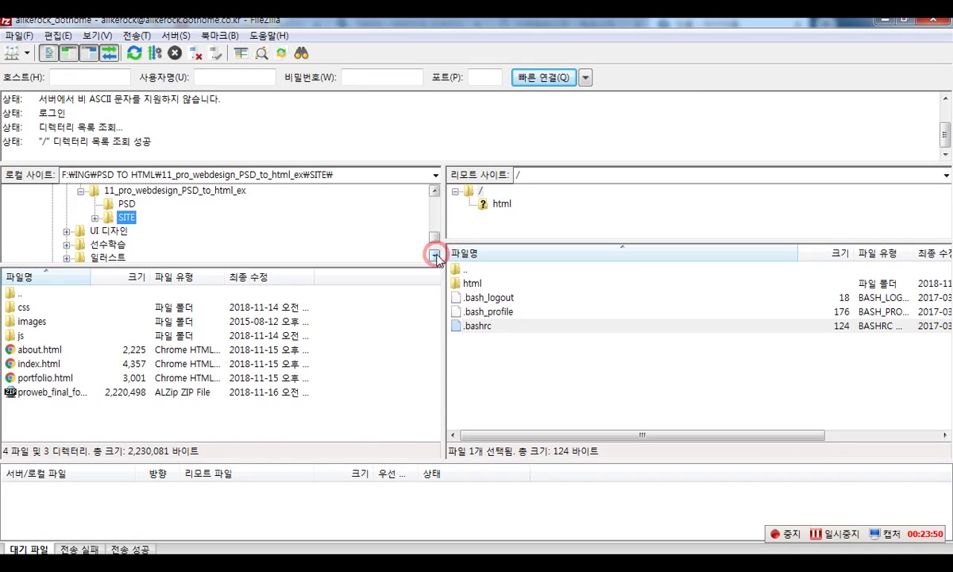
left_click(435, 191)
left_click_drag(261, 267, 272, 243)
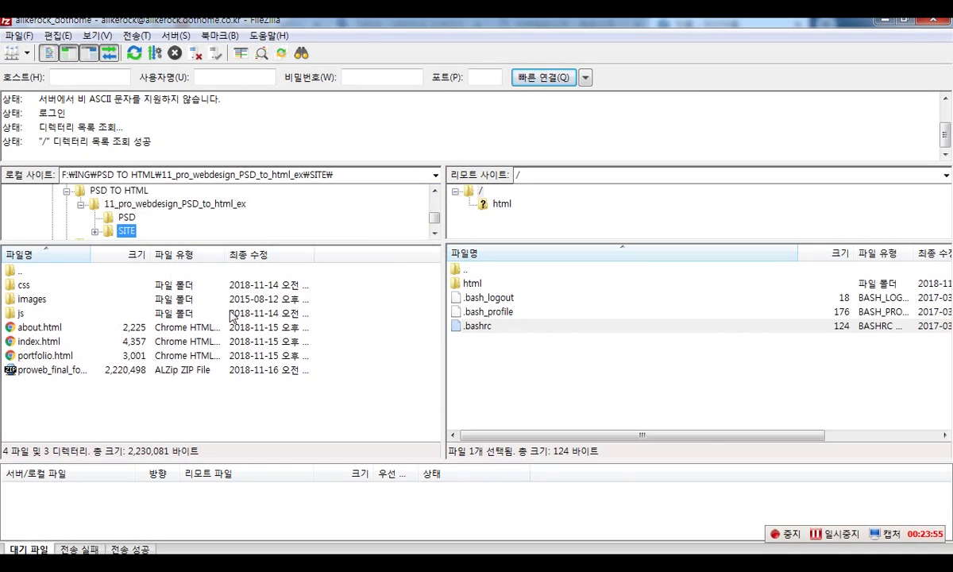
left_click(46, 370)
- Delete proweb_final_for_ftp.zip from the local SITE folder, confirming with 예 (Yes)
key("Delete")
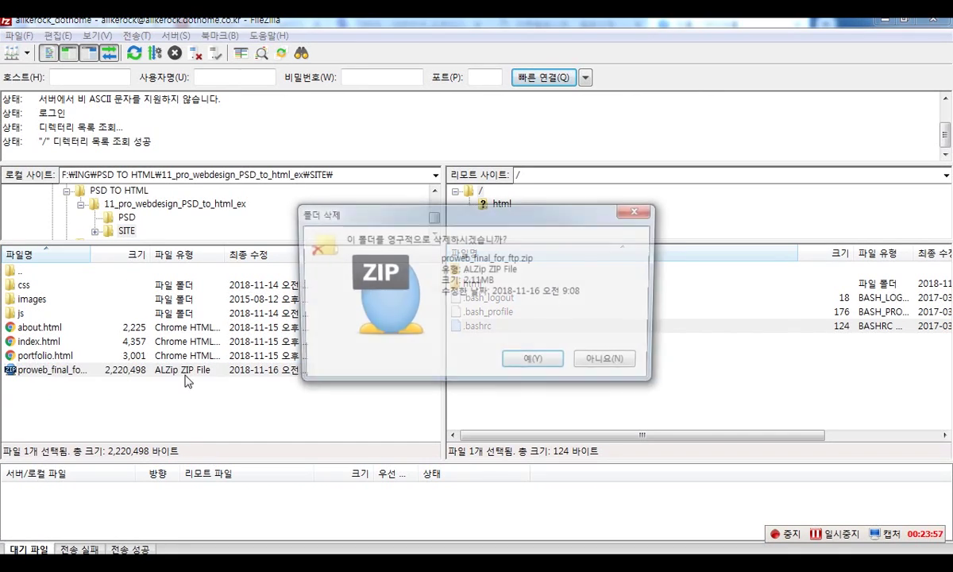
left_click(552, 367)
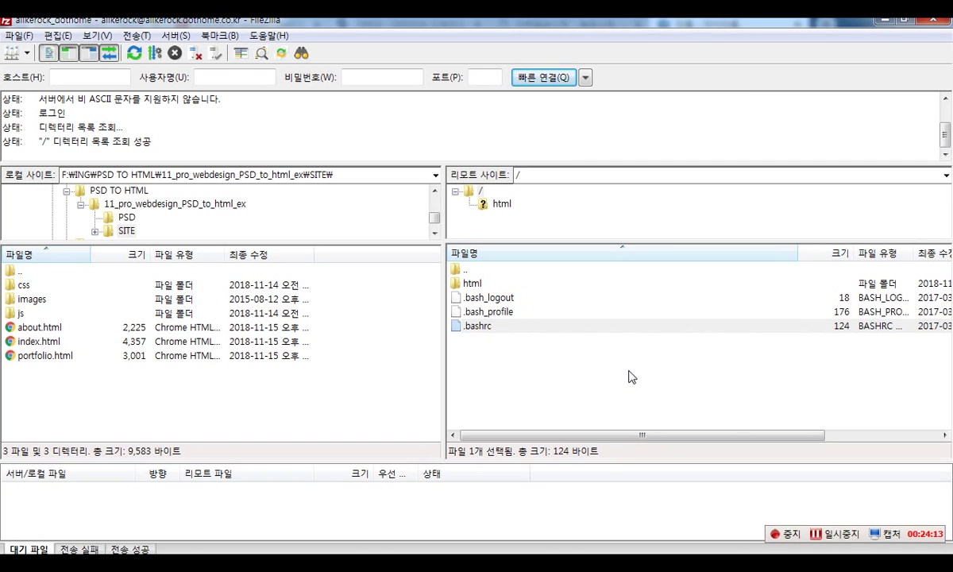
left_click(618, 384)
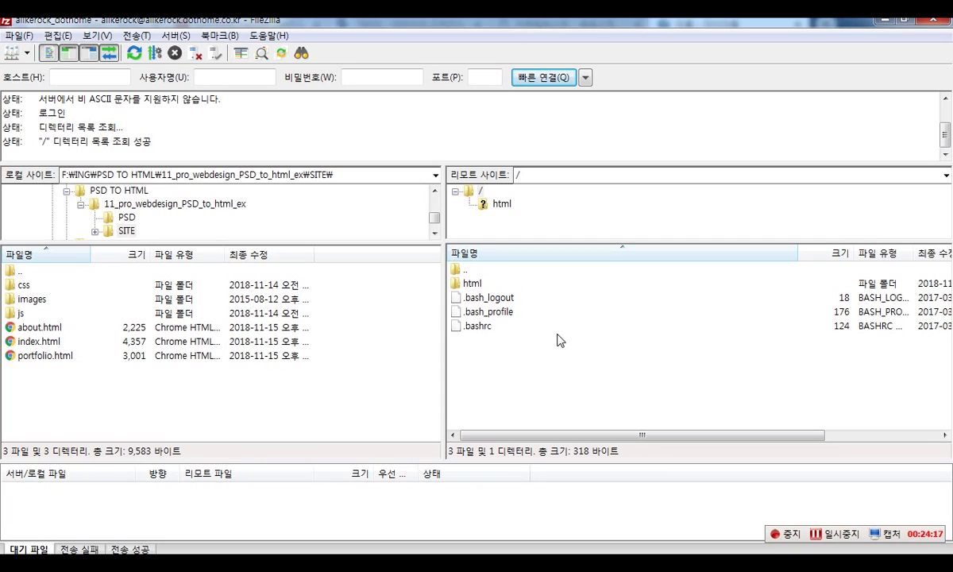
- Open the empty html folder on the dothome server
left_click(478, 283)
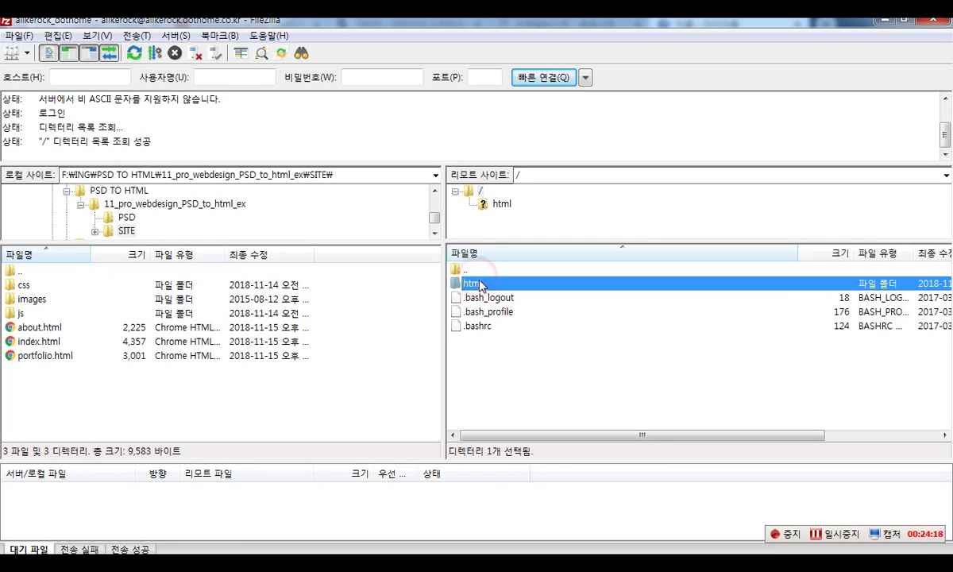
double_click(474, 284)
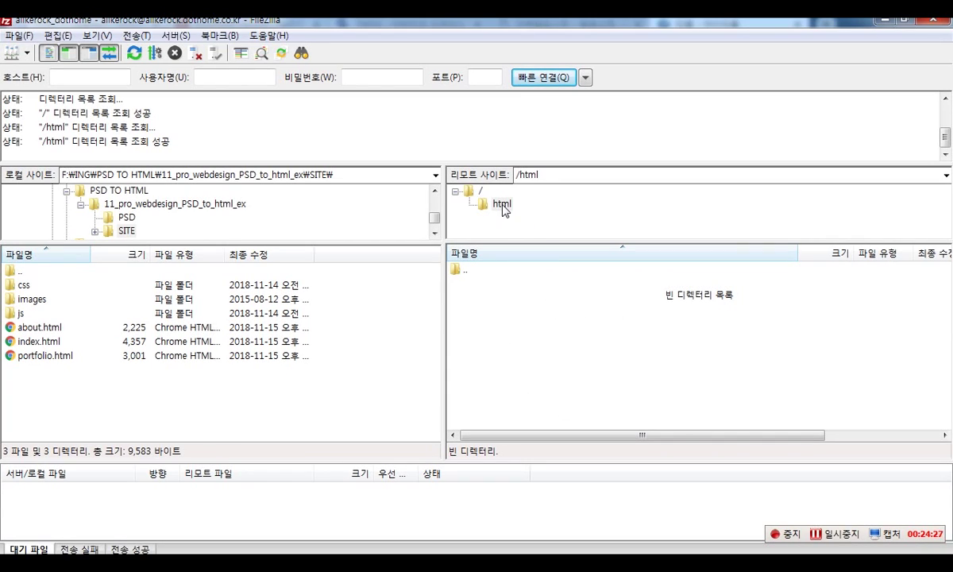
left_click(499, 319)
left_click(502, 203)
left_click(845, 535)
- Try selecting the local site files, then clear the selection
left_click_drag(191, 419, 32, 270)
left_click(139, 423)
left_click_drag(153, 389, 48, 267)
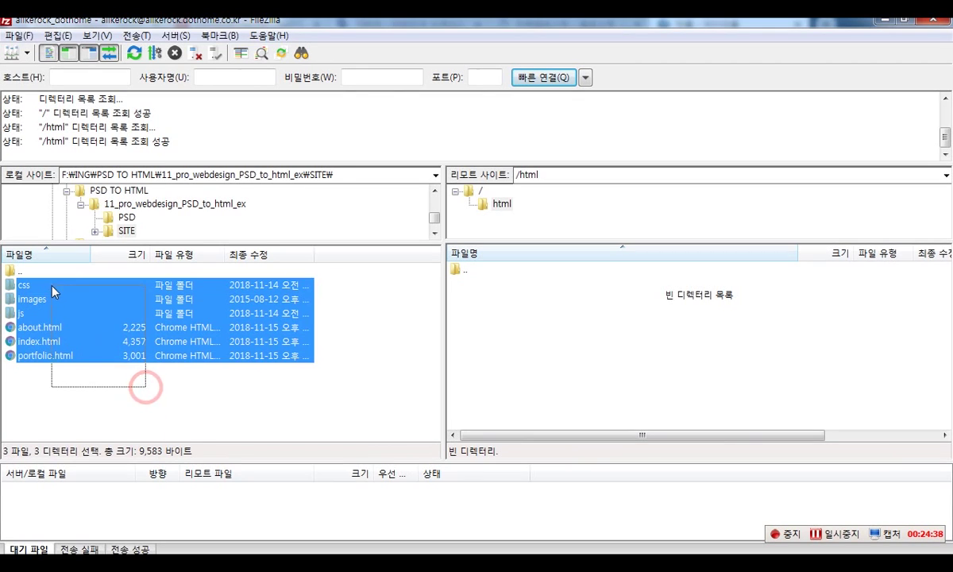
left_click(115, 375)
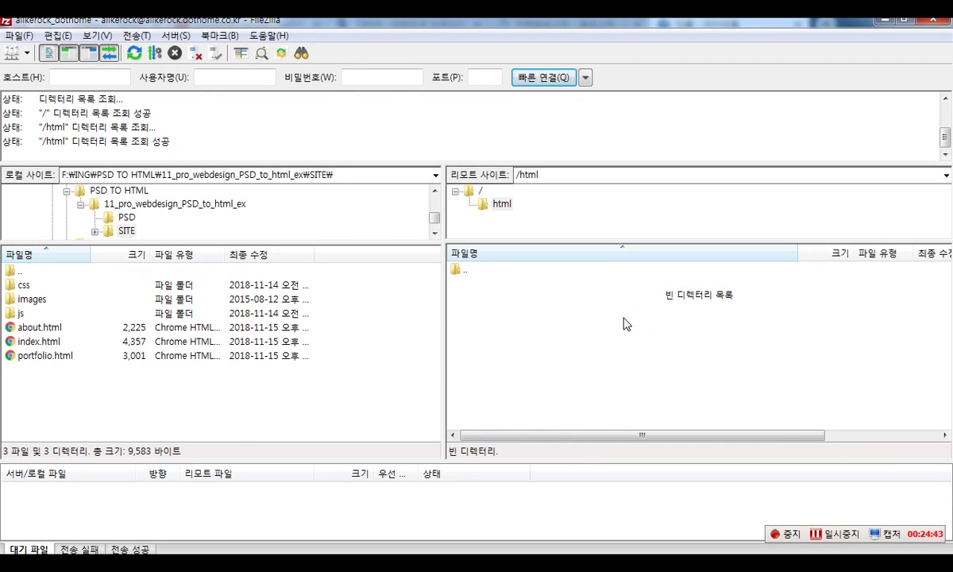
key("alt+Tab")
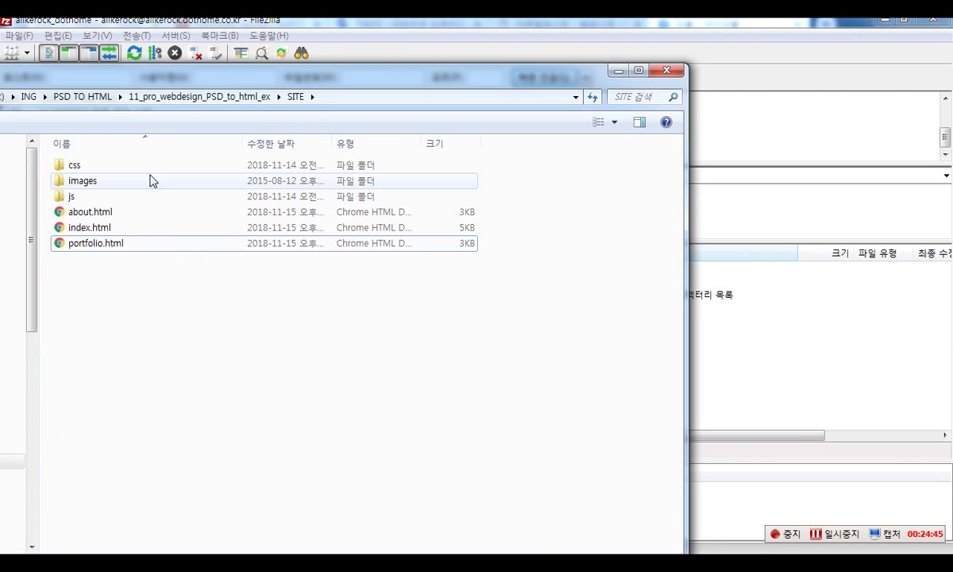
left_click_drag(214, 77, 229, 77)
left_click_drag(687, 190, 436, 191)
left_click_drag(254, 76, 356, 75)
left_click_drag(142, 148, 304, 340)
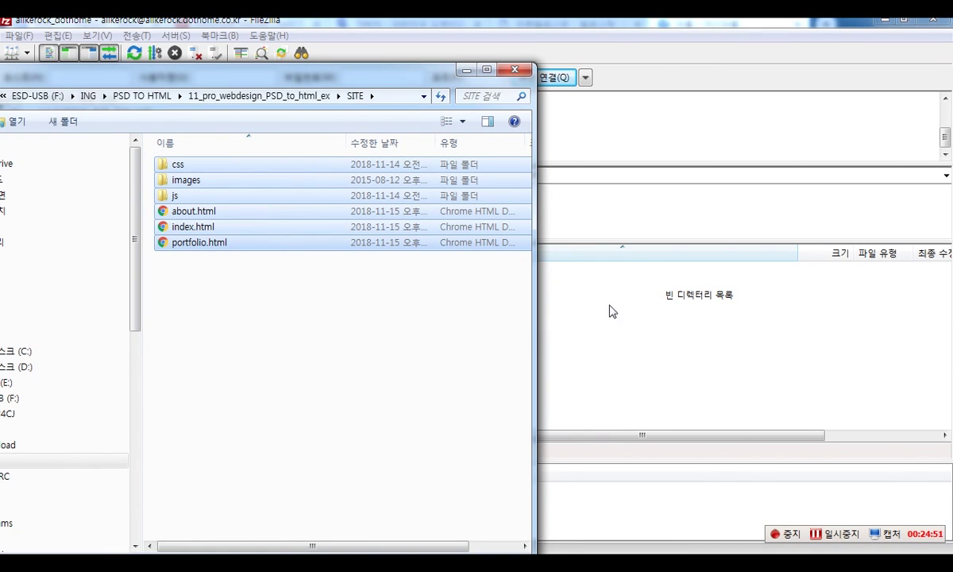
left_click(468, 73)
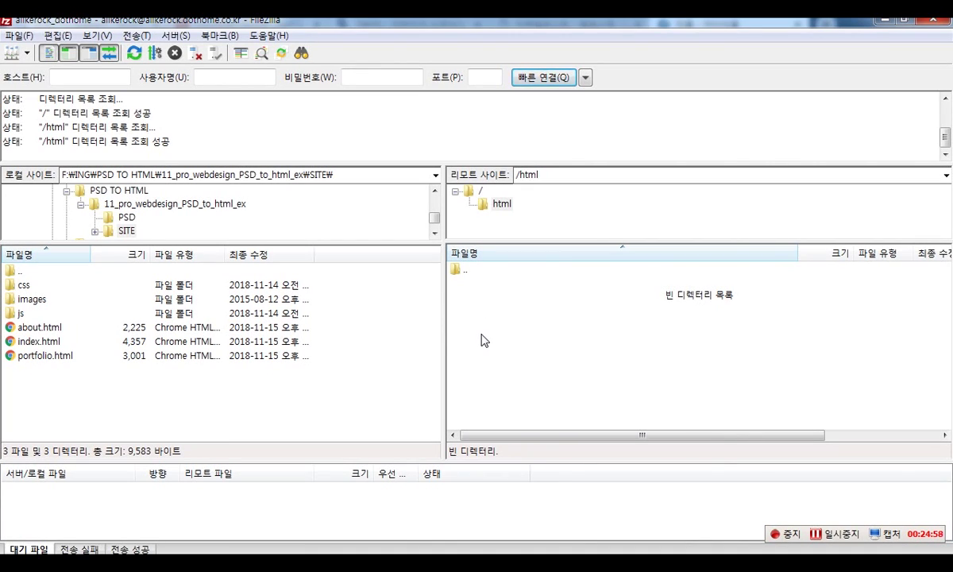
- Select the six local site items and try dragging them onto the server
left_click_drag(181, 383, 53, 287)
left_click_drag(219, 327, 252, 392)
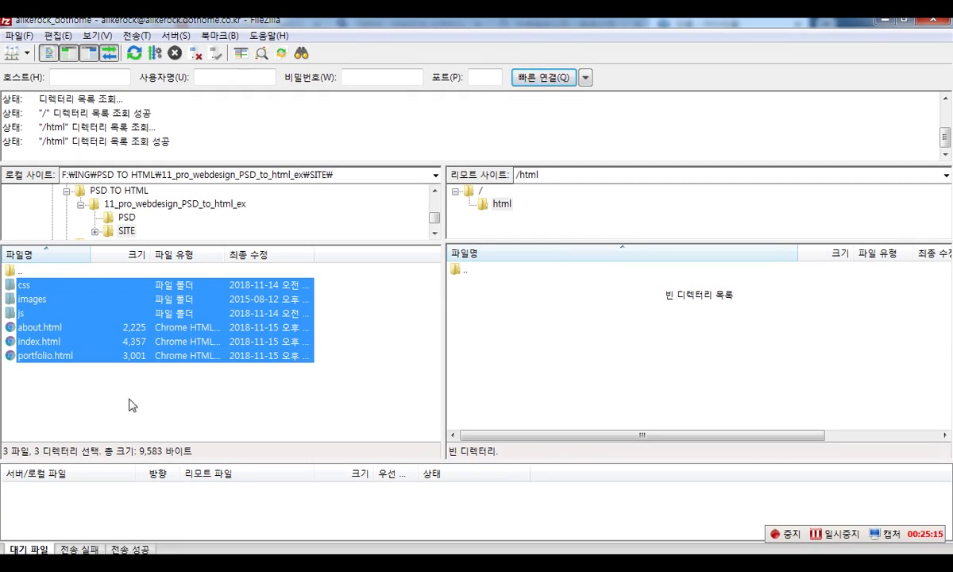
left_click(123, 389)
left_click_drag(169, 399, 48, 269)
left_click(204, 390)
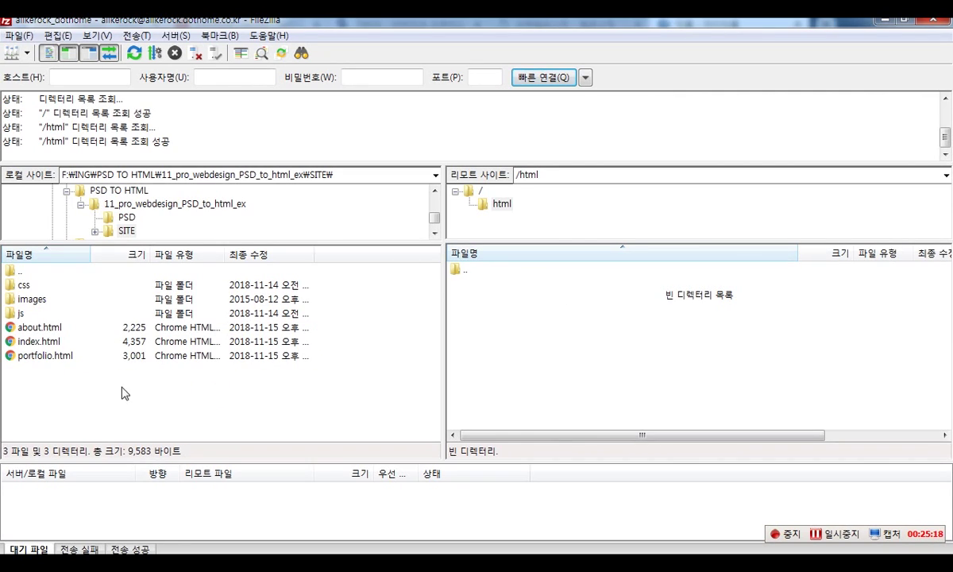
- Upload css, images, js and the three HTML pages via 업로드, entering the server password
left_click_drag(123, 392, 48, 270)
right_click(74, 294)
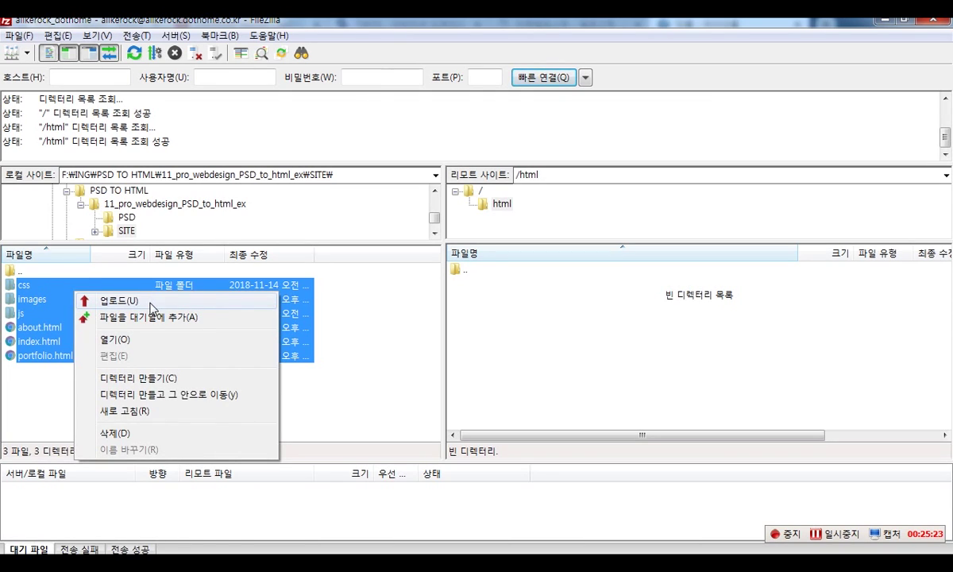
left_click(143, 301)
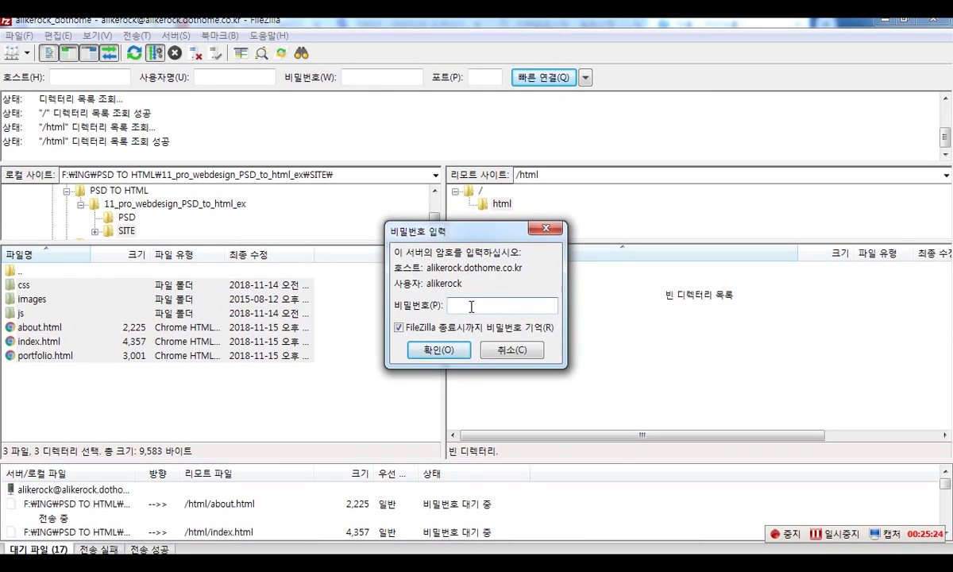
type("*********")
key("Return")
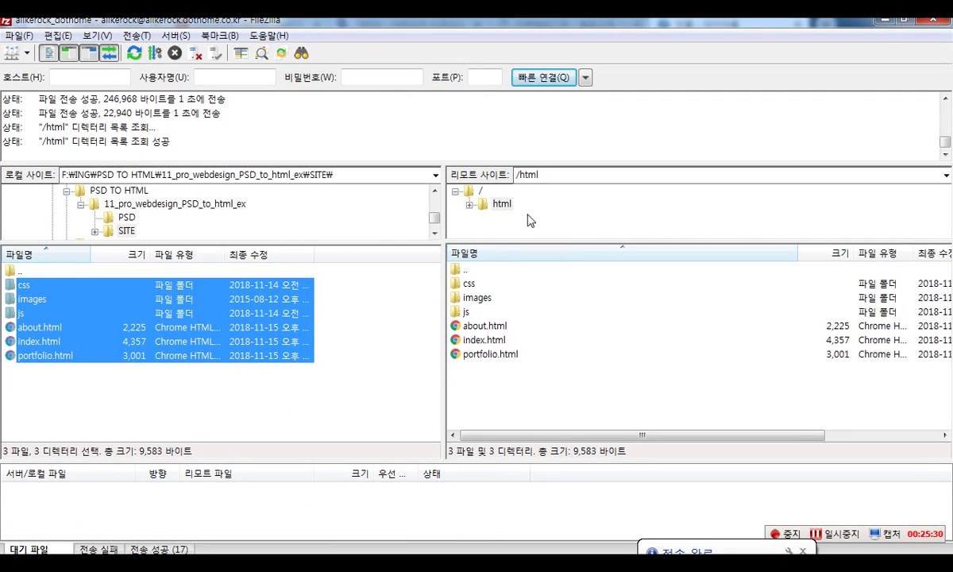
left_click(501, 205)
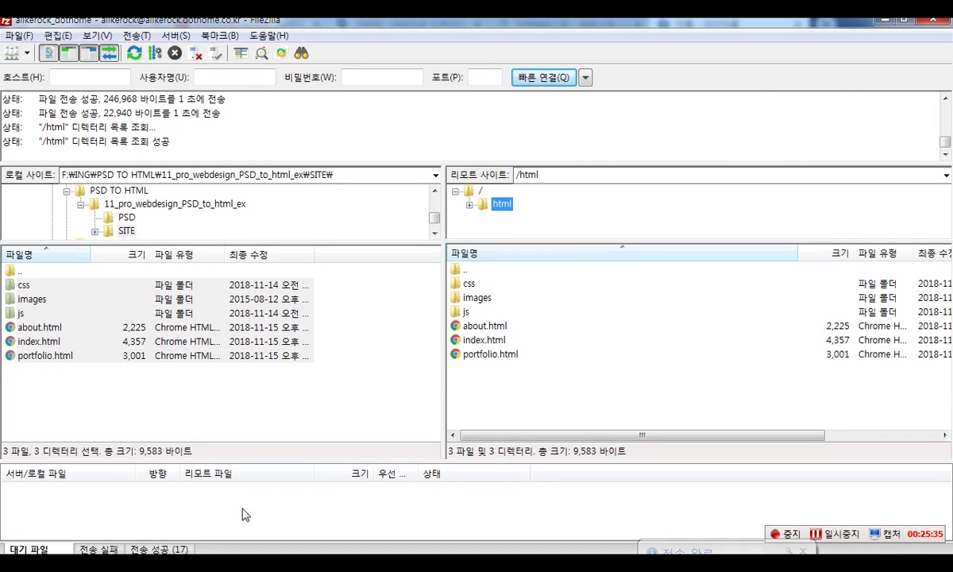
left_click(214, 566)
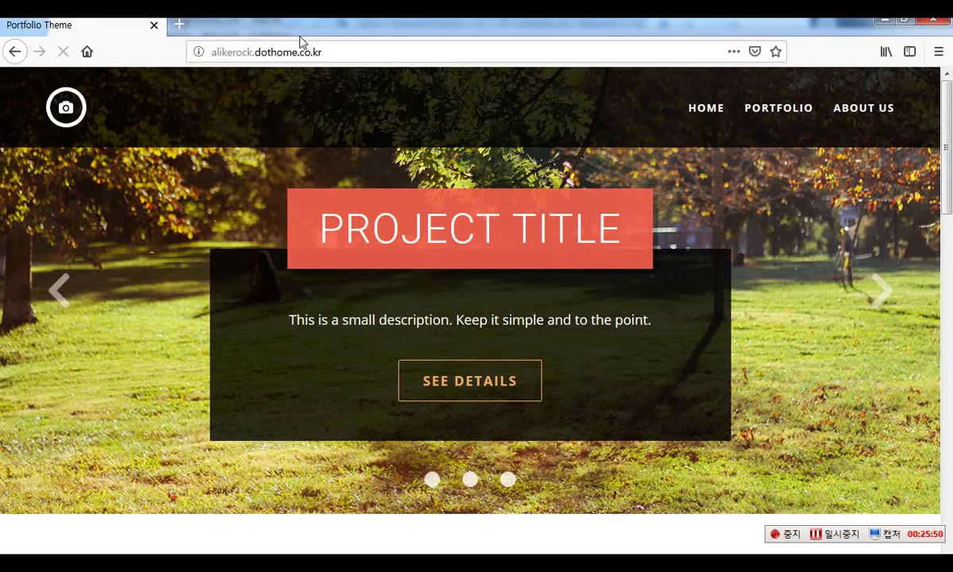
key("ctrl+minus")
key("ctrl+minus")
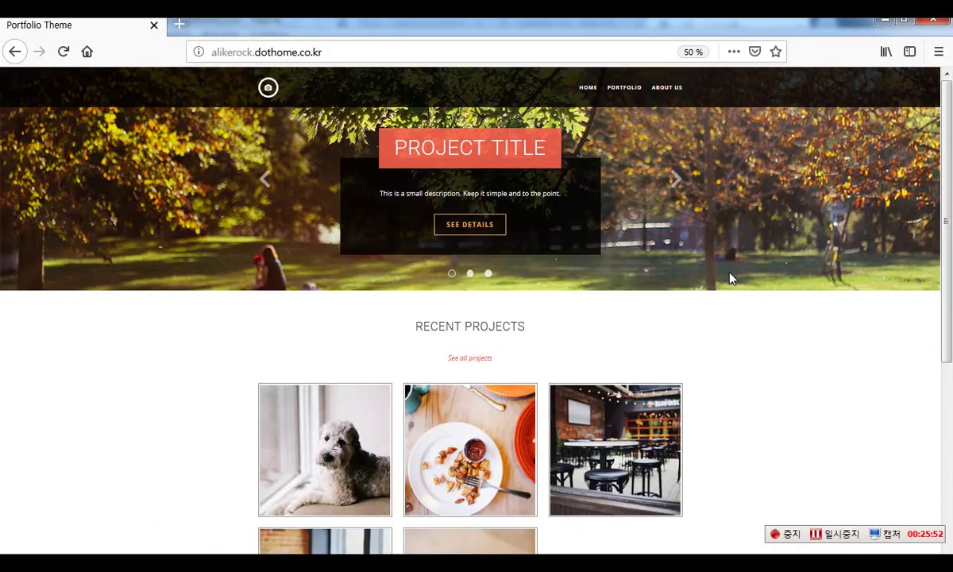
key("ctrl+plus")
left_click(361, 51)
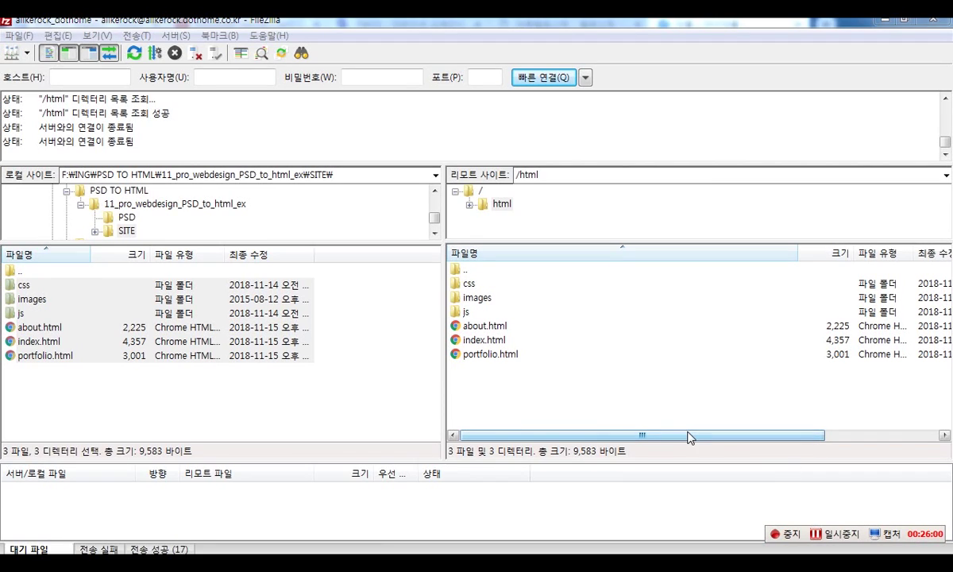
- Rename index.html in the server's /html folder to main.html
left_click(491, 341)
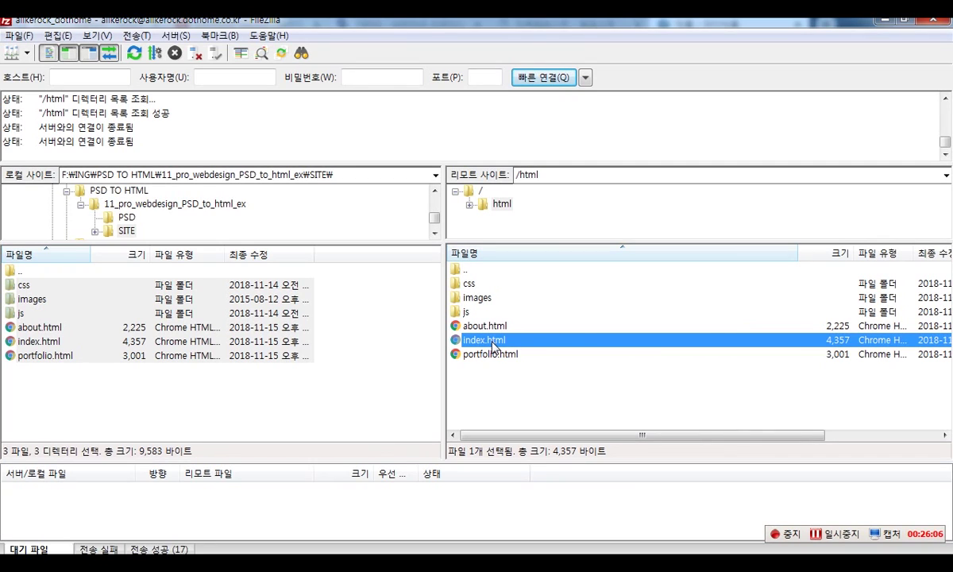
left_click(492, 343)
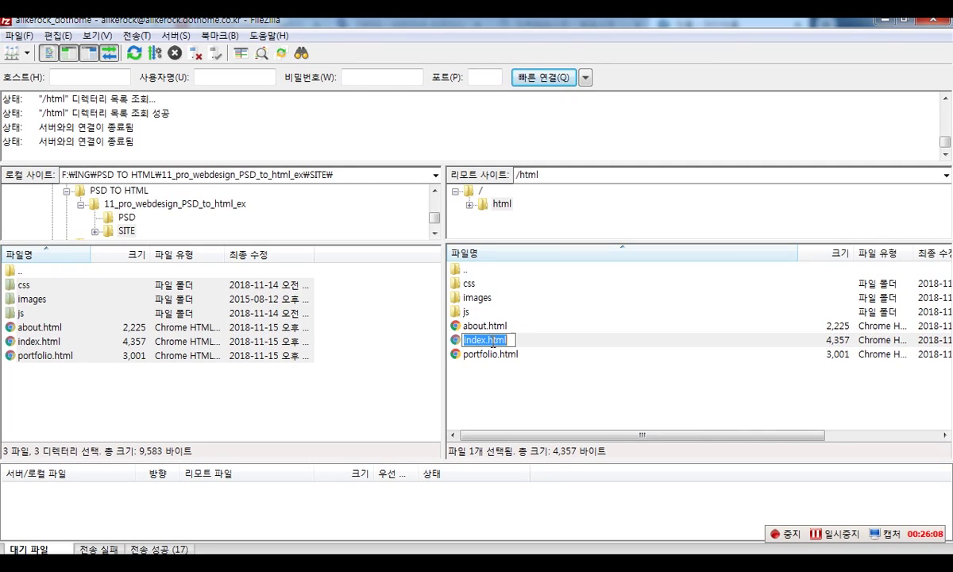
left_click(492, 341)
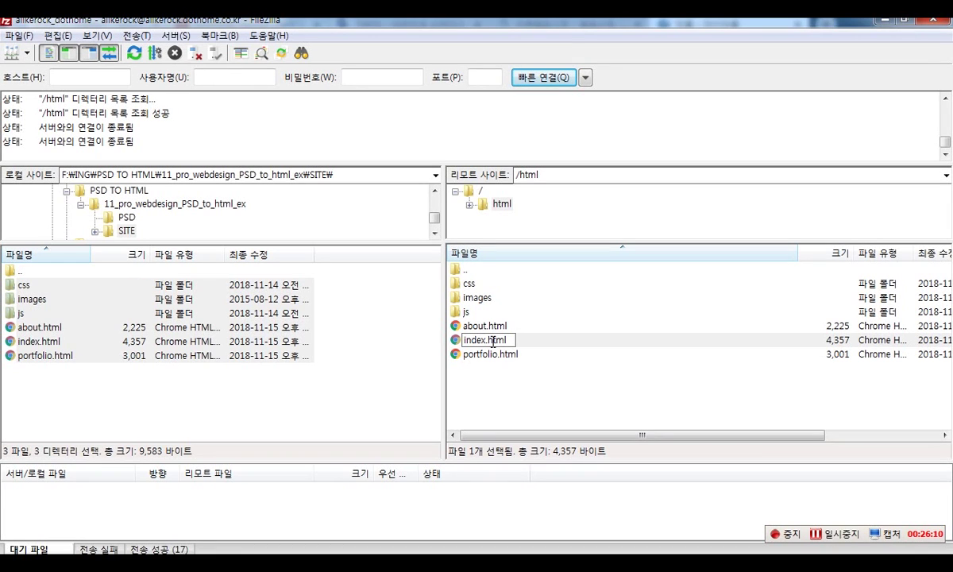
key("shift+Home")
type("main")
key("Return")
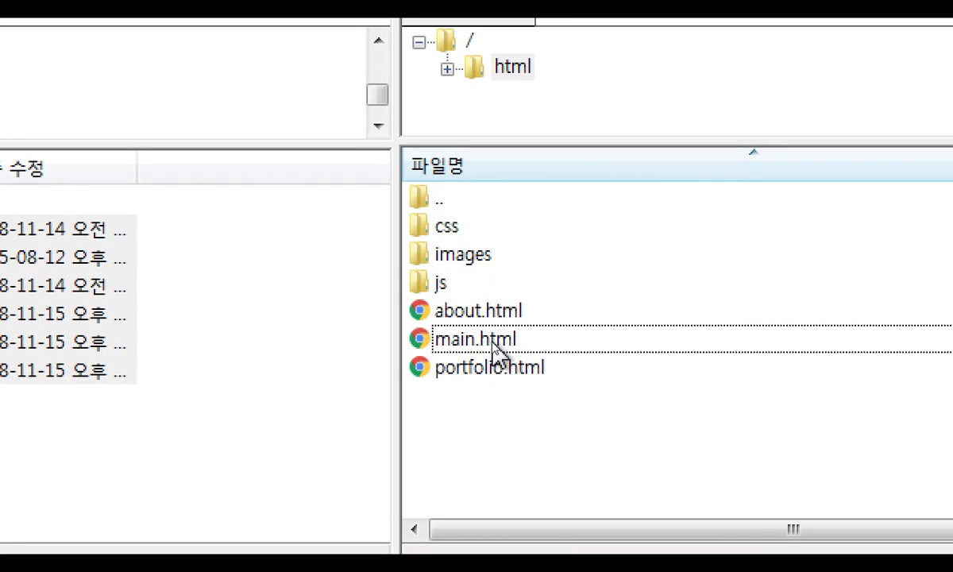
left_click(492, 344)
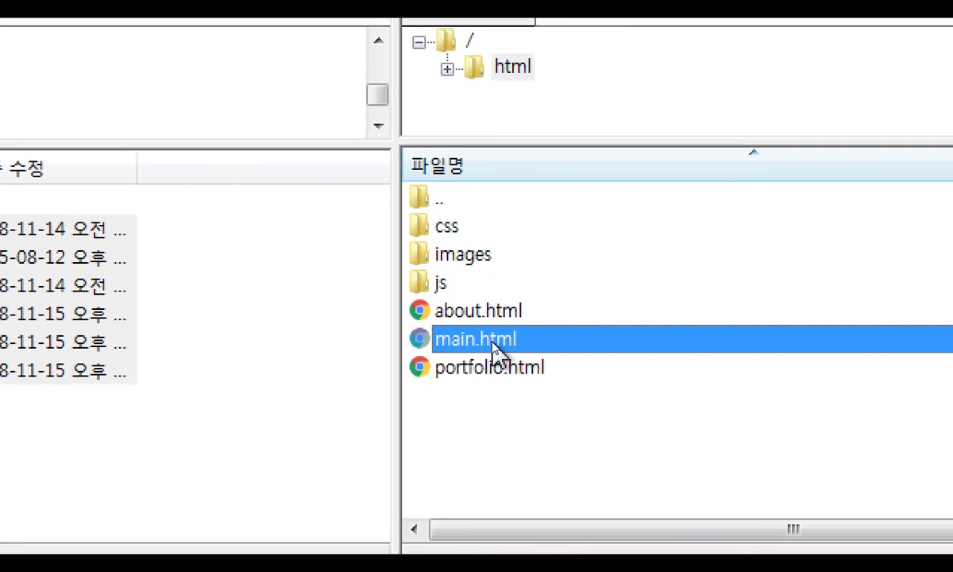
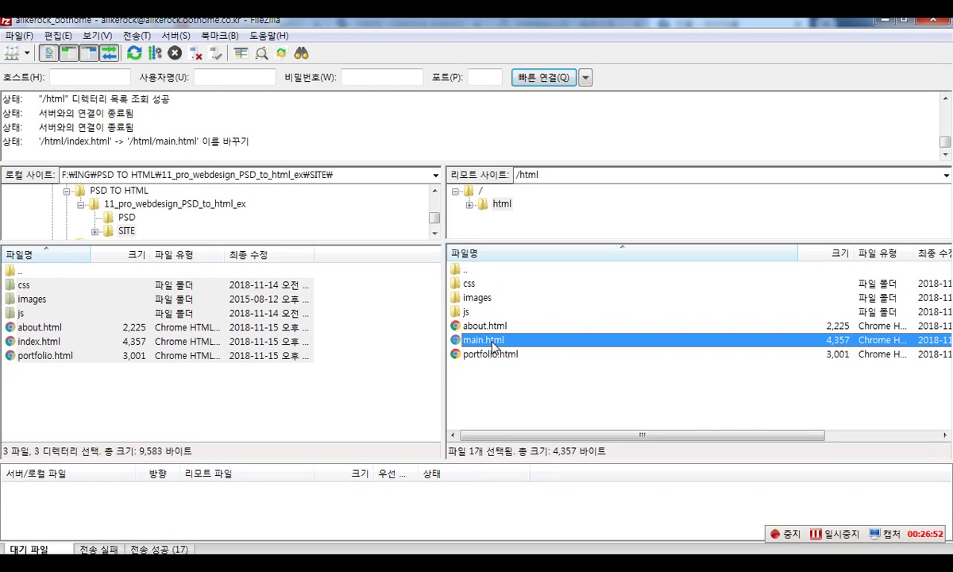
- Reload the site in Firefox to find a 403 Forbidden error, then start renaming the server's main.html
key("alt+Tab")
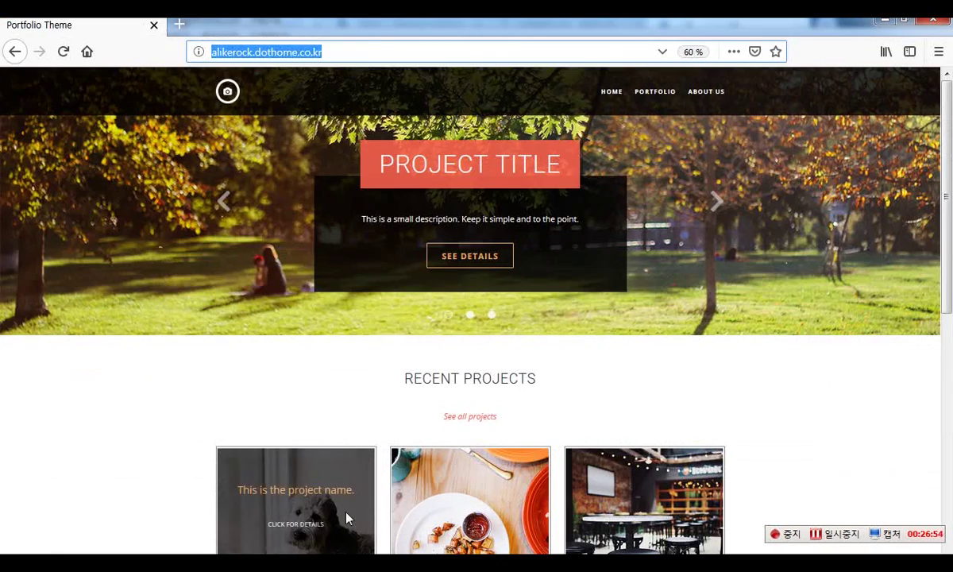
key("Return")
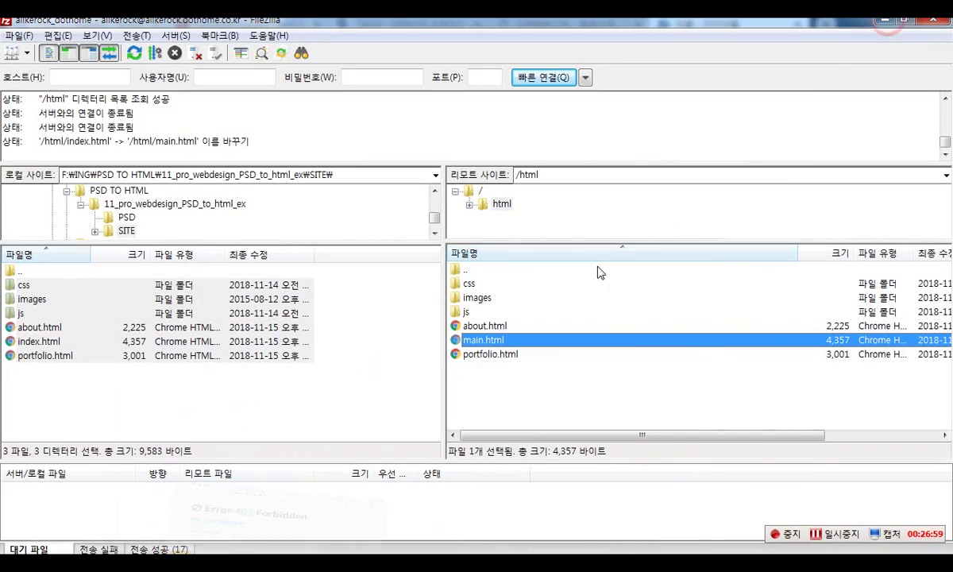
left_click(883, 18)
left_click(488, 340)
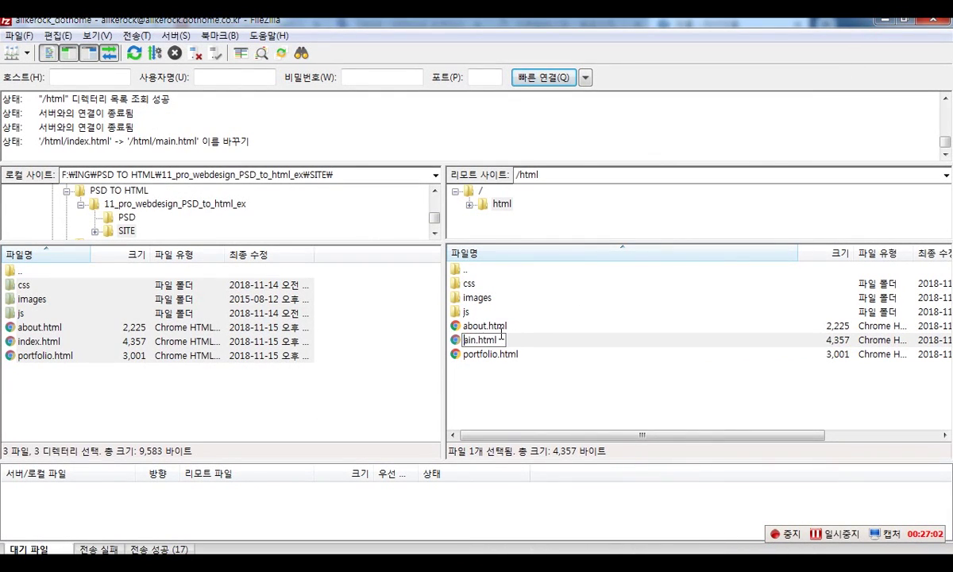
- Rename main.html on the server back to index.html
type("inde")
type("x")
key("Return")
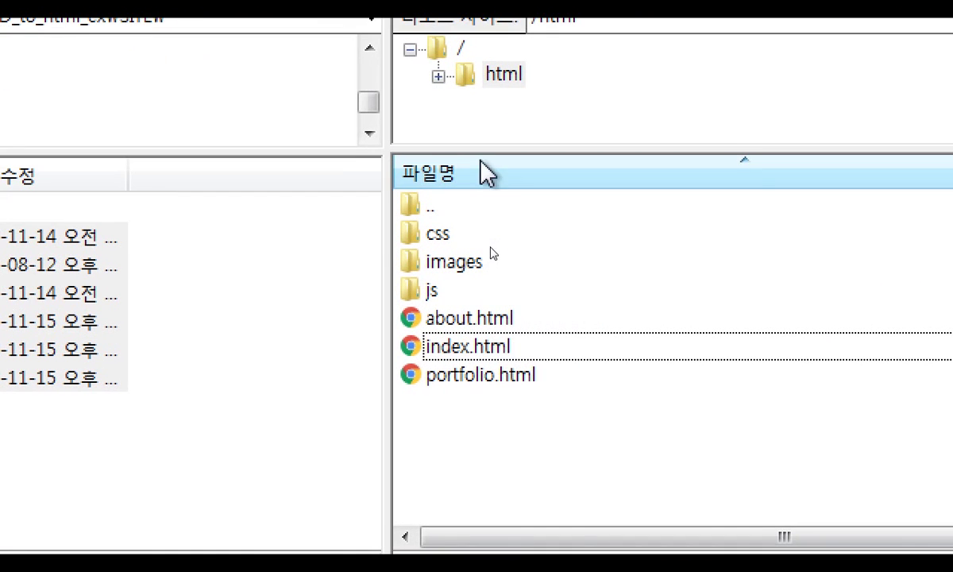
left_click(501, 340)
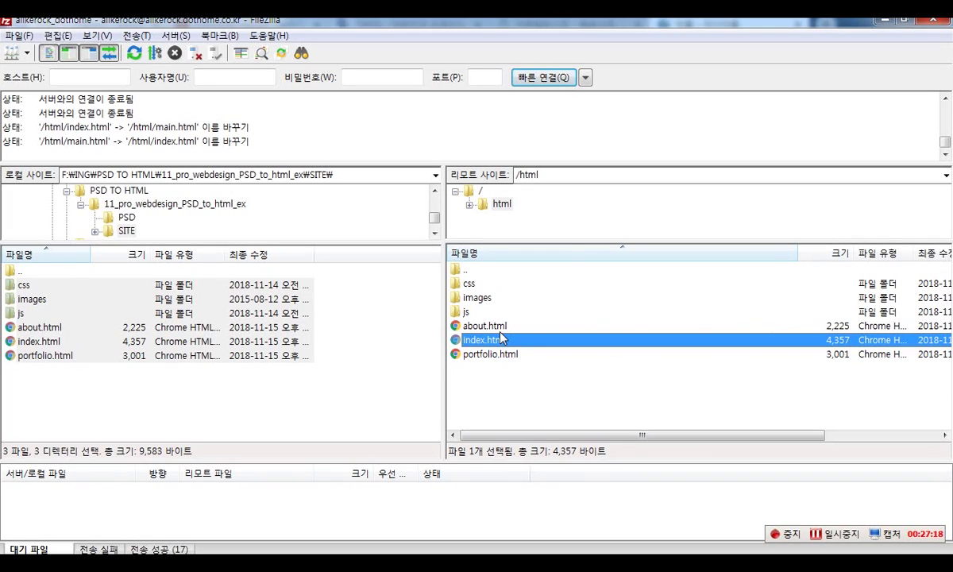
- Create a new folder named proweb inside the server's /html directory
left_click(504, 388)
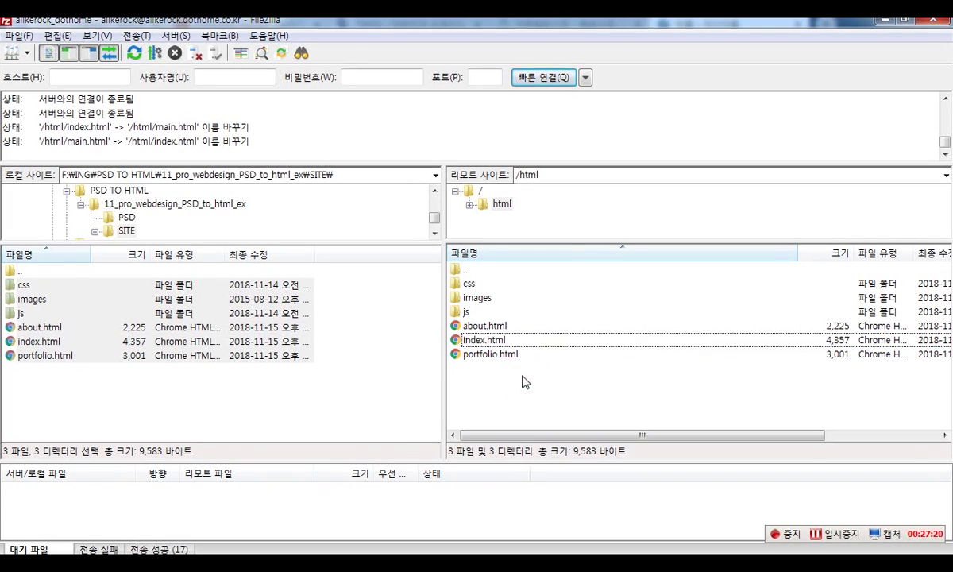
right_click(503, 388)
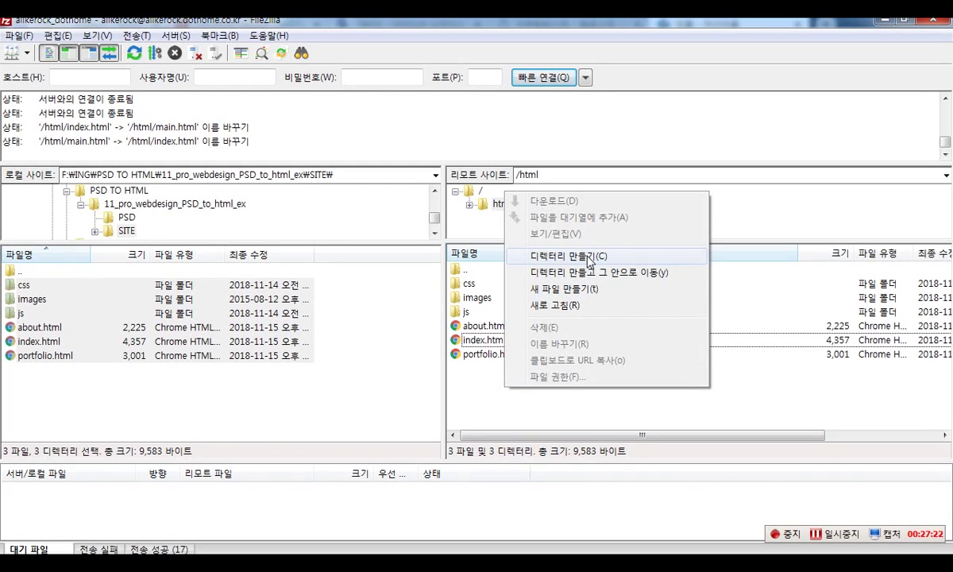
left_click(481, 403)
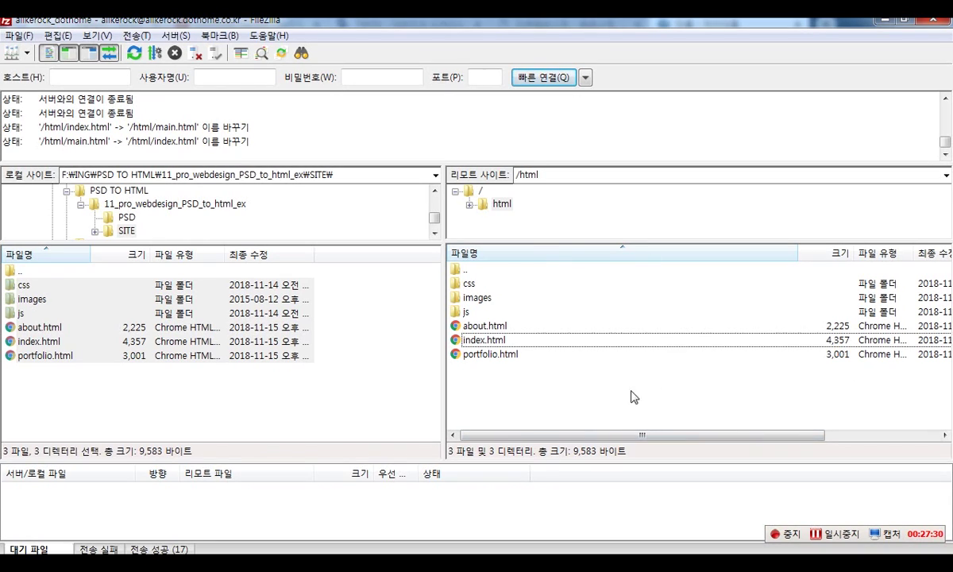
right_click(578, 383)
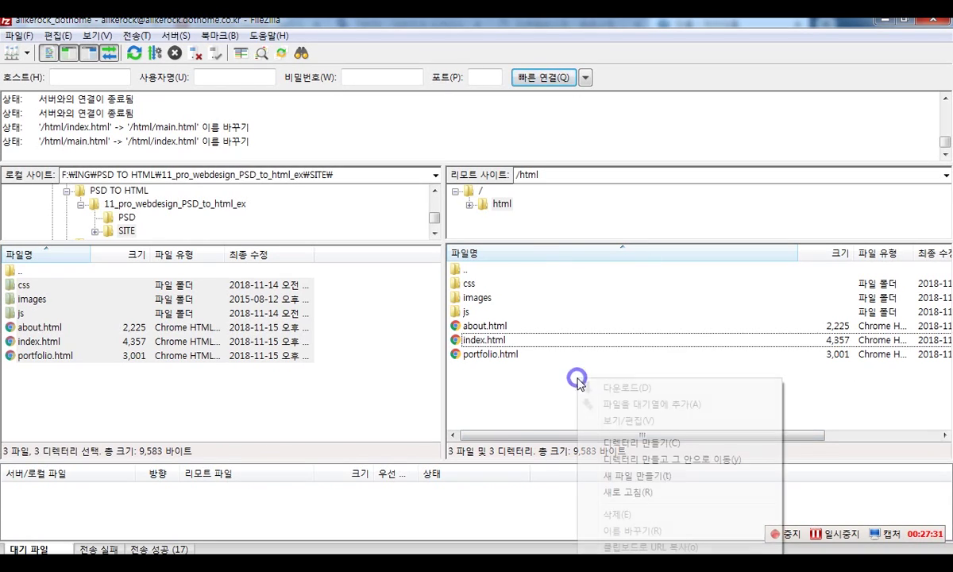
left_click(671, 443)
type("[")
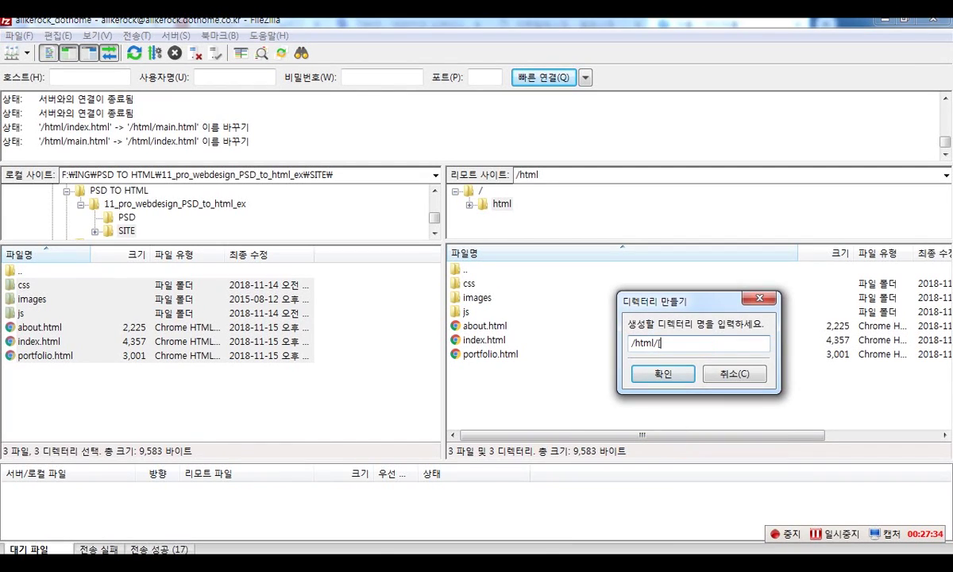
key("BackSpace")
type("po")
key("BackSpace")
type("roweb")
key("Return")
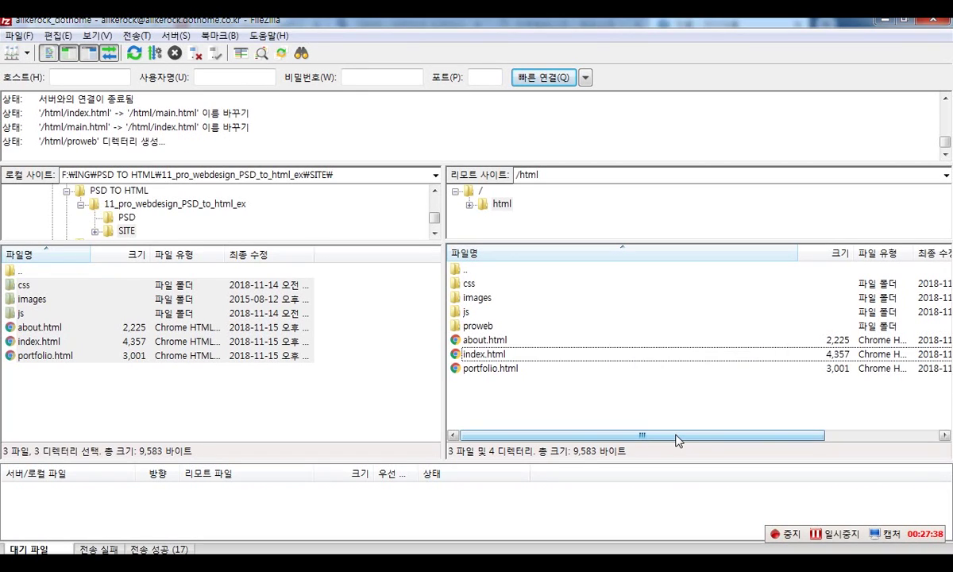
left_click(486, 326)
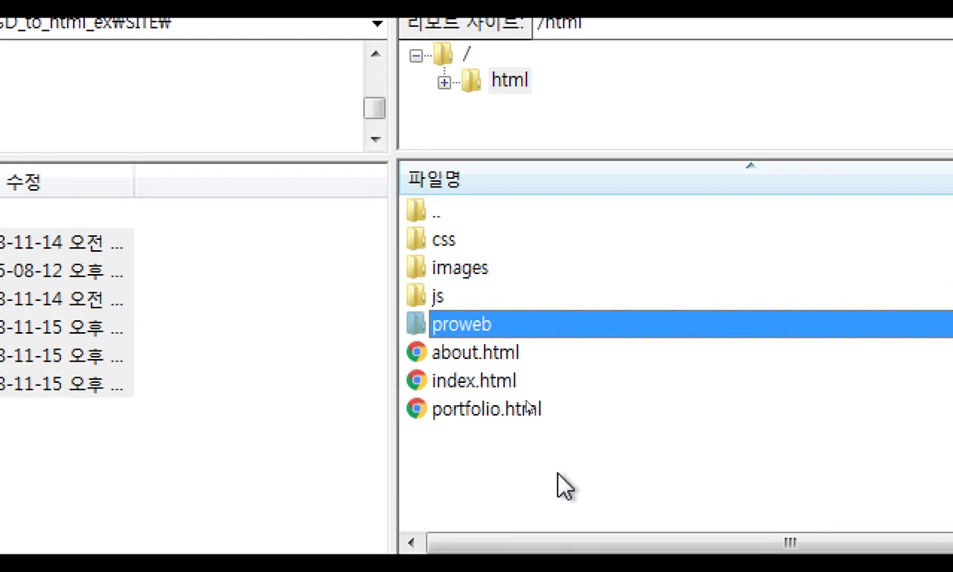
- Move css, images, js, about.html, index.html and portfolio.html into the proweb folder
left_click_drag(602, 478, 420, 232)
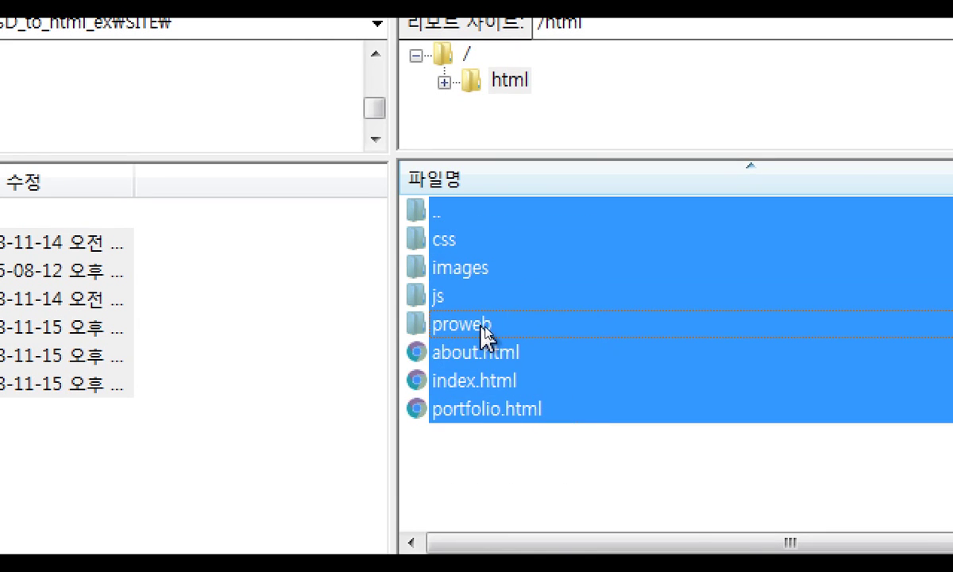
left_click(481, 325, "ctrl")
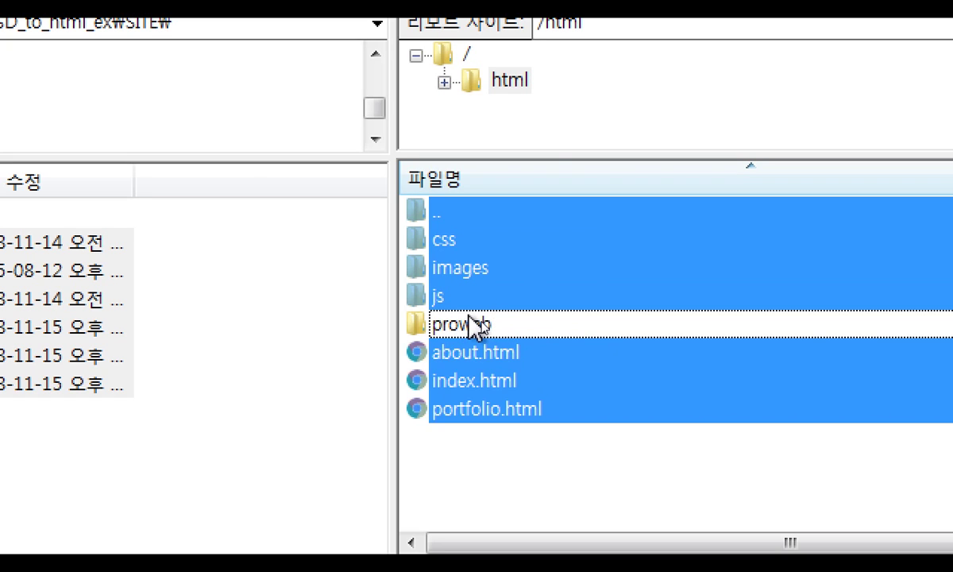
left_click(469, 213, "ctrl")
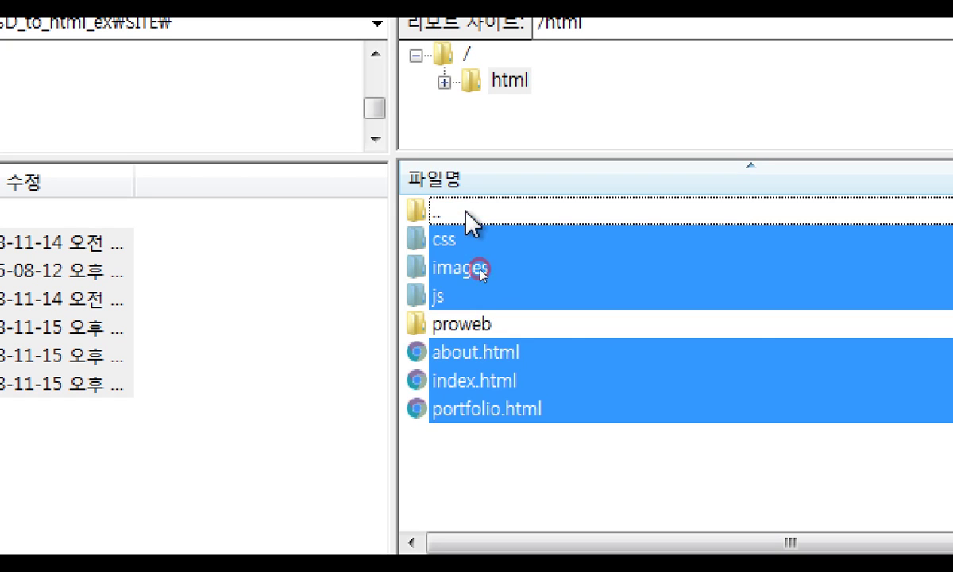
left_click_drag(498, 352, 475, 331)
left_click(463, 248)
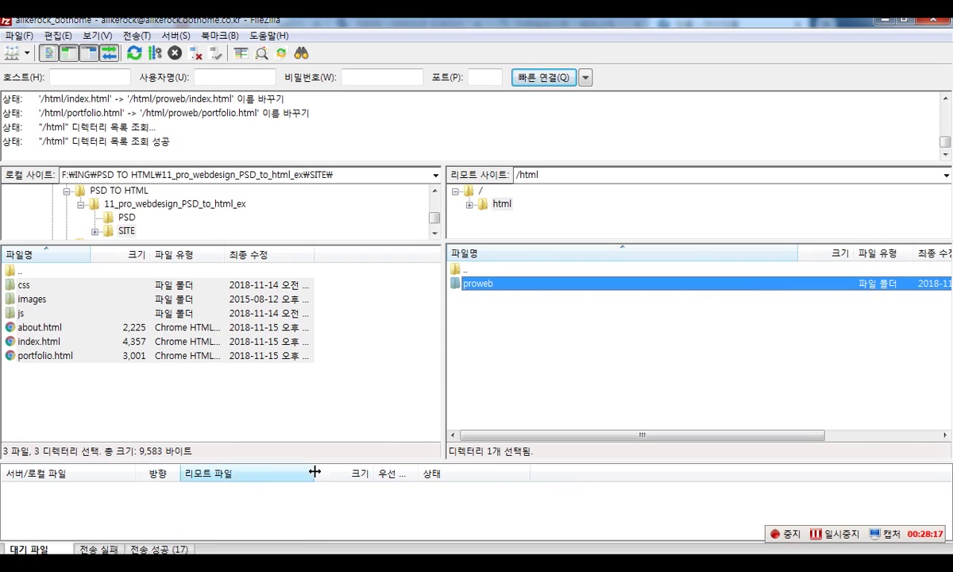
- Load the site's dothome.co.kr/proweb/ address in Firefox to show the Portfolio Theme homepage
left_click(270, 562)
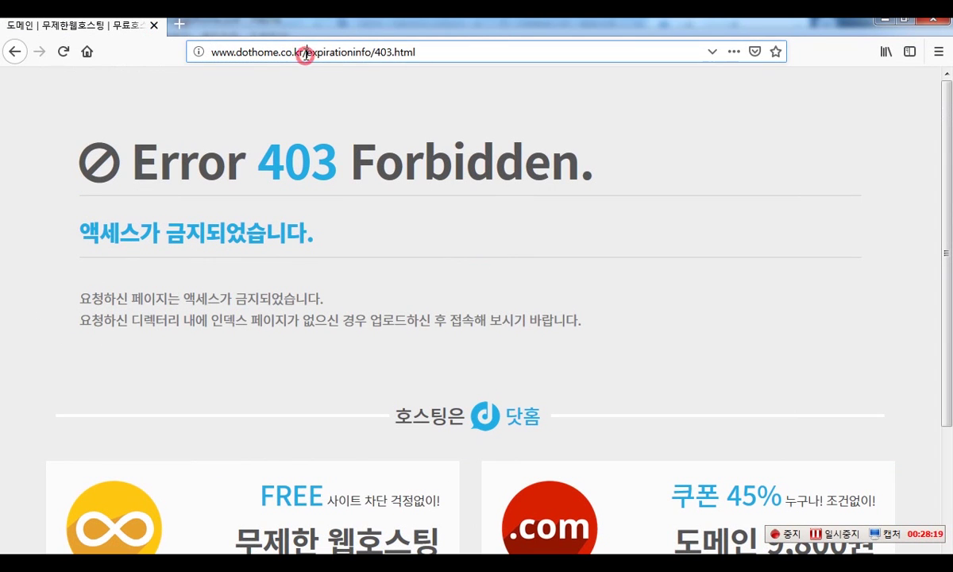
left_click(301, 42)
type("alikerock.co.kr")
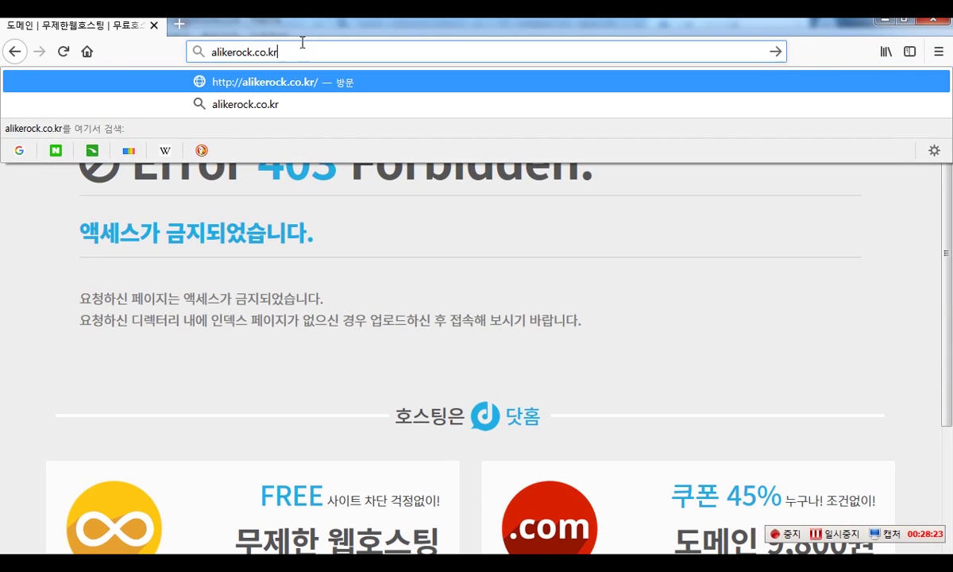
key("BackSpace")
key("BackSpace")
key("BackSpace")
key("BackSpace")
key("BackSpace")
type("dothom")
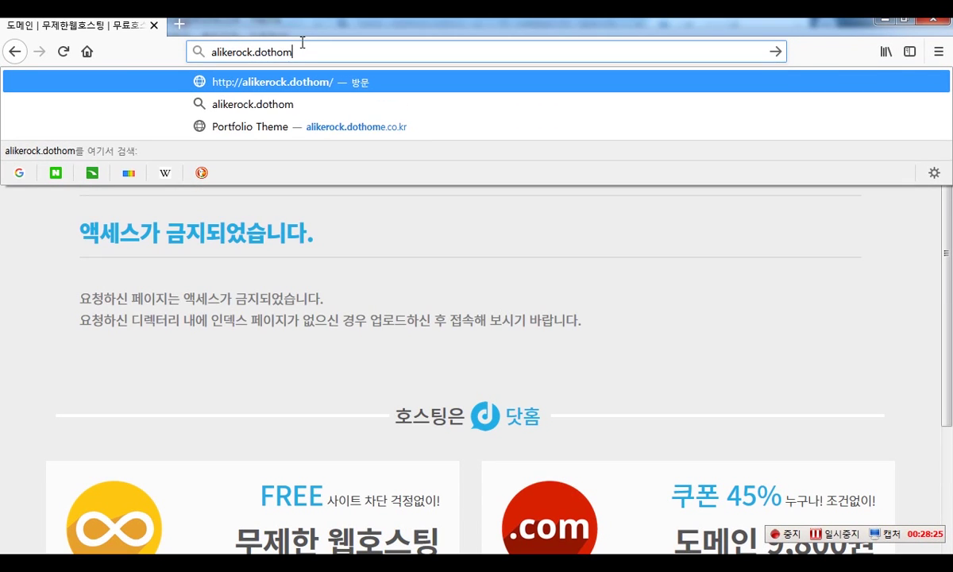
type("e.co.kr/proweb/")
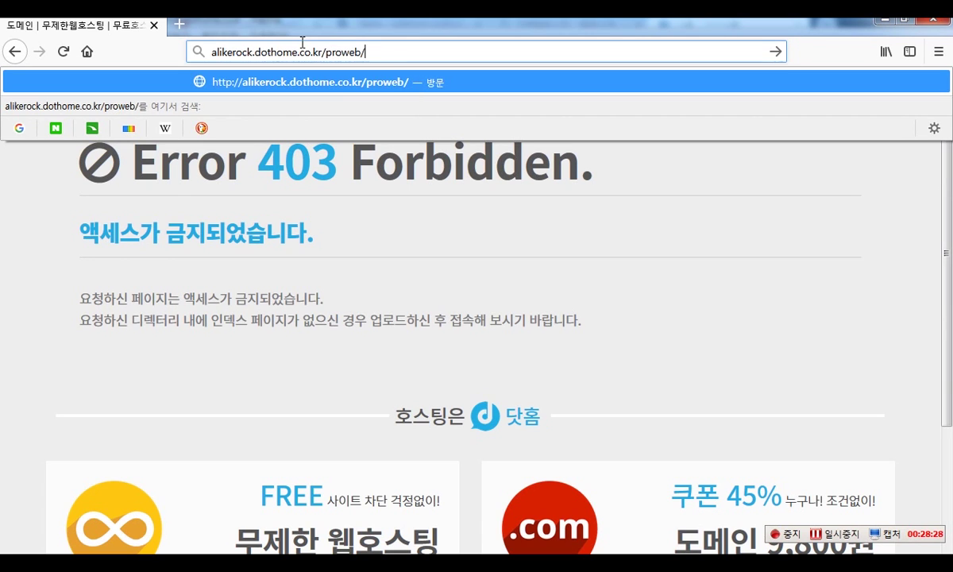
key("Return")
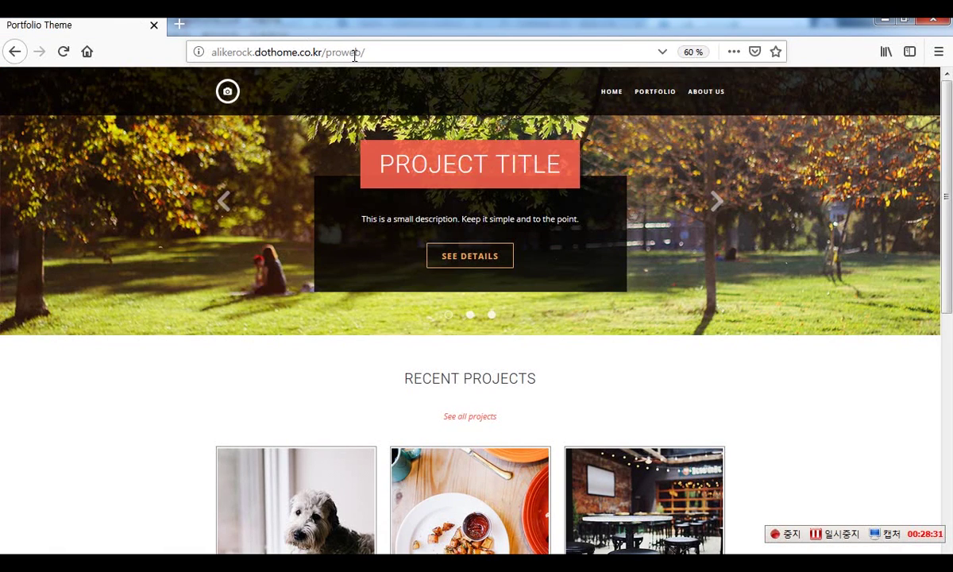
- Highlight the /proweb/ part of the page address, then return to FileZilla
left_click(333, 53)
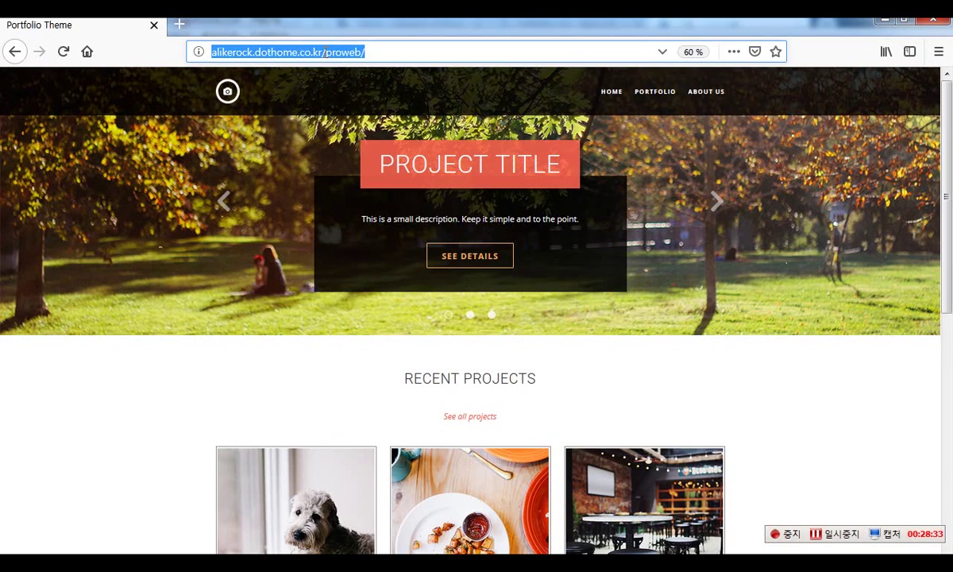
left_click_drag(302, 52, 329, 55)
left_click(360, 51)
left_click(318, 49)
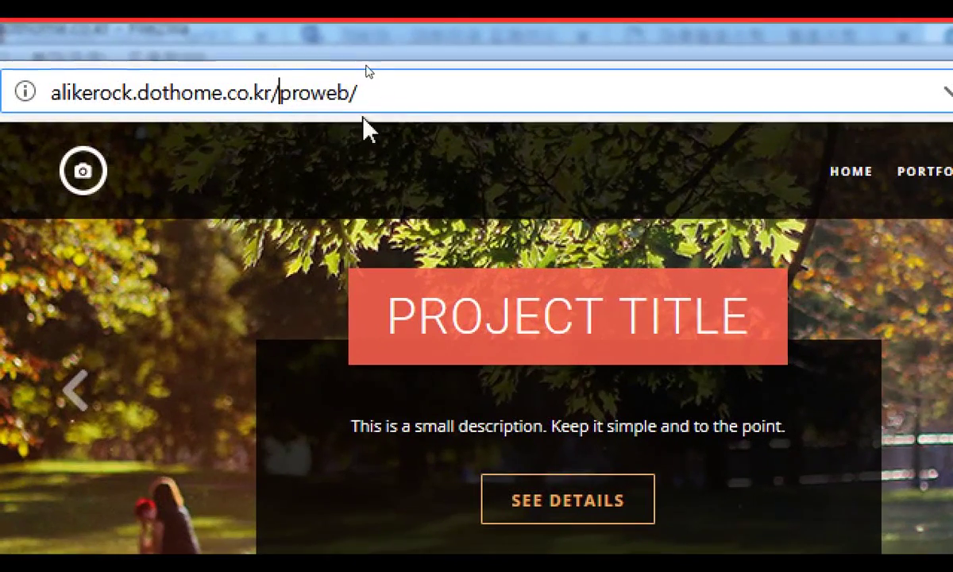
left_click_drag(316, 56, 383, 55)
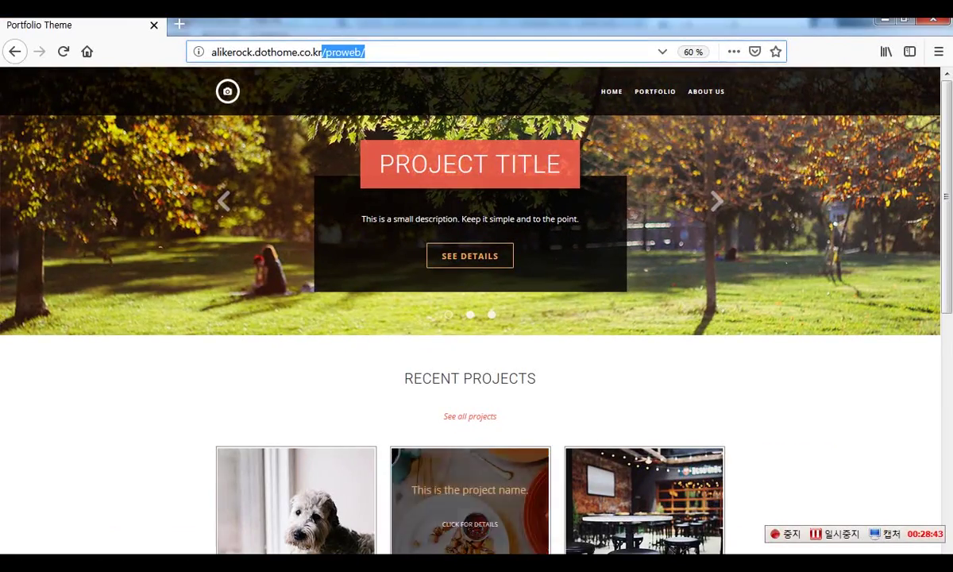
key("alt+Tab")
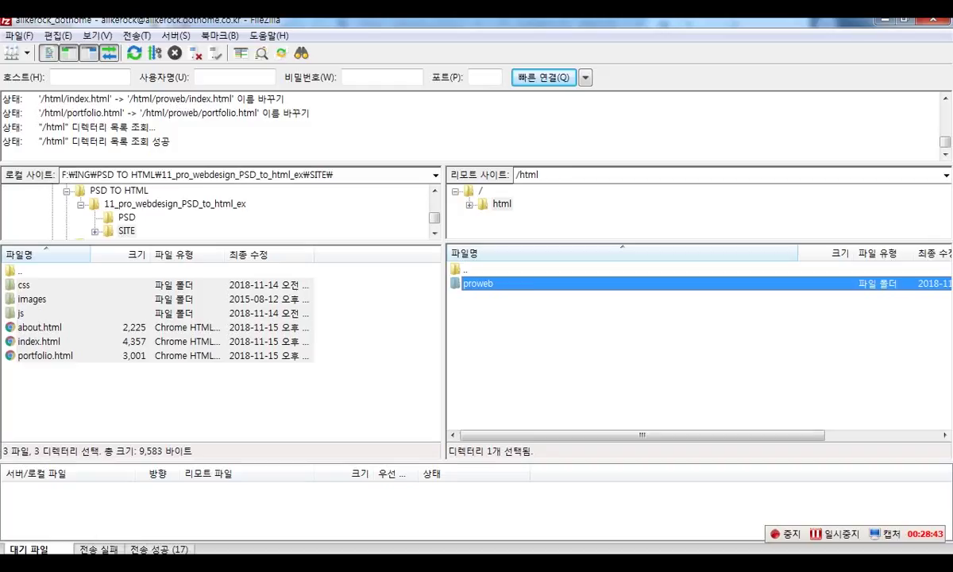